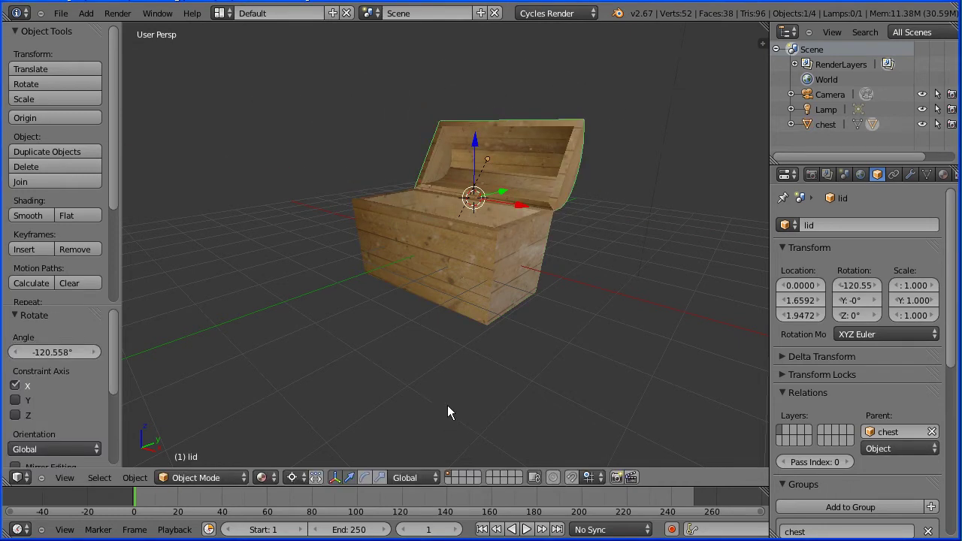
Orbit around the finished open chest, then request a new file from the File menu.
middle_drag(423, 360, 548, 379)
middle_drag(244, 321, 313, 340)
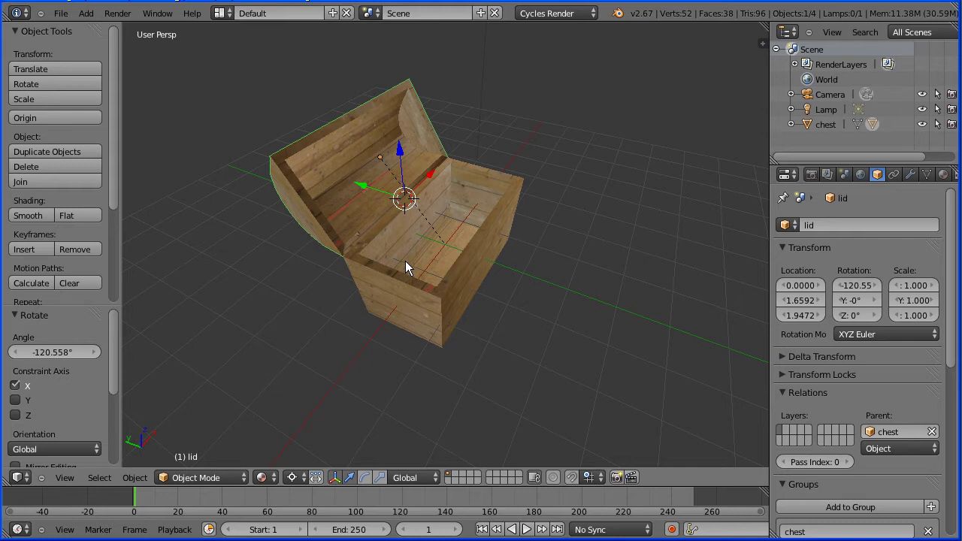
click(63, 13)
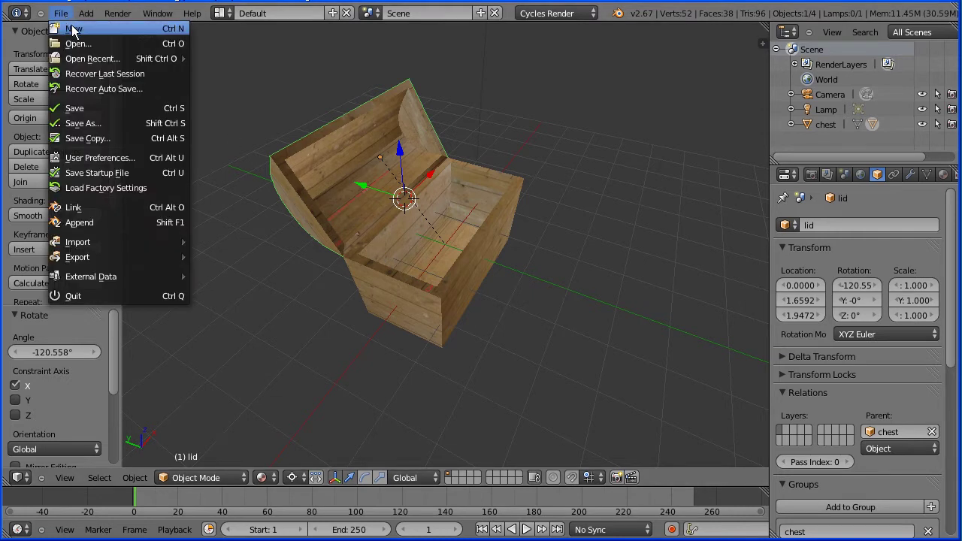
click(71, 24)
Reload the default start-up scene and set the cube's X scale to 2.
click(81, 35)
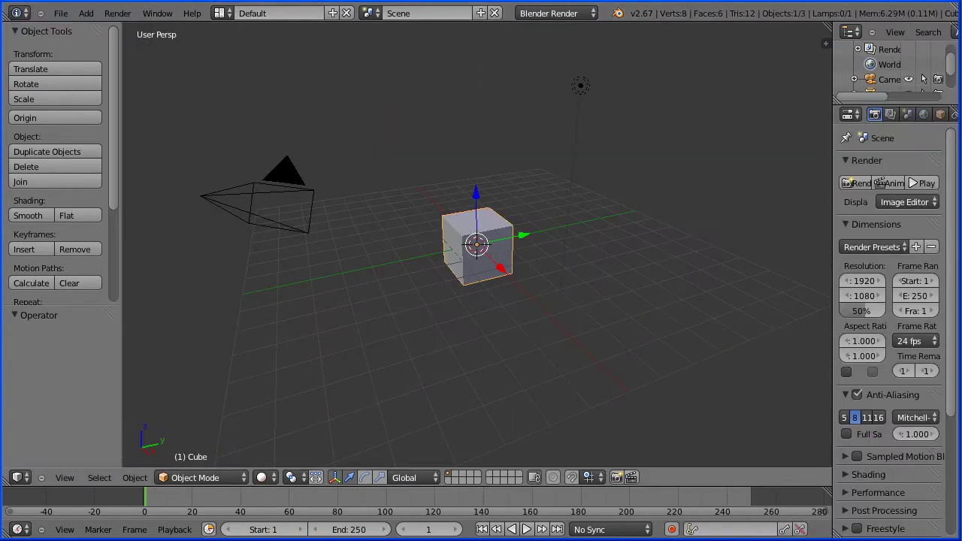
drag(831, 279, 796, 282)
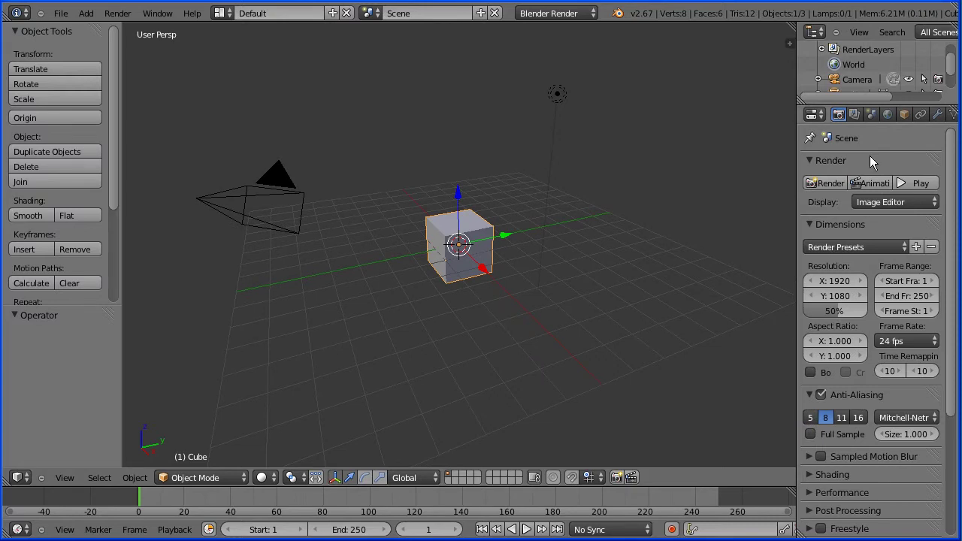
click(906, 118)
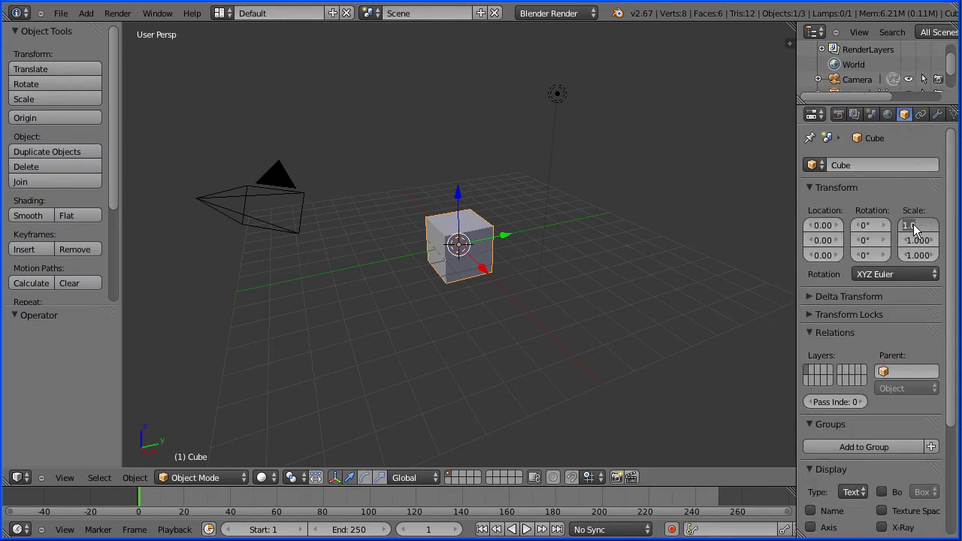
text(2)
key(Return)
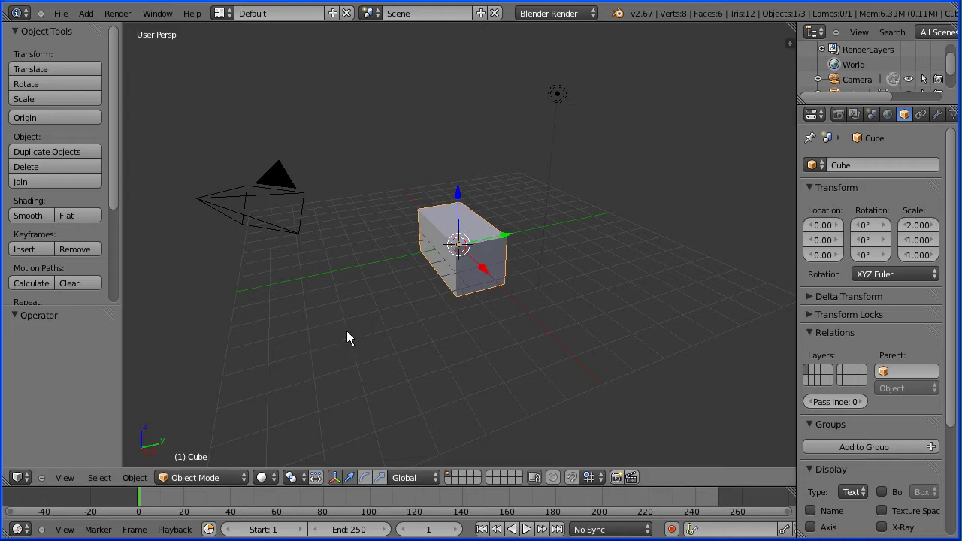
Orbit and zoom in to face the front of the stretched box.
middle_drag(375, 332, 497, 331)
scroll(498, 337, up, 5)
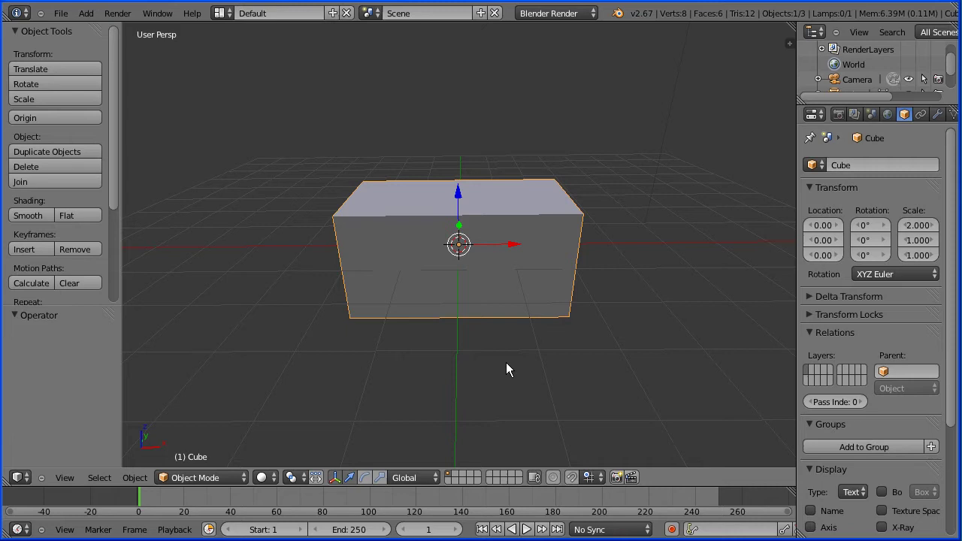
click(231, 478)
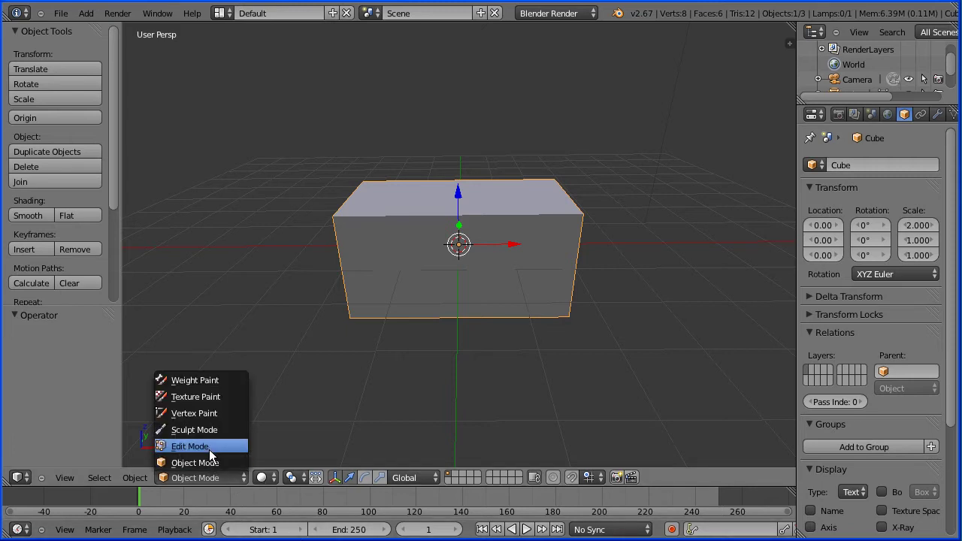
In Edit Mode, select the box's top face and scale it up by 1.1.
click(209, 448)
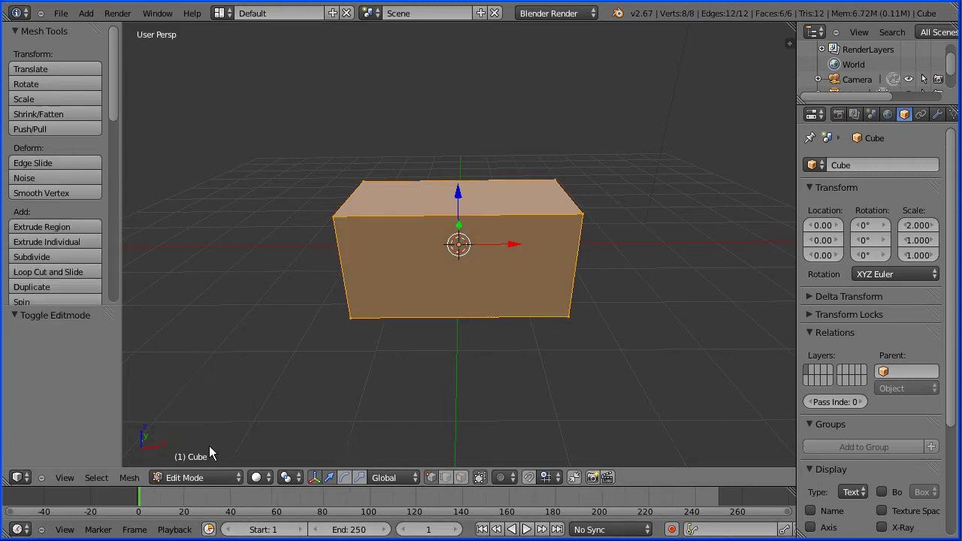
click(461, 477)
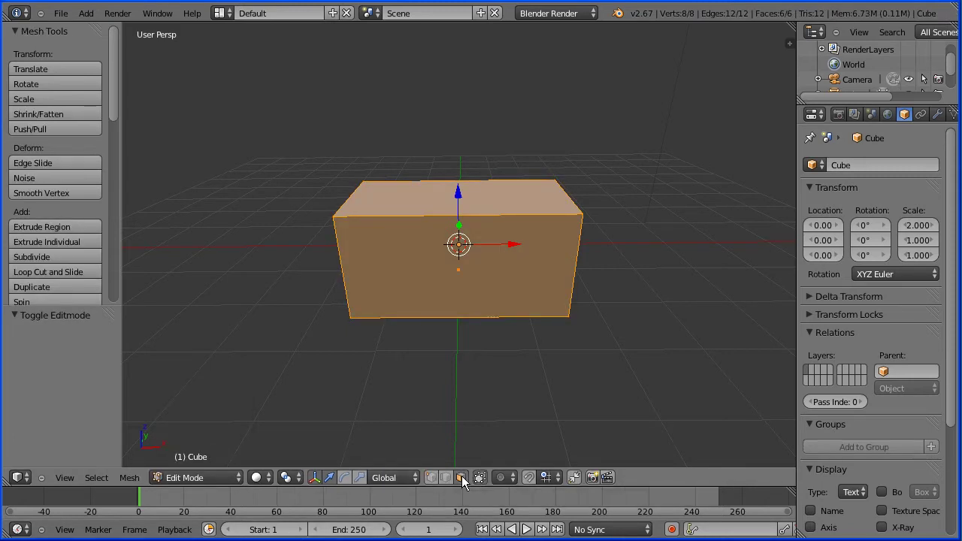
right_click(509, 201)
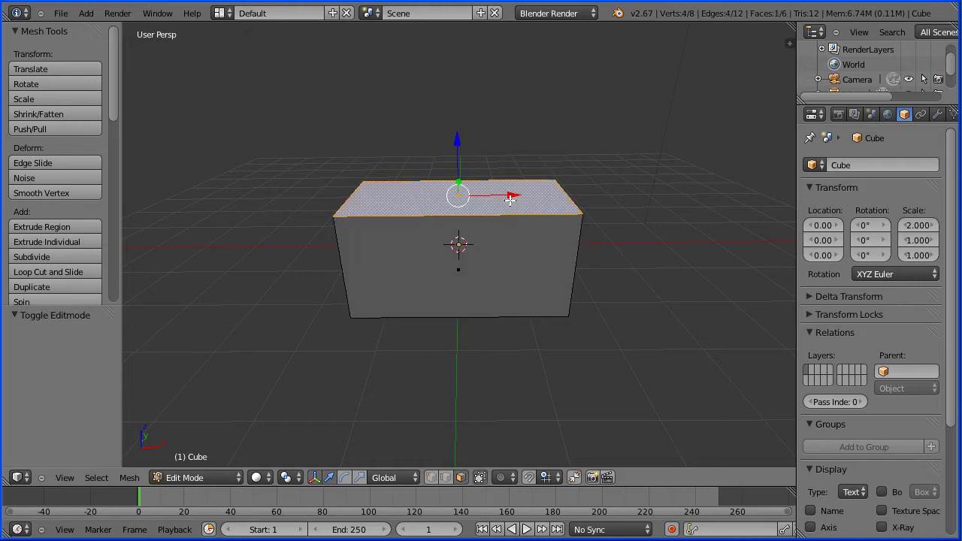
key(s)
text(1.1)
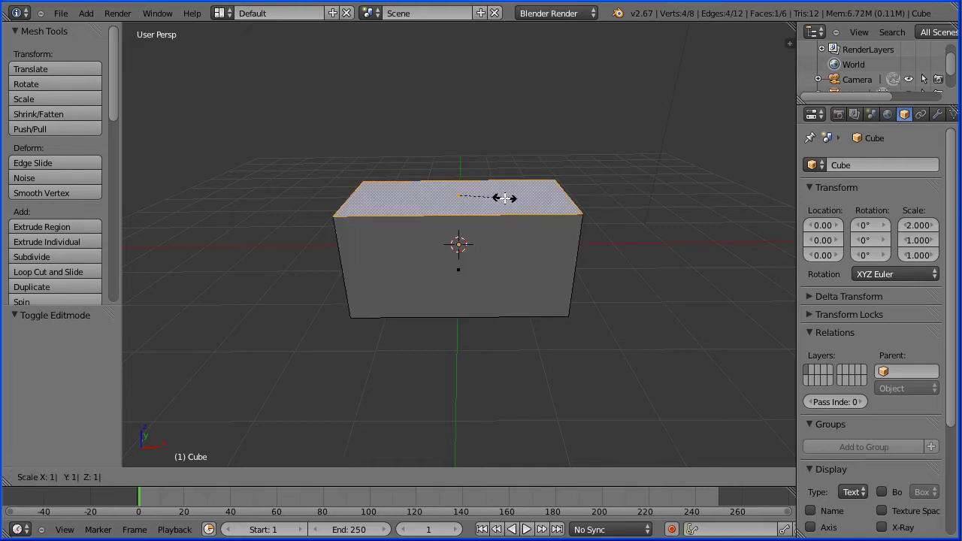
key(Return)
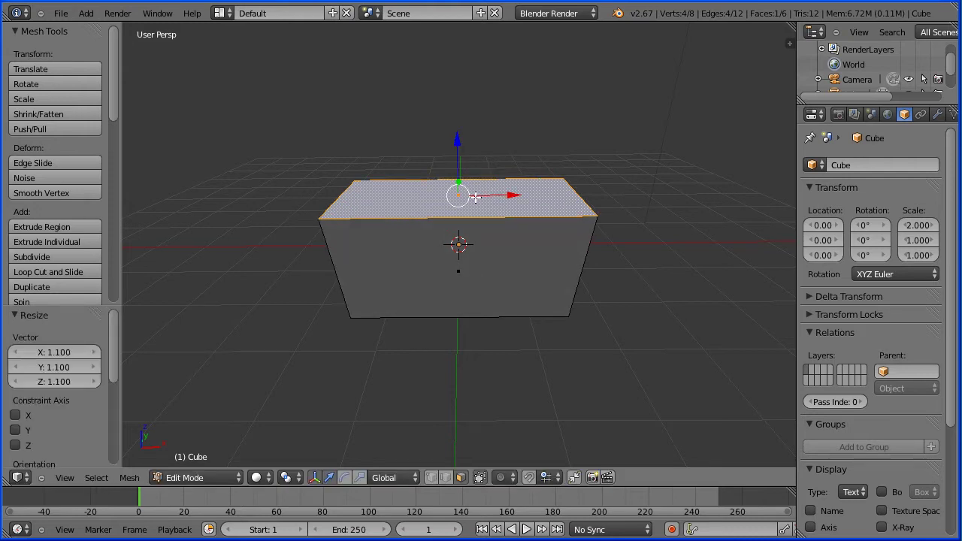
Delete only the top face, leaving an open-topped box, and return to Object Mode.
key(x)
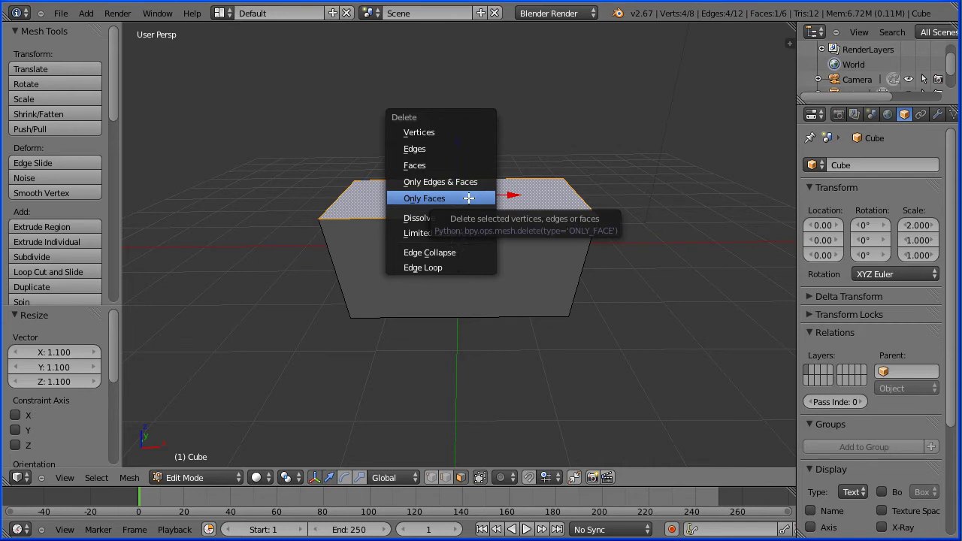
click(469, 197)
key(Tab)
key(Tab)
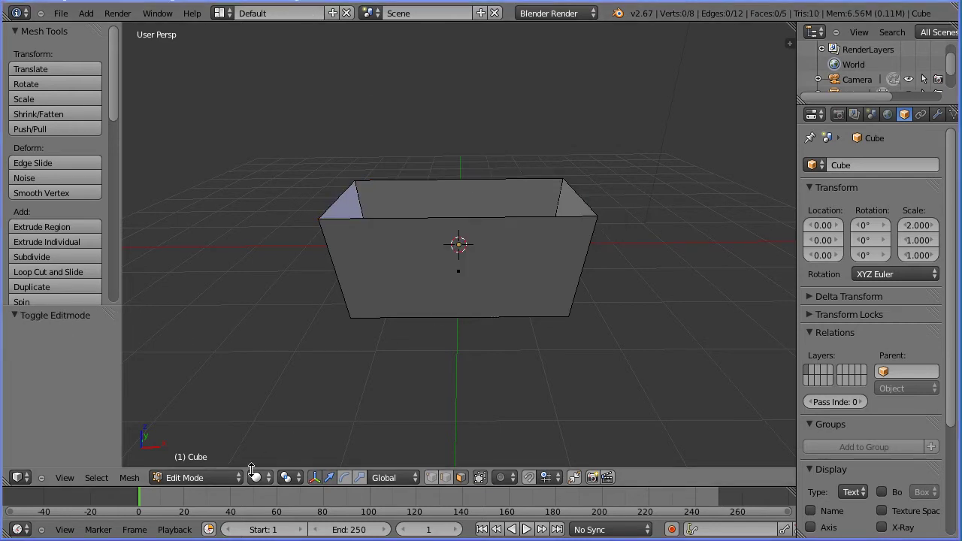
click(222, 480)
click(220, 463)
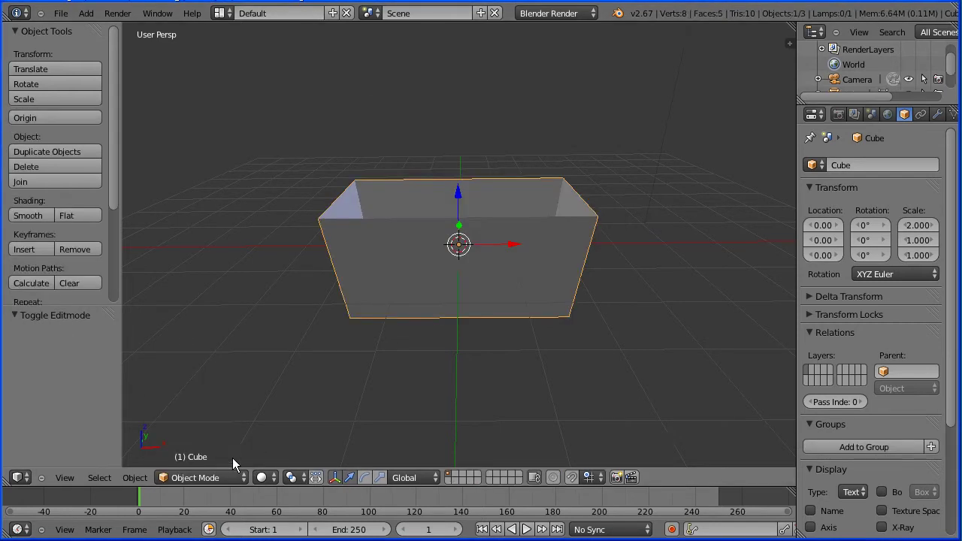
Rename the object to 'chest'.
click(843, 166)
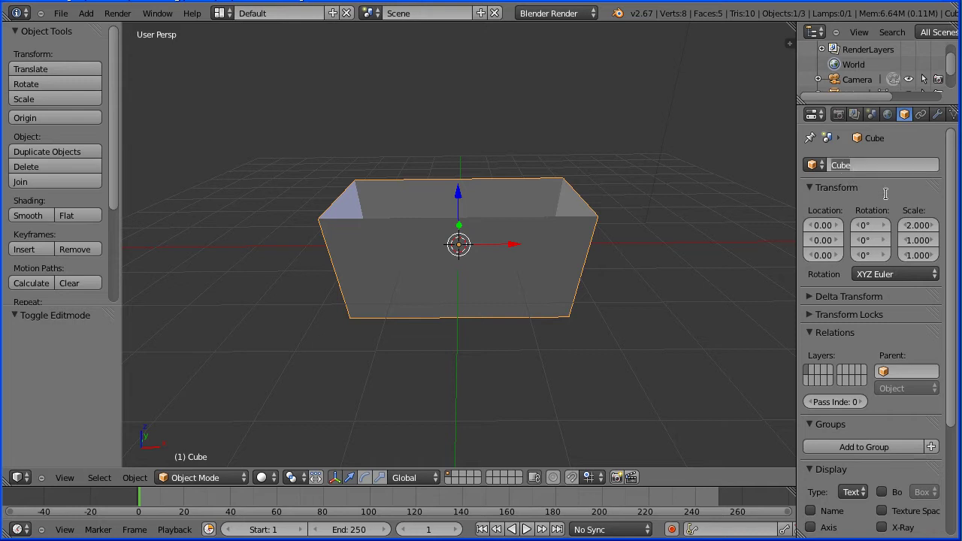
text(chest)
key(Return)
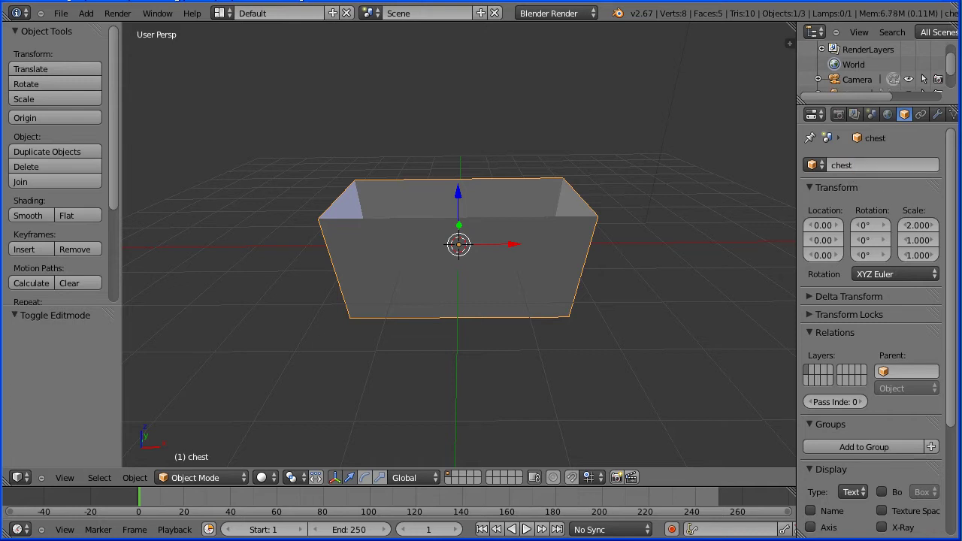
Add a mesh plane and name it 'lid'.
click(85, 12)
mouse_move(103, 30)
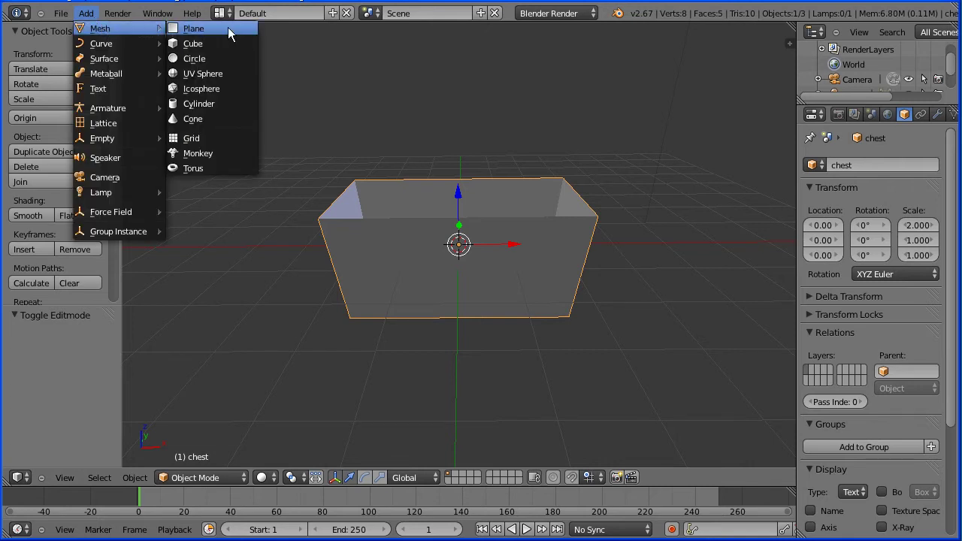
click(194, 28)
click(842, 166)
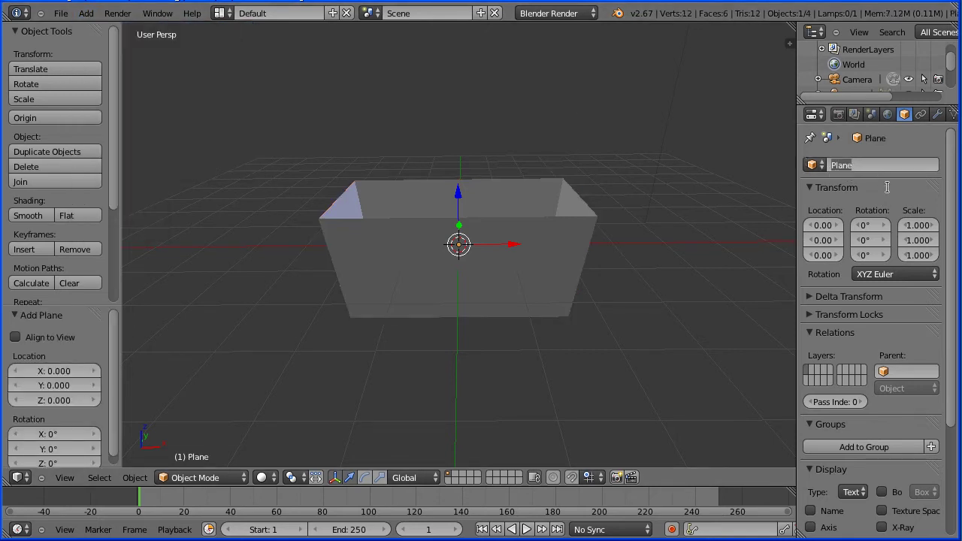
text(lid)
key(Return)
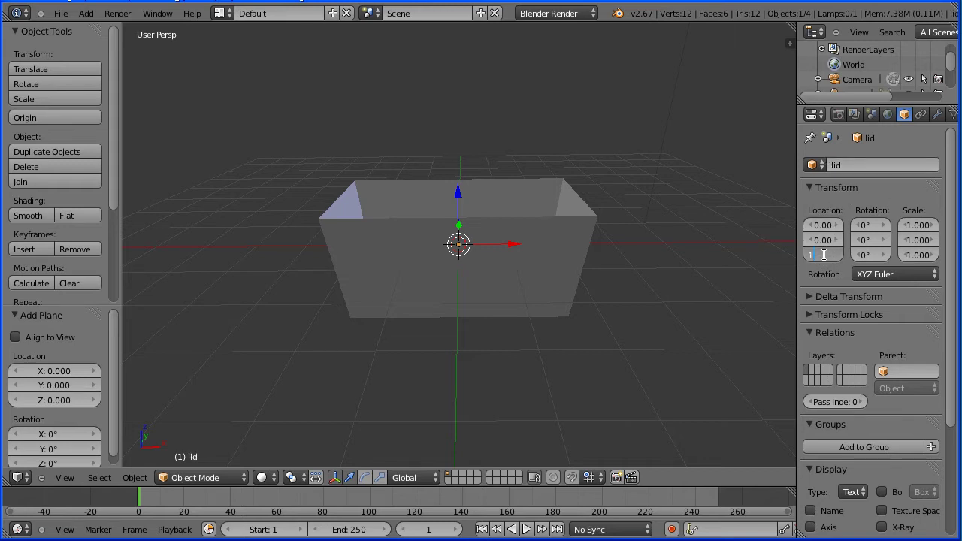
Raise the lid to Z 1, scale it to 2.2 × 1.1 × 1.1, and hide the chest.
key(Return)
click(913, 226)
text(1.0)
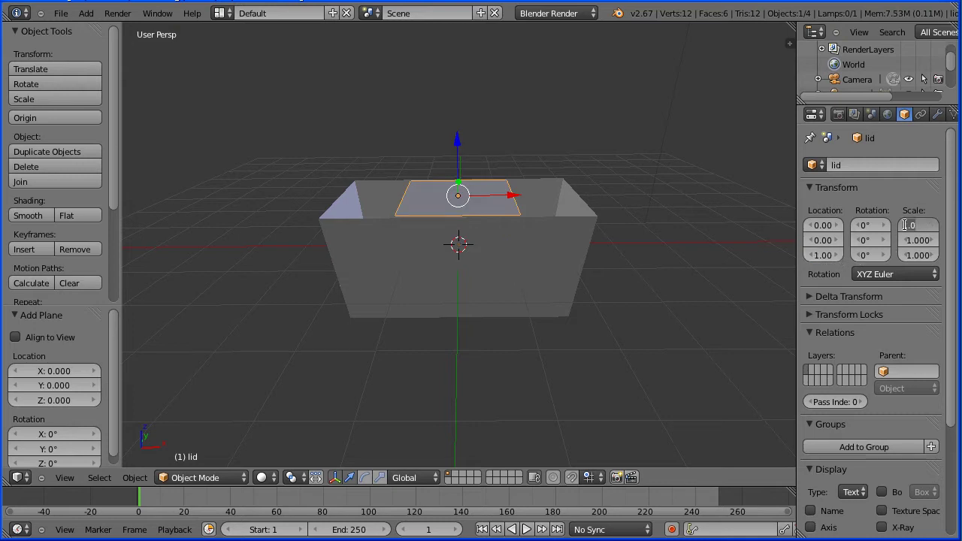
text(2)
key(Return)
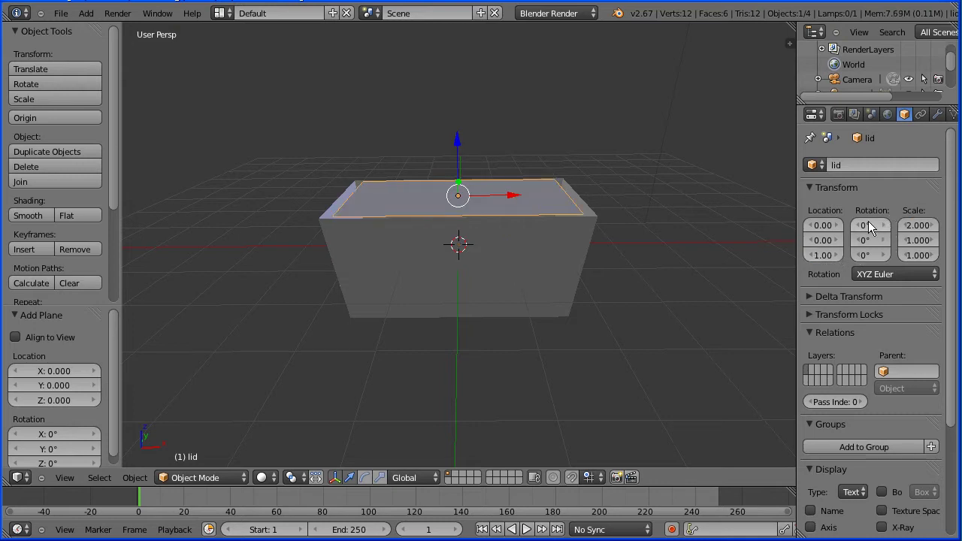
text(s)
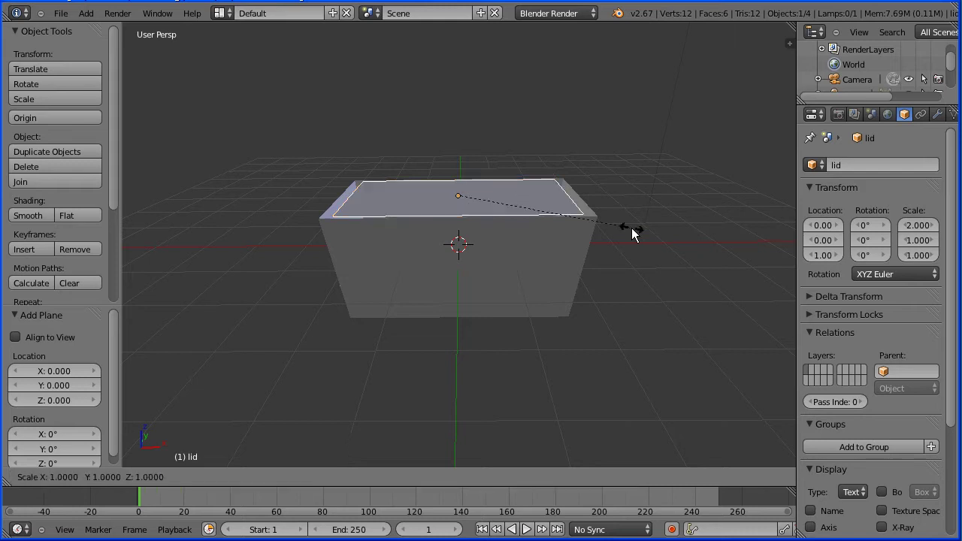
text(1.1)
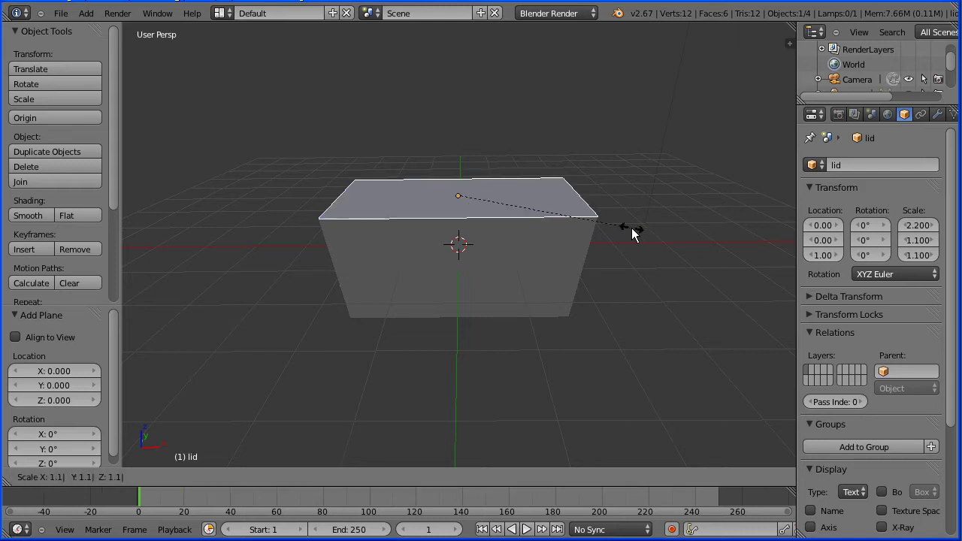
key(Return)
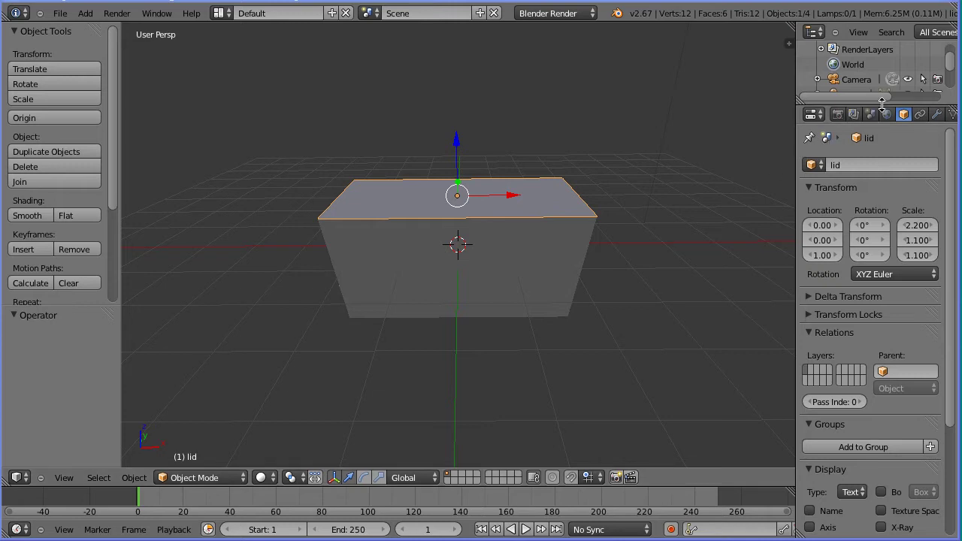
drag(879, 106, 880, 166)
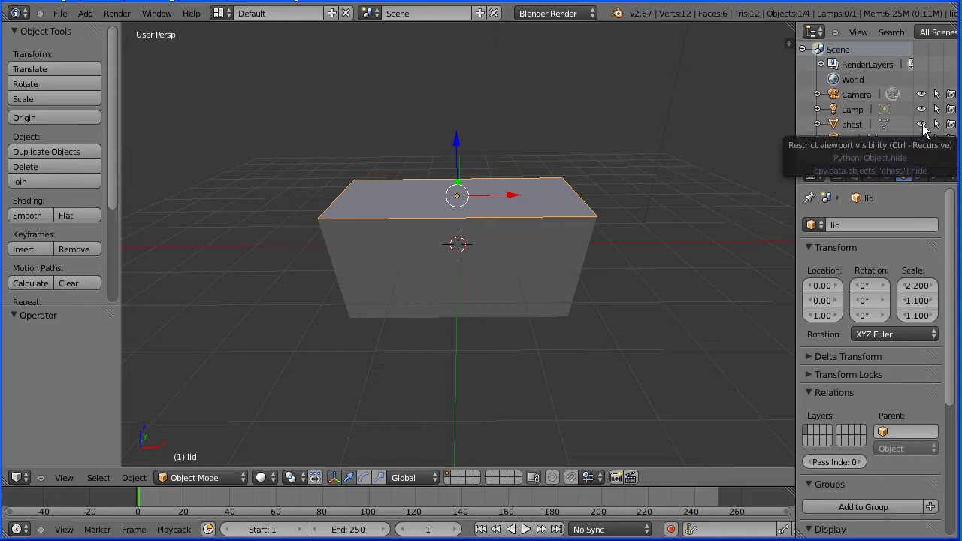
click(923, 125)
Subdivide the lid between its left and right edges into eight plank-width strips.
click(218, 478)
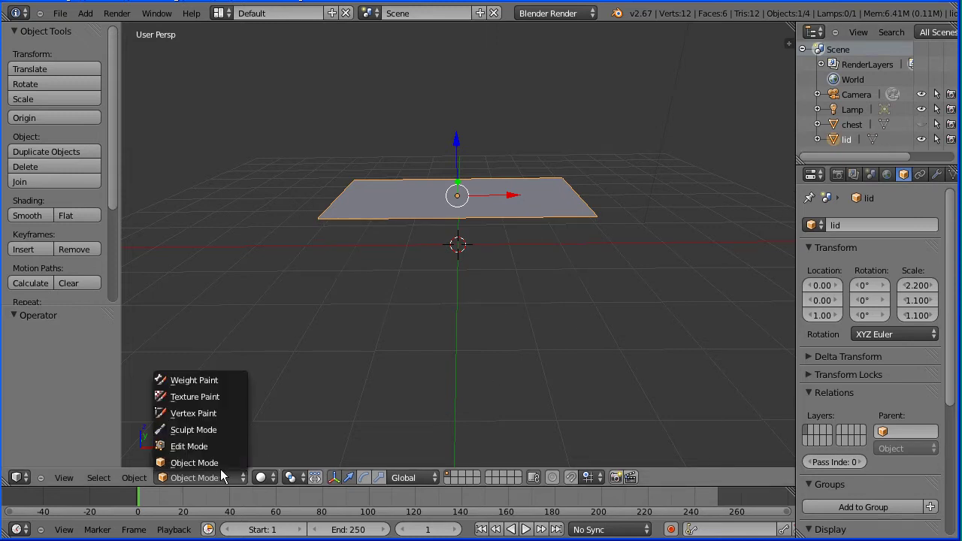
click(225, 448)
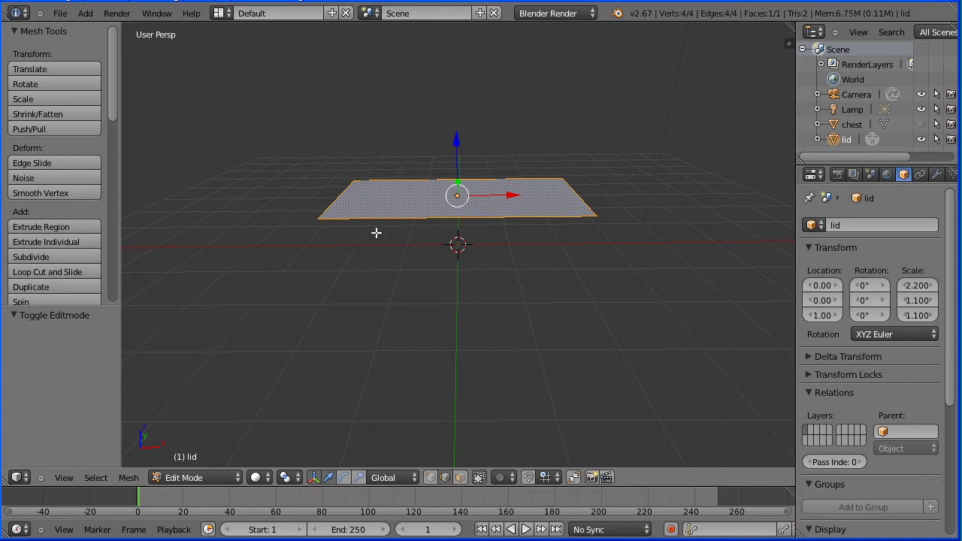
right_click(336, 197)
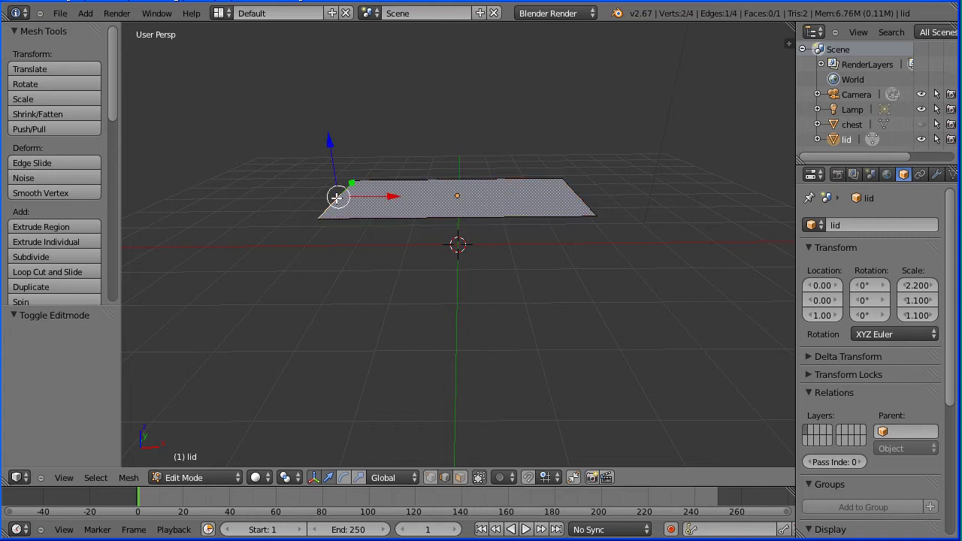
shift+right_click(581, 197)
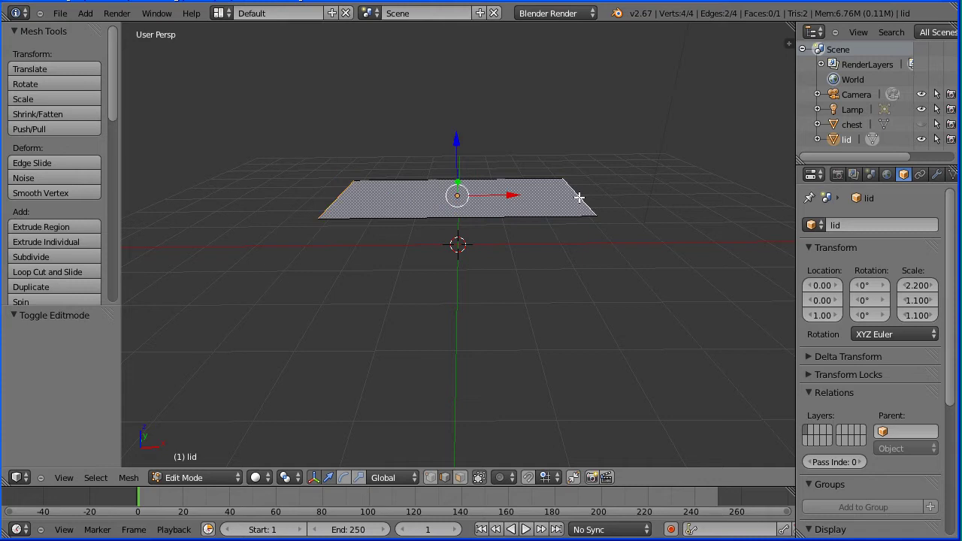
click(68, 255)
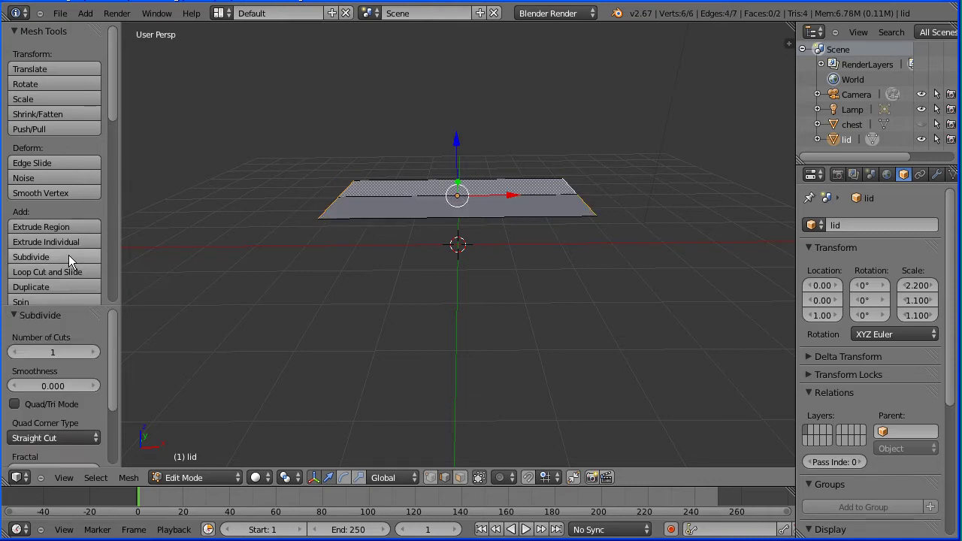
click(74, 257)
click(74, 256)
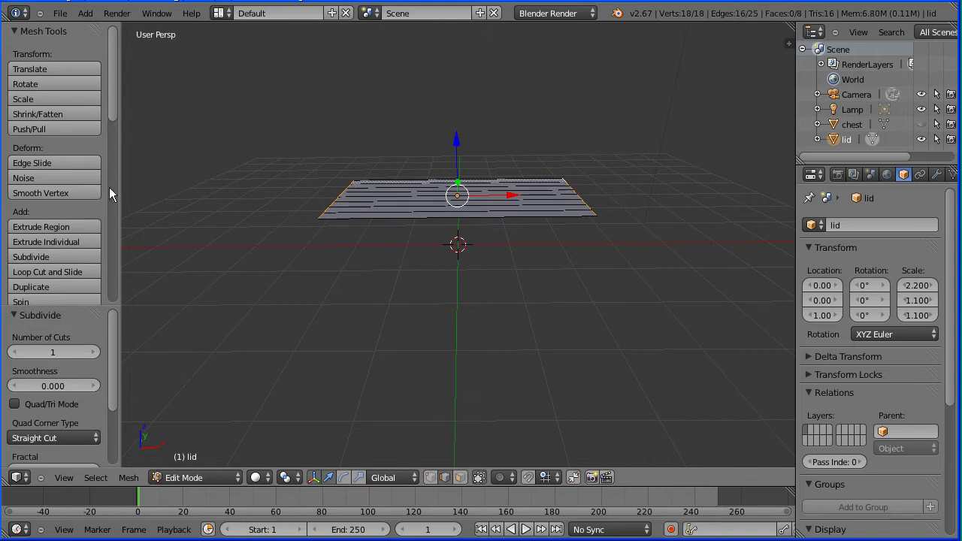
key(Tab)
key(Tab)
middle_drag(696, 216, 558, 232)
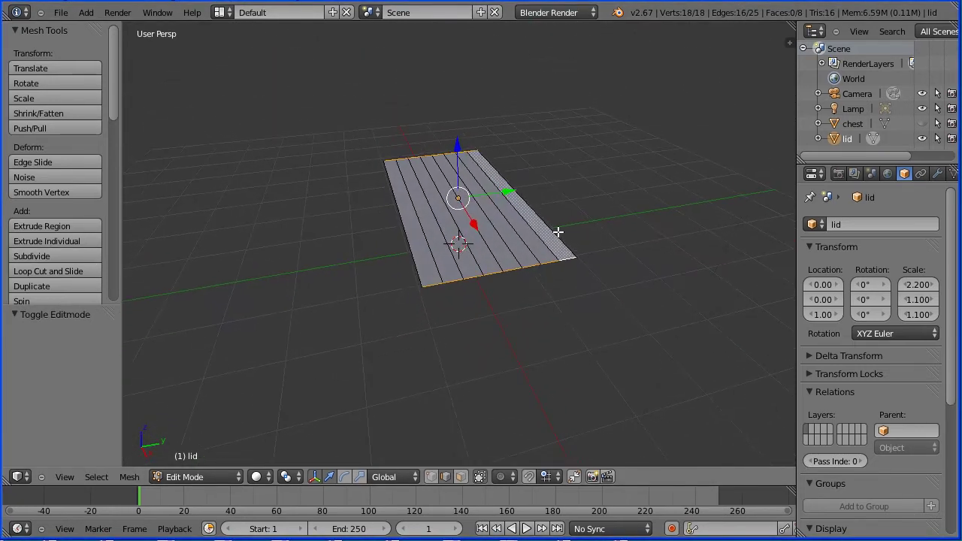
Raise the lid's middle edge 1 unit on Z with sphere proportional falloff.
right_click(490, 250)
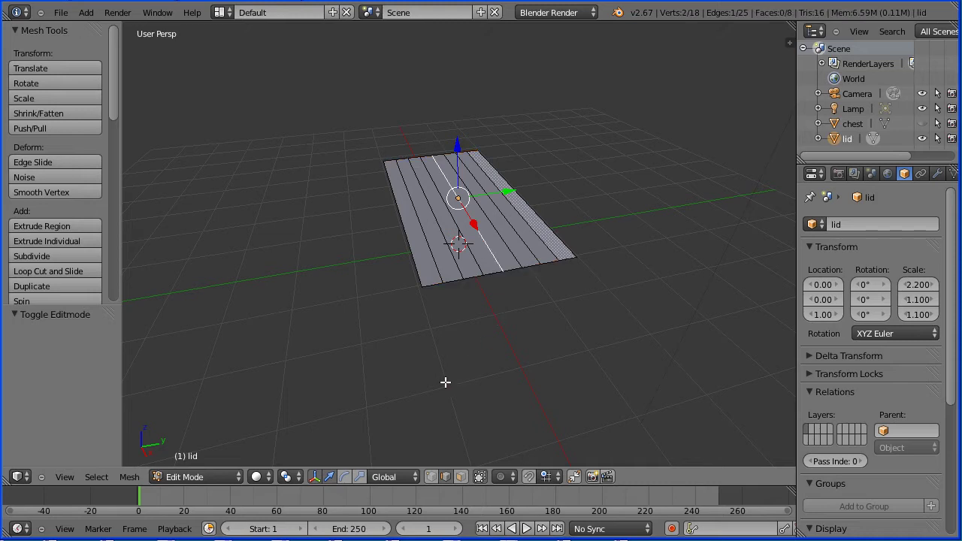
click(504, 476)
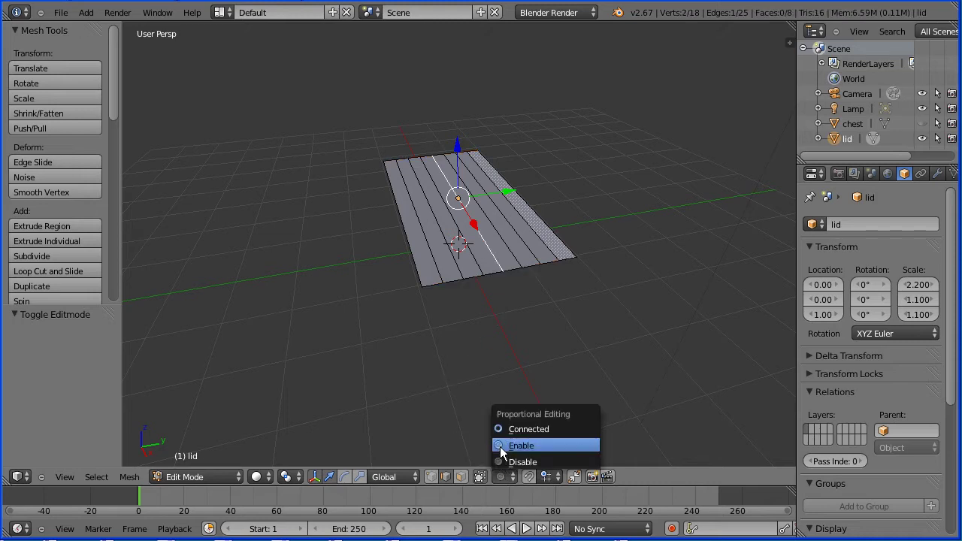
click(584, 446)
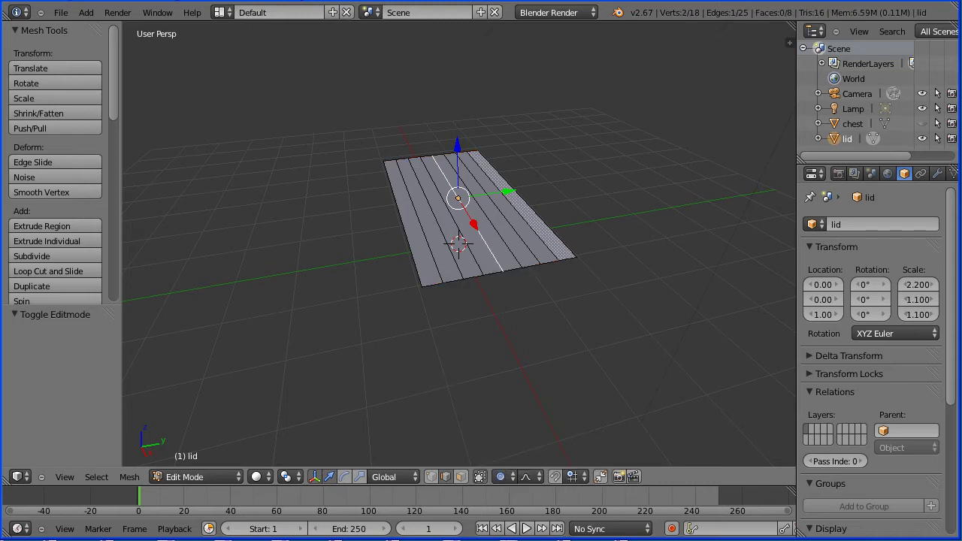
click(532, 476)
click(605, 446)
key(g)
key(z)
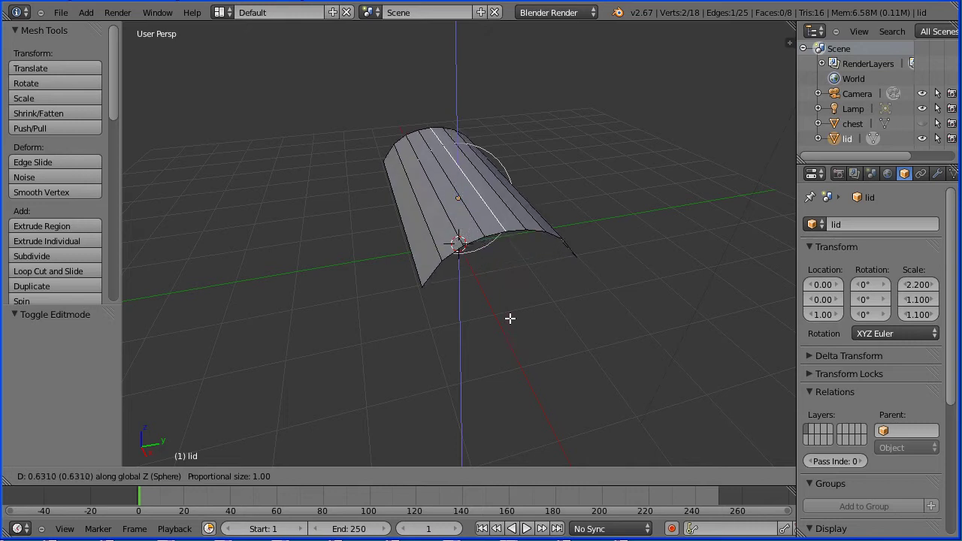
scroll(509, 312, down, 1)
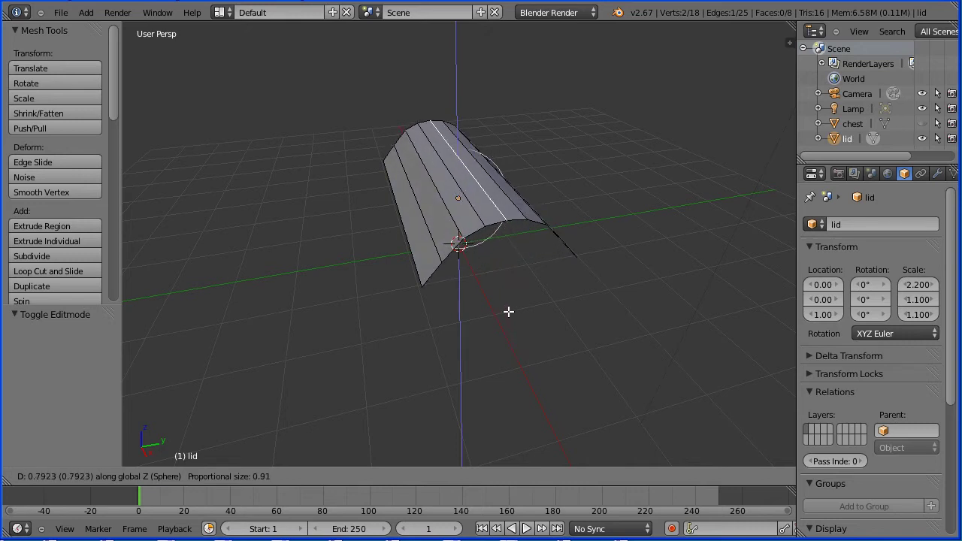
scroll(509, 312, up, 1)
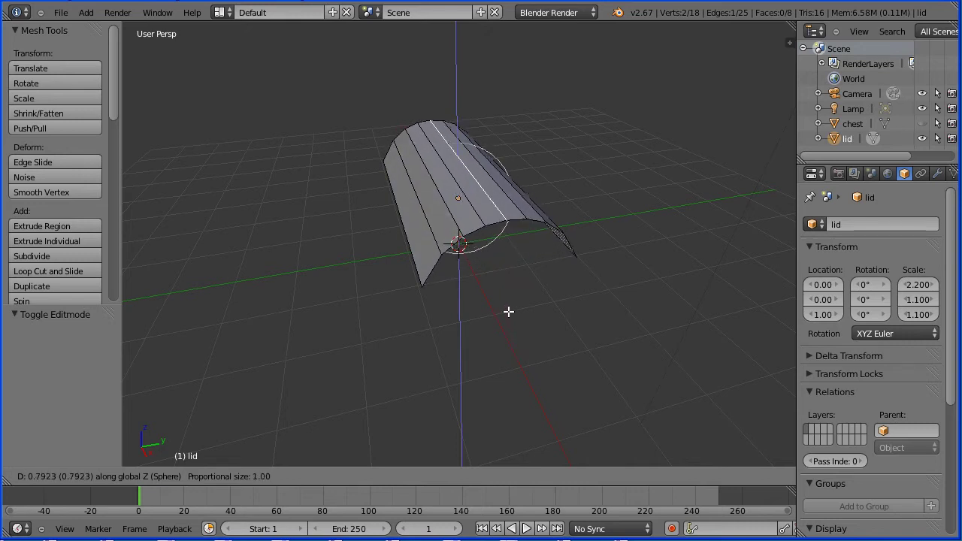
text(1)
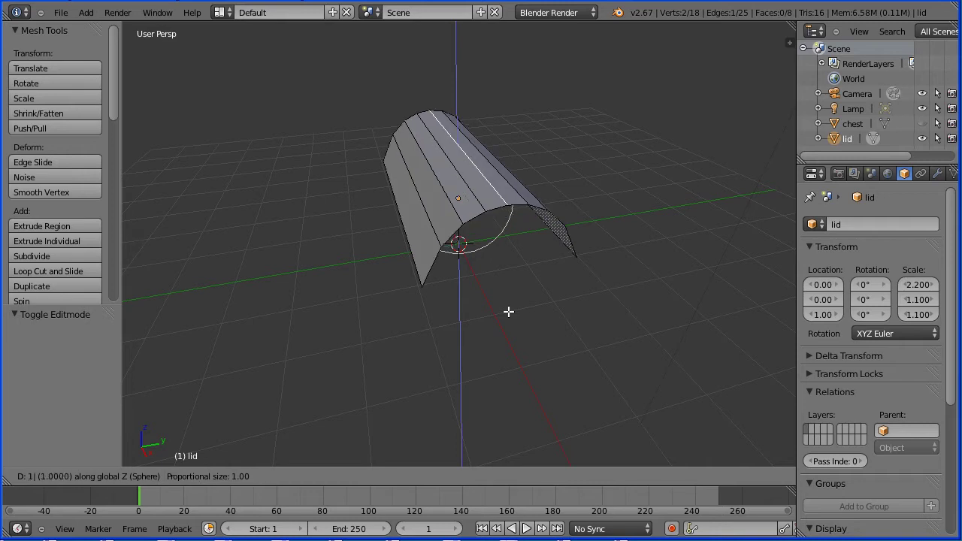
key(Return)
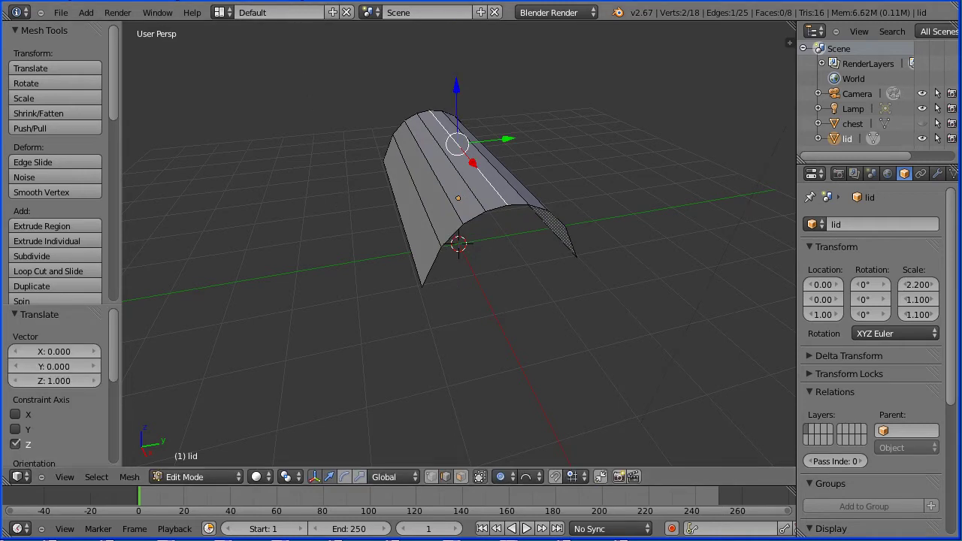
key(Tab)
key(Tab)
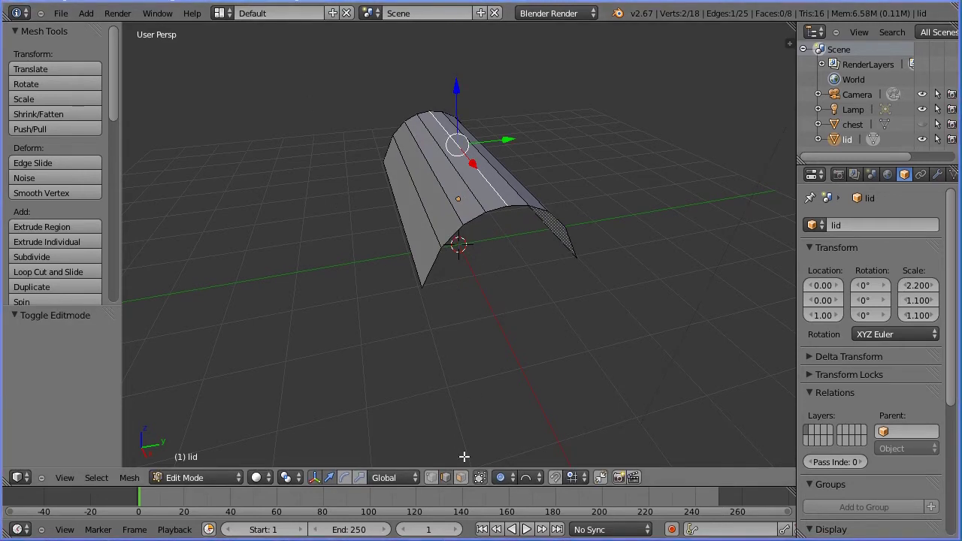
Close the first arched end: join its corner vertices with an edge, then fill the arch.
click(427, 479)
right_click(424, 287)
shift+right_click(577, 257)
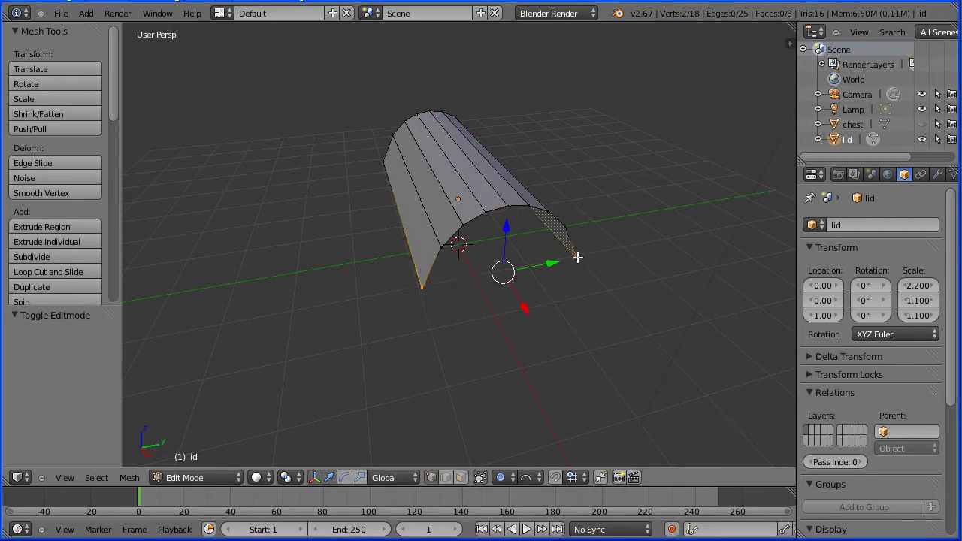
click(137, 481)
mouse_move(138, 252)
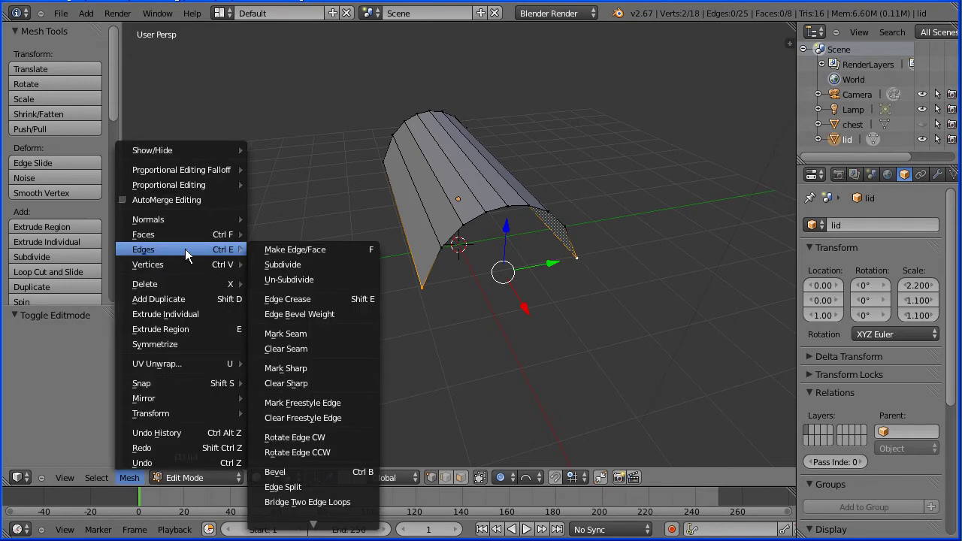
click(362, 255)
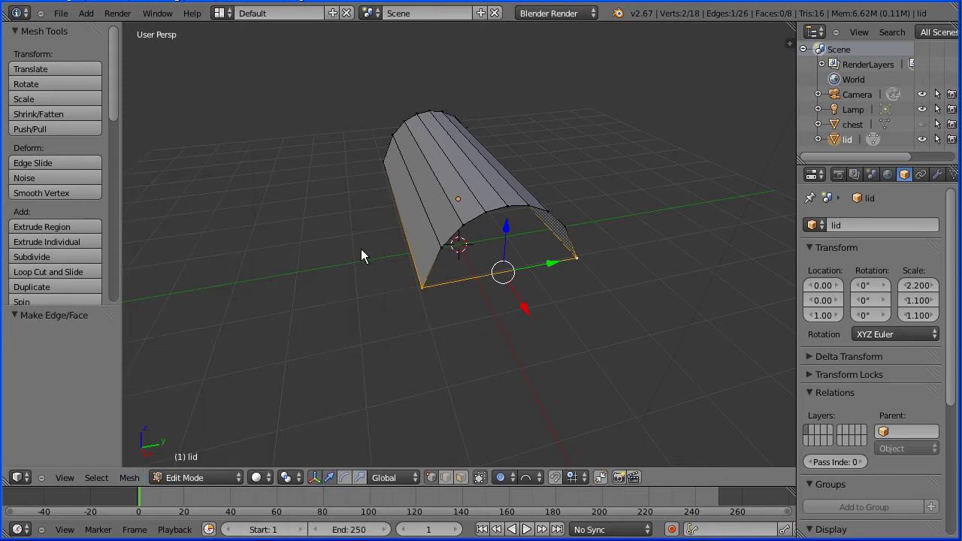
alt+right_click(557, 218)
key(f)
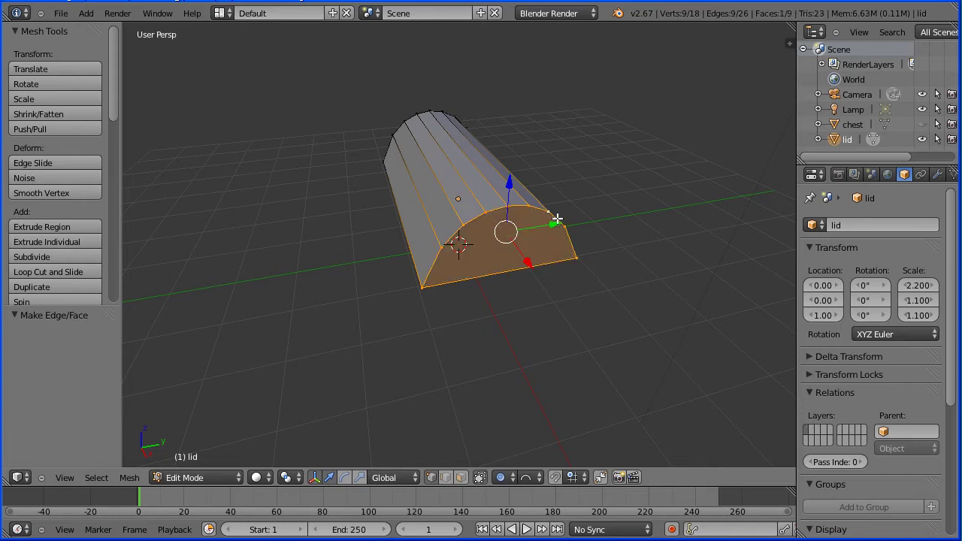
Close the other arched end the same way with an edge and a filled face.
middle_drag(318, 180, 660, 184)
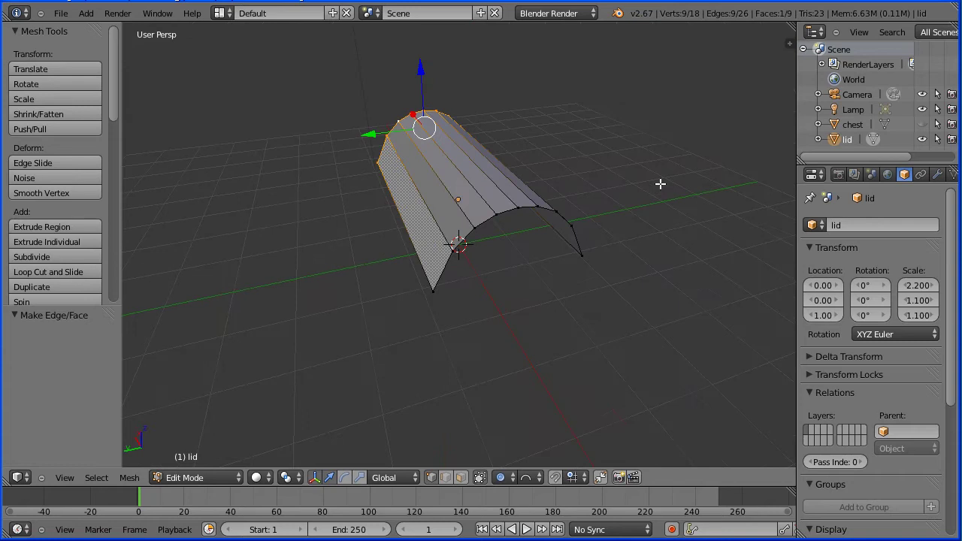
right_click(436, 293)
shift+right_click(579, 260)
key(f)
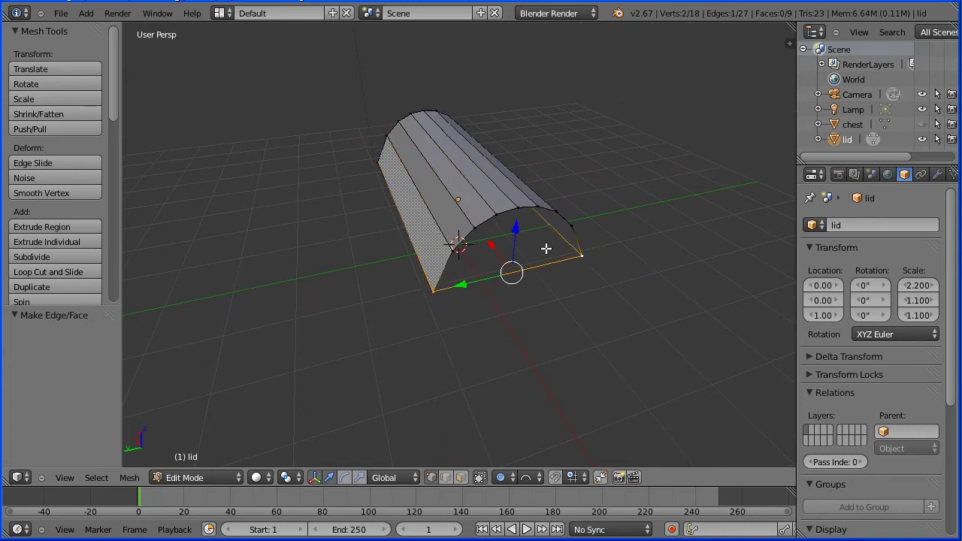
alt+right_click(565, 217)
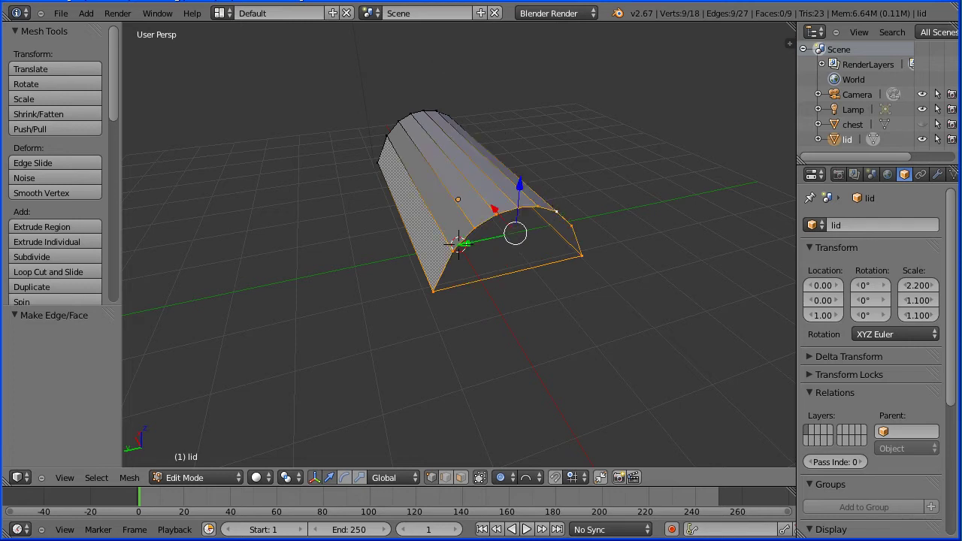
key(f)
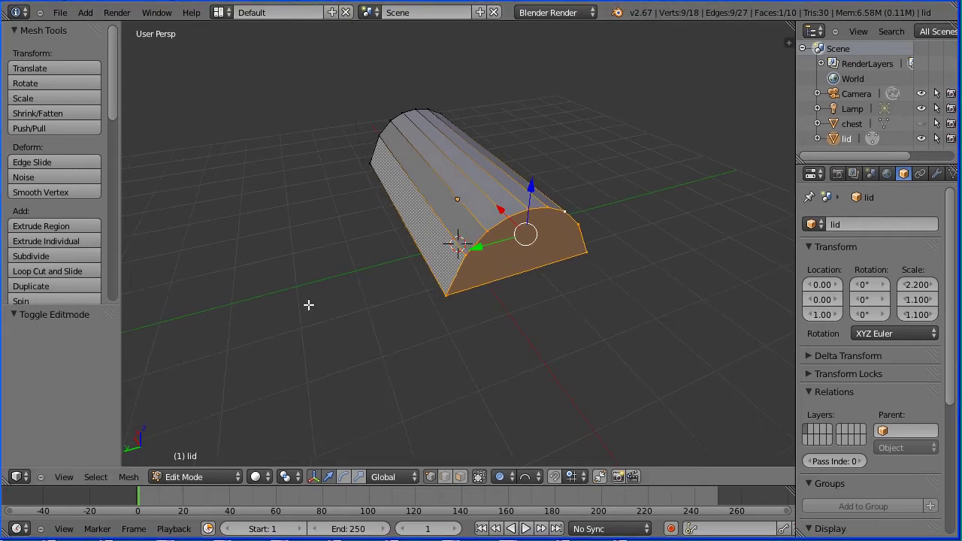
middle_drag(309, 304, 359, 269)
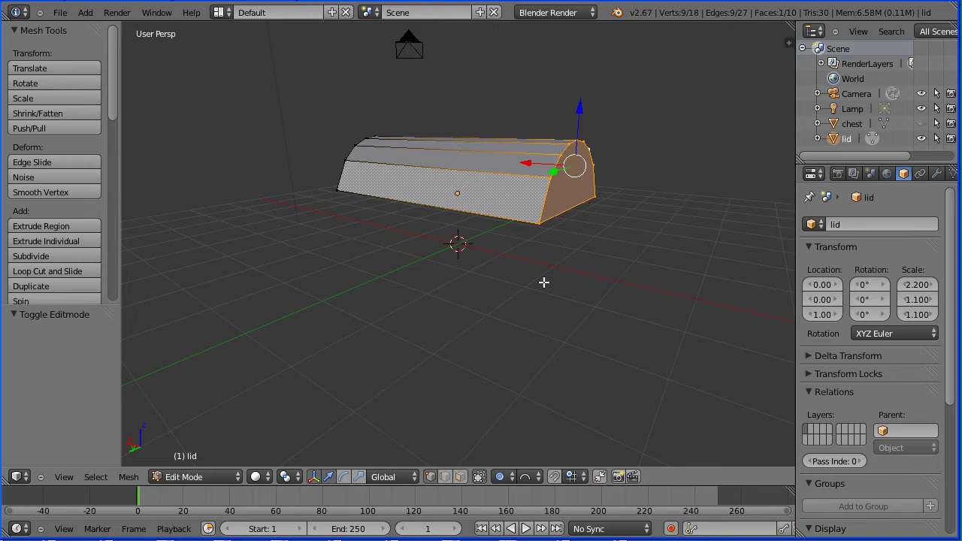
Snap the 3D cursor to the end face's bottom edge and use it as pivot point.
click(446, 485)
right_click(571, 206)
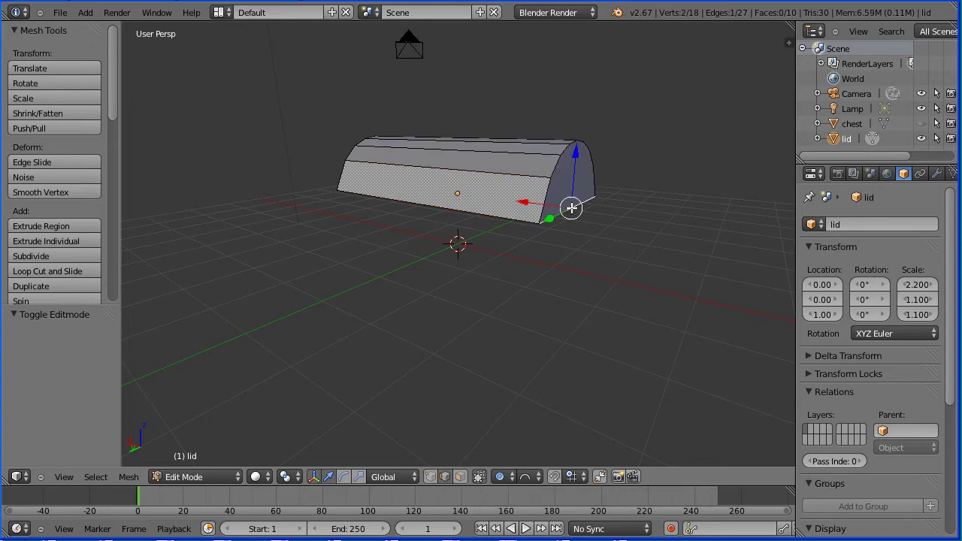
click(129, 477)
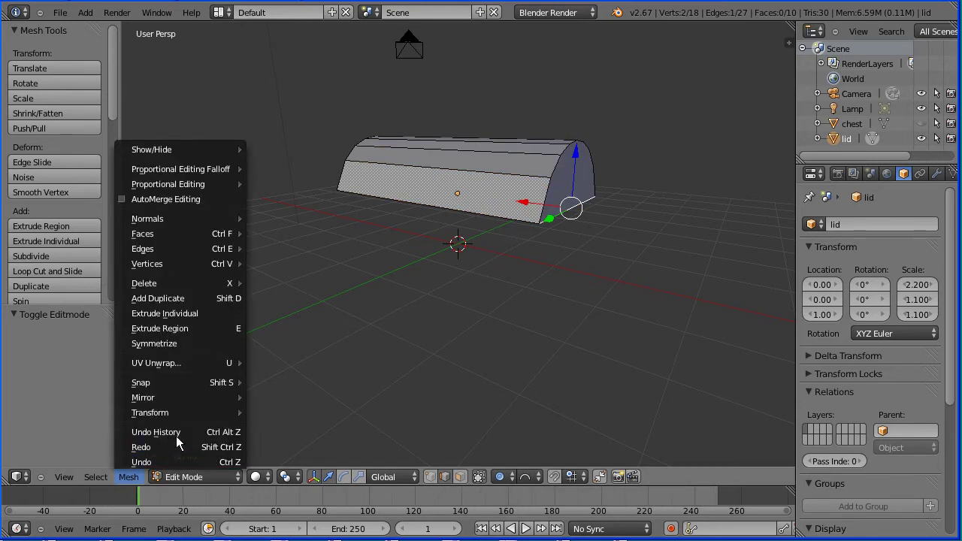
mouse_move(184, 383)
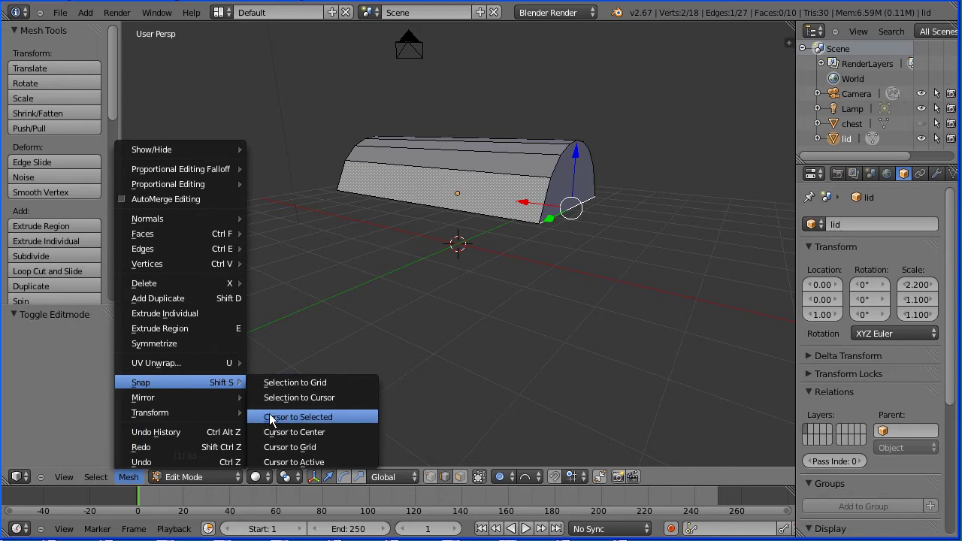
click(345, 418)
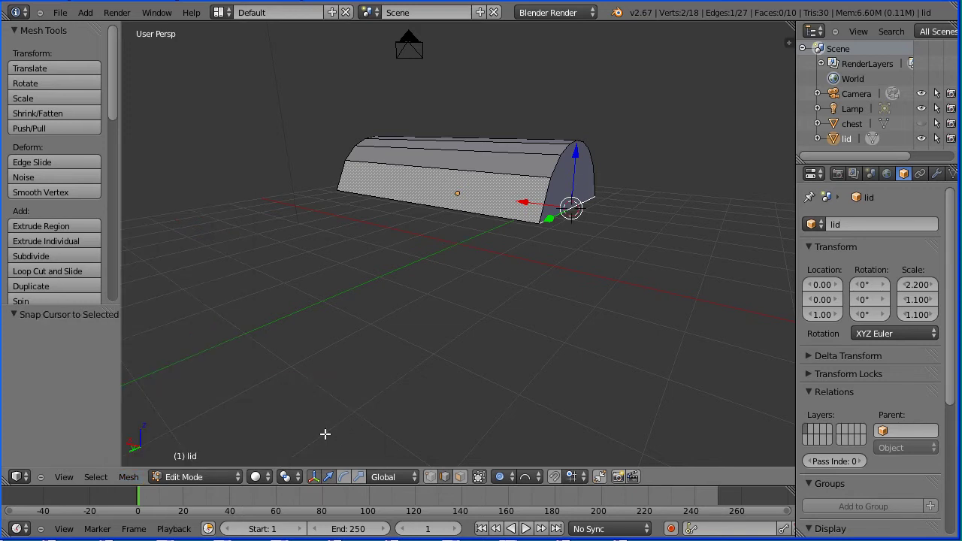
click(290, 477)
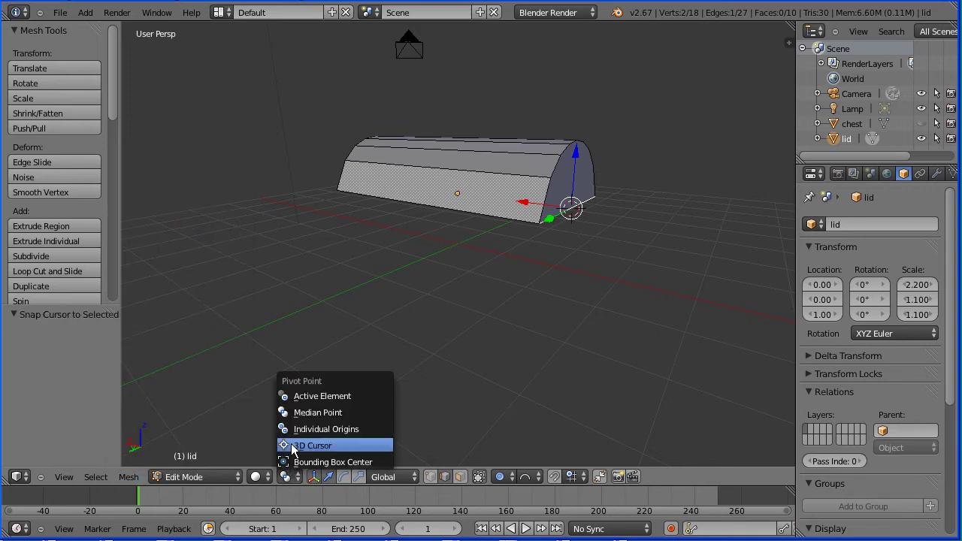
click(337, 448)
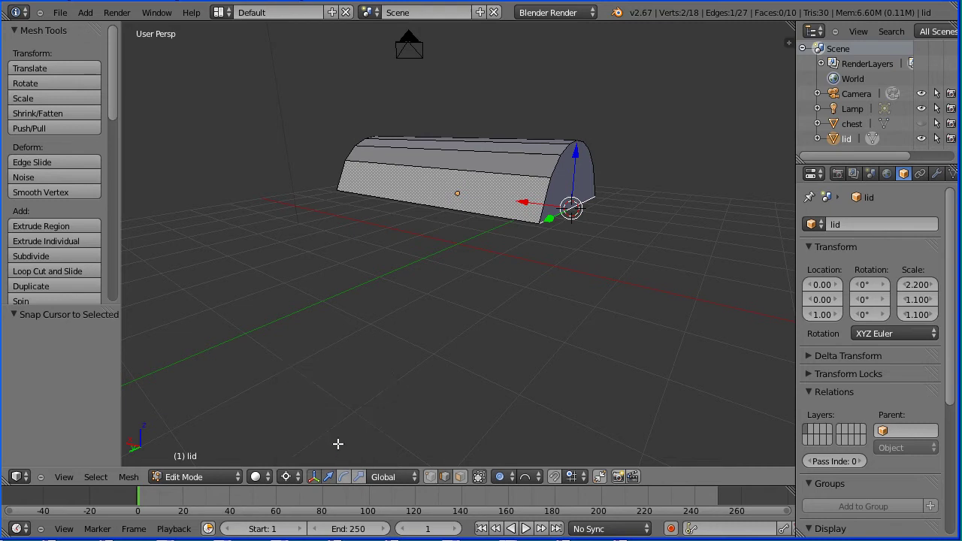
Rotate the lid's end face 10° around the Y axis.
click(460, 478)
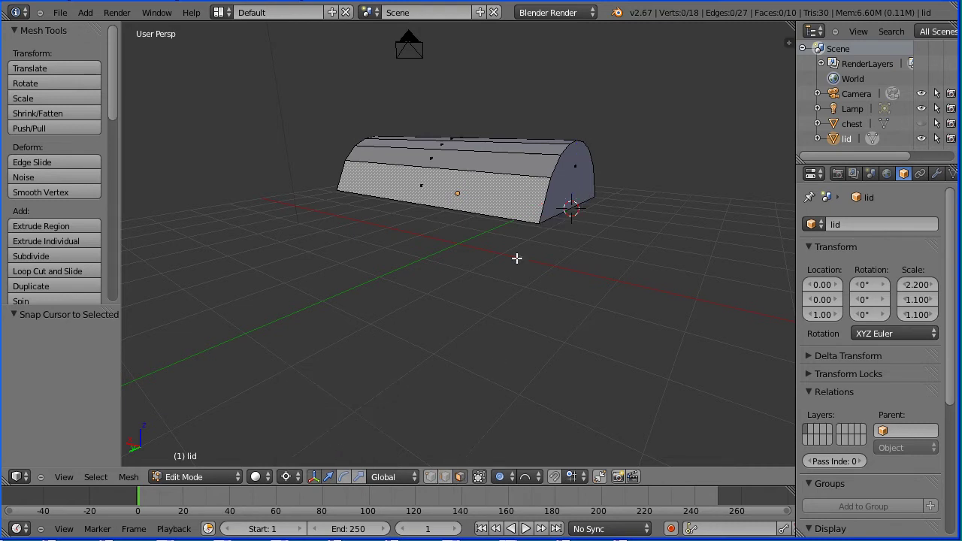
right_click(581, 180)
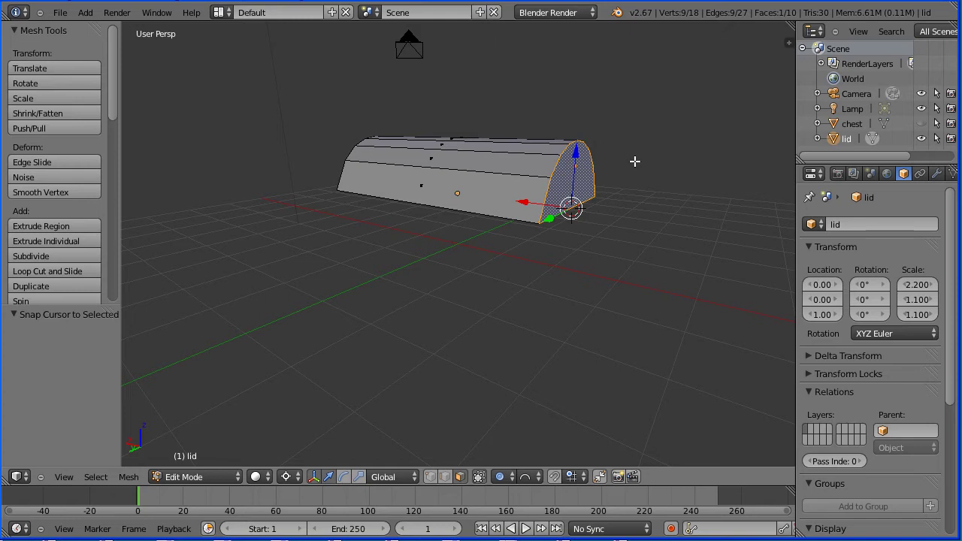
key(r)
key(y)
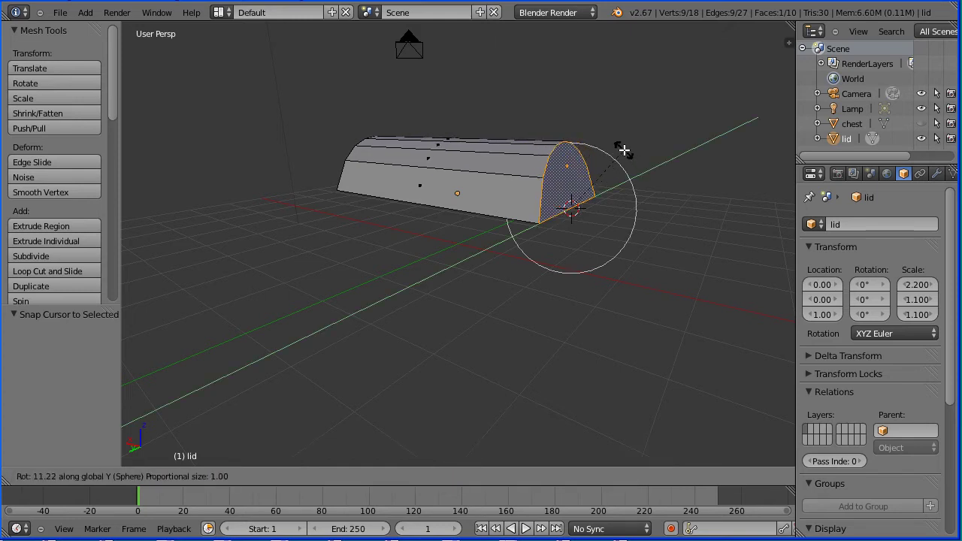
text(10)
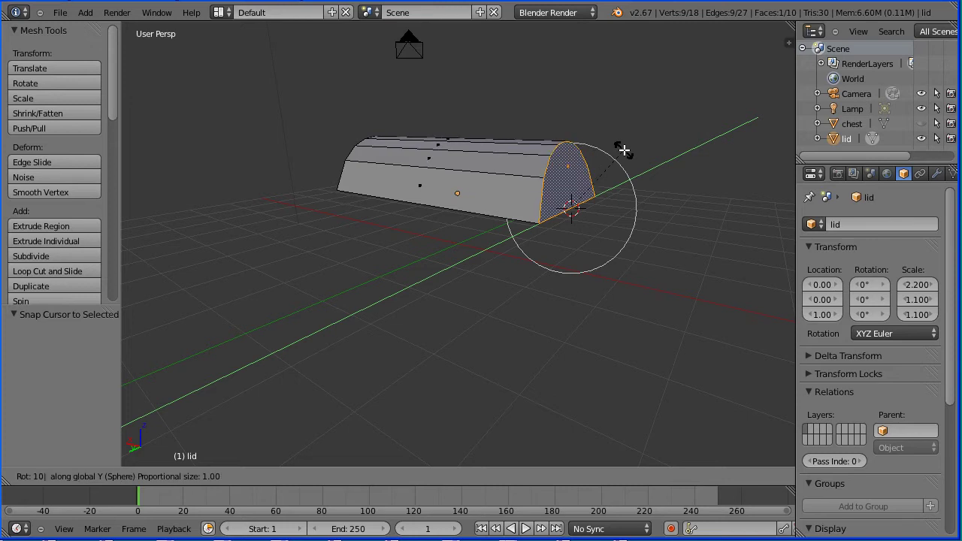
key(Return)
middle_drag(323, 230, 619, 241)
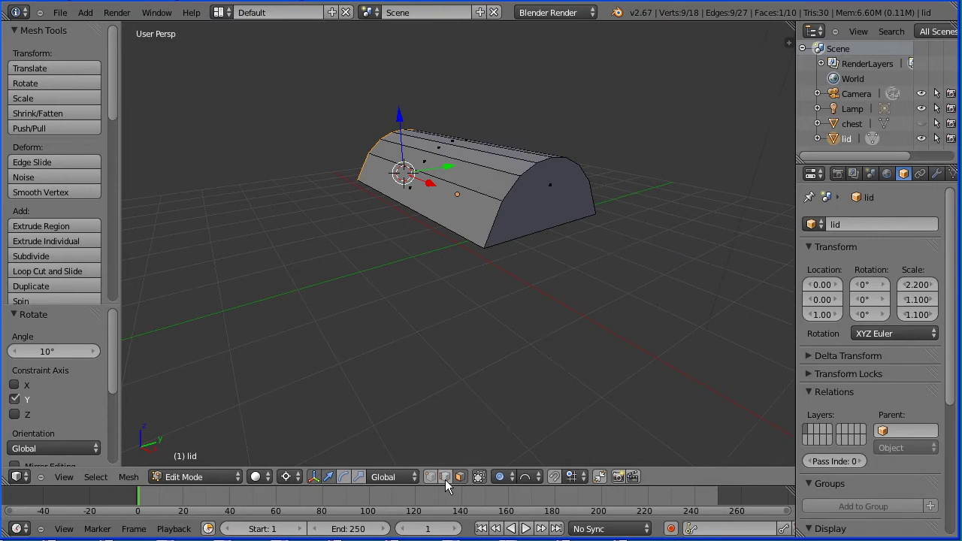
Snap the 3D cursor to the bottom edge at the lid's opposite end.
right_click(539, 231)
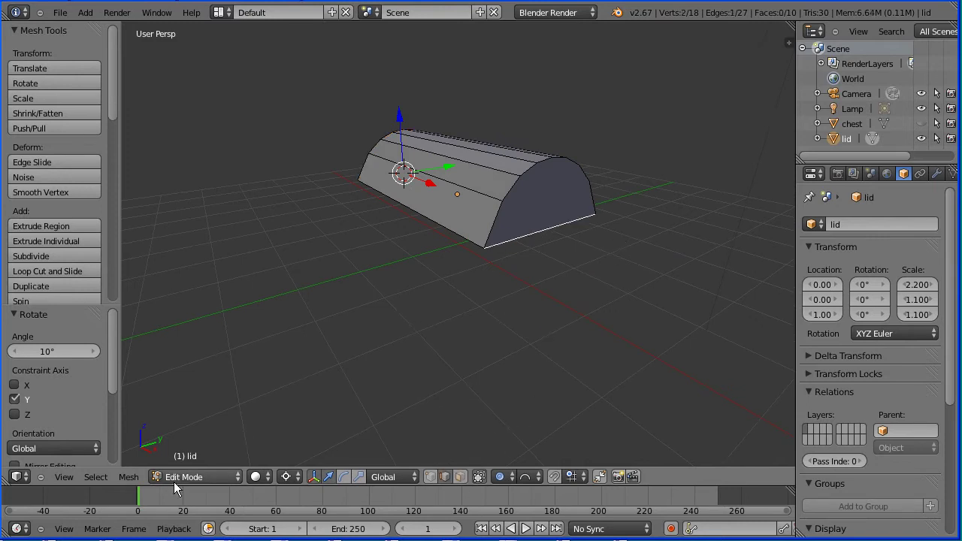
click(131, 480)
mouse_move(165, 383)
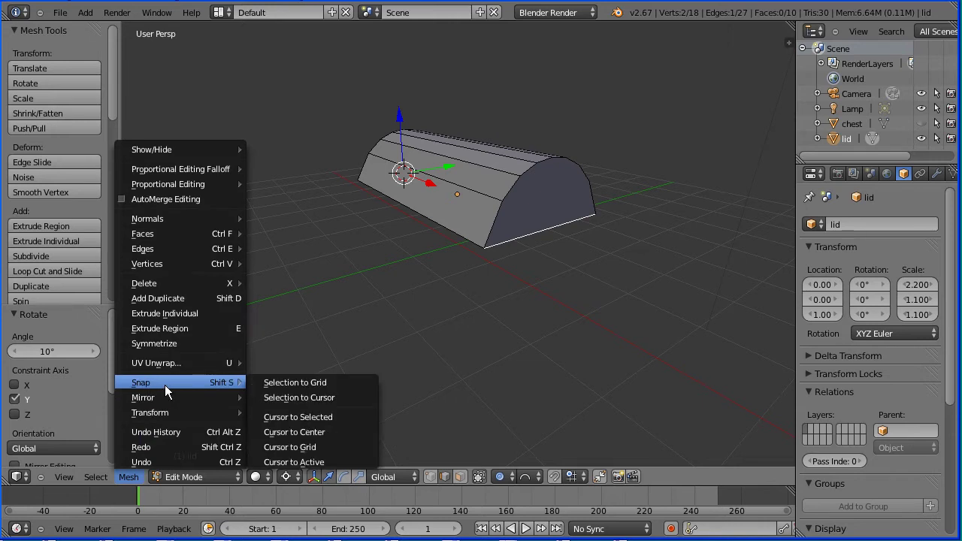
click(358, 419)
Rotate that opposite end face -10° around the Y axis.
click(458, 477)
right_click(551, 197)
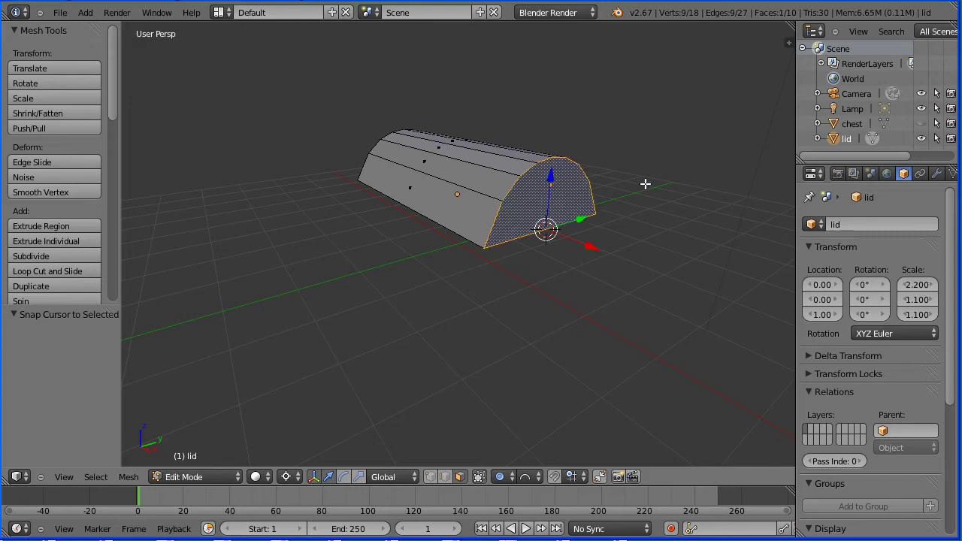
key(r)
key(y)
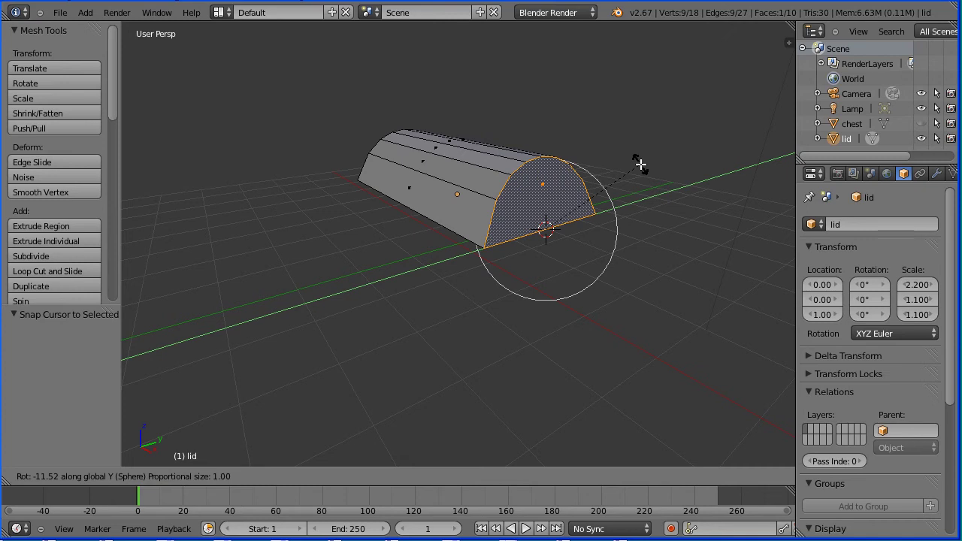
text(-10)
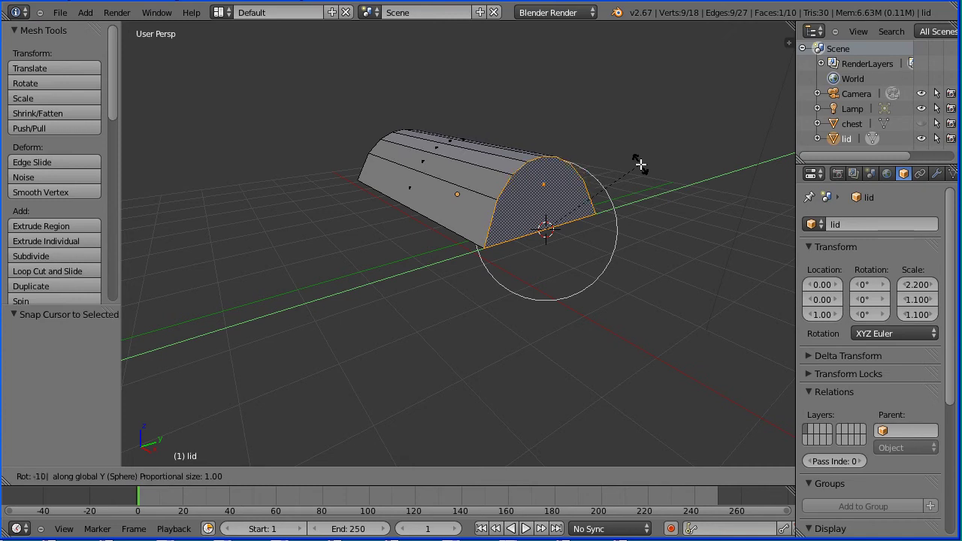
key(Return)
key(Tab)
key(Tab)
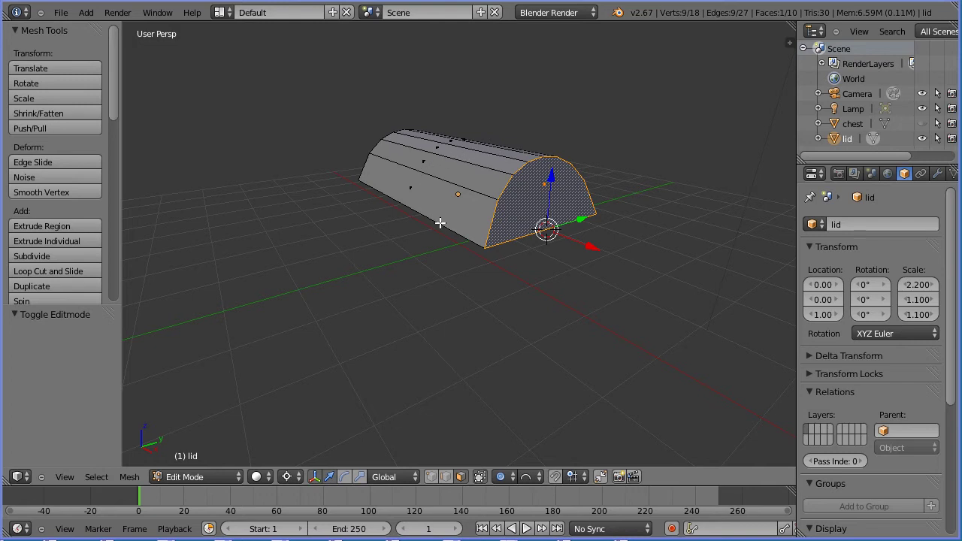
click(202, 478)
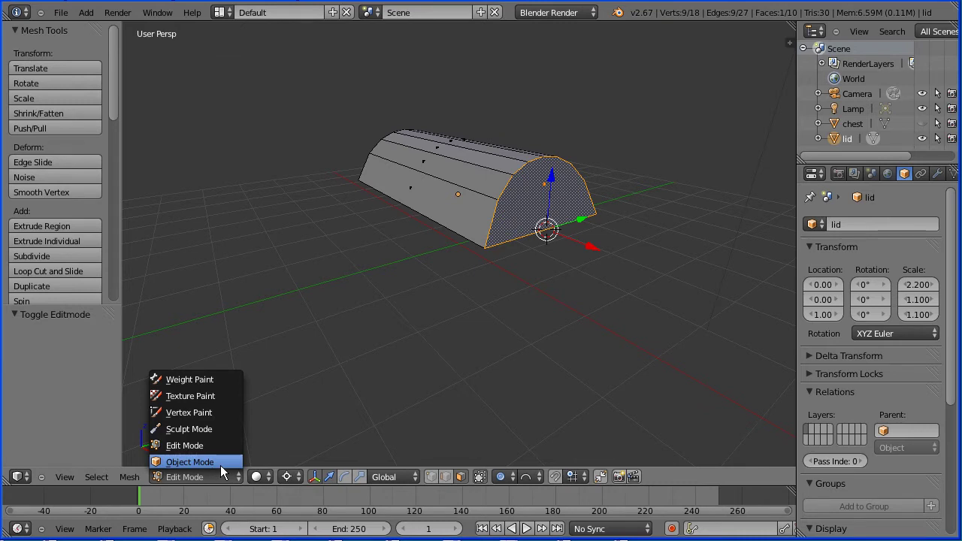
Apply the lid's scale in Object Mode, then go back to Edit Mode.
click(220, 465)
click(141, 479)
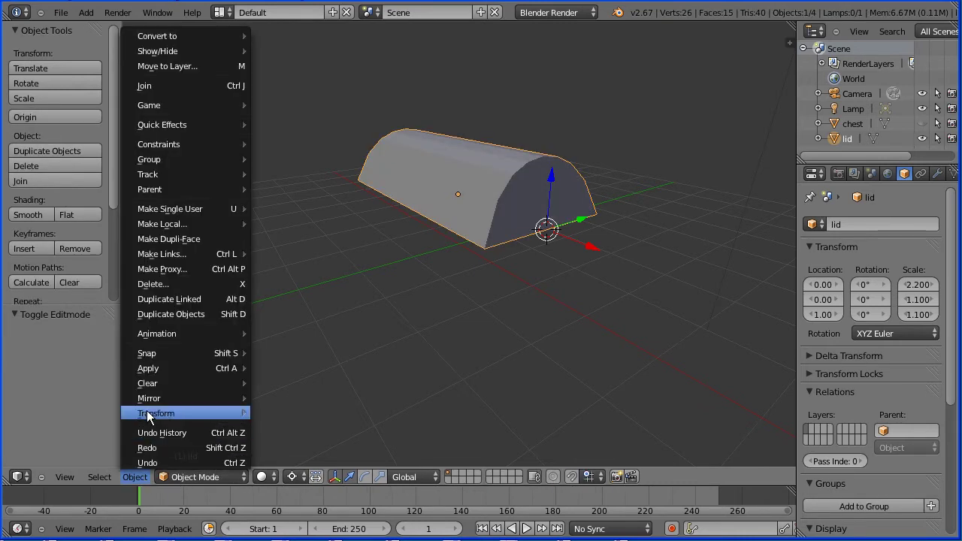
mouse_move(147, 368)
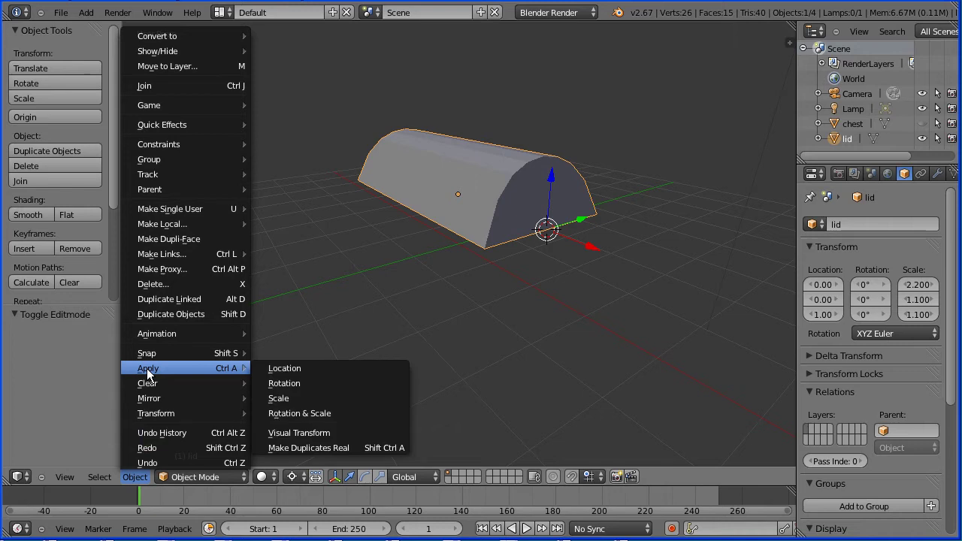
click(390, 402)
click(222, 479)
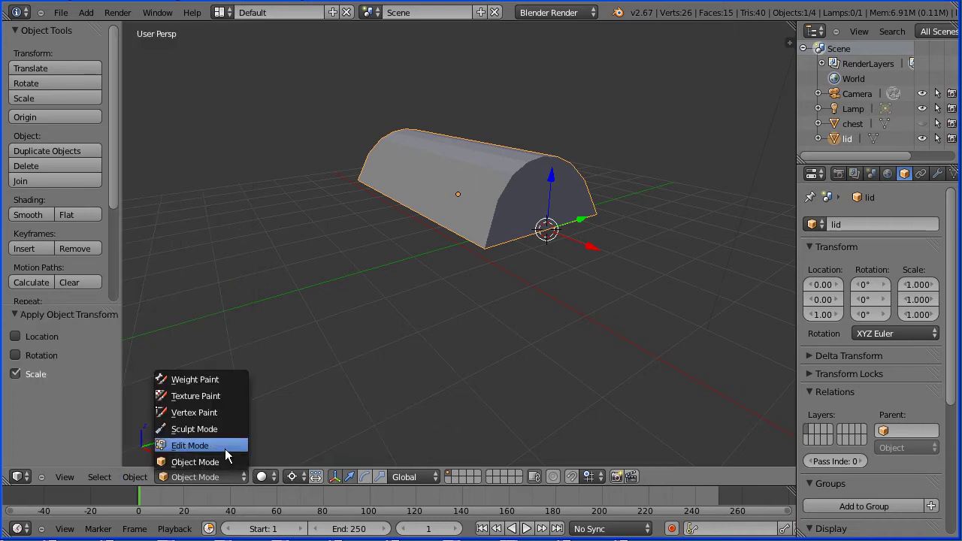
click(224, 446)
Solidify the whole lid mesh with a thickness of 0.2.
key(a)
key(a)
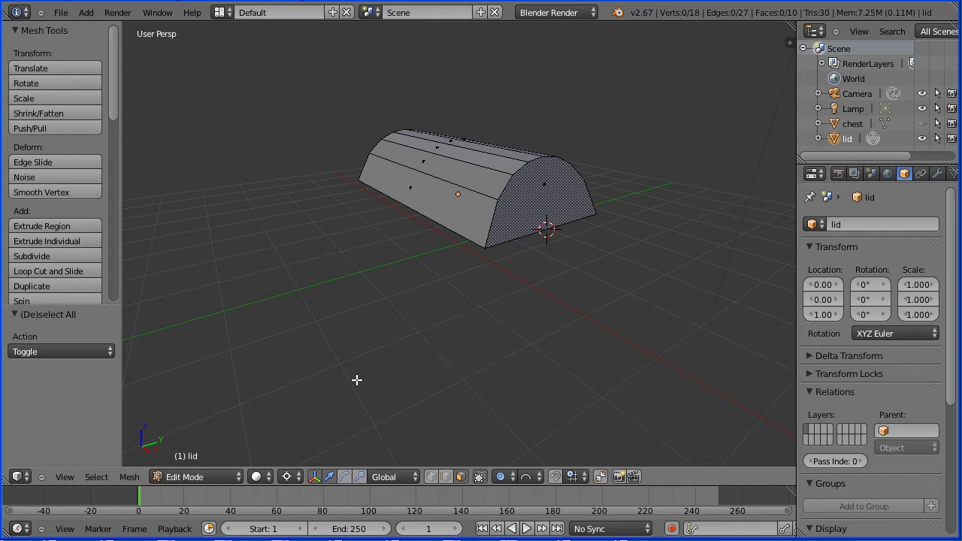
click(132, 477)
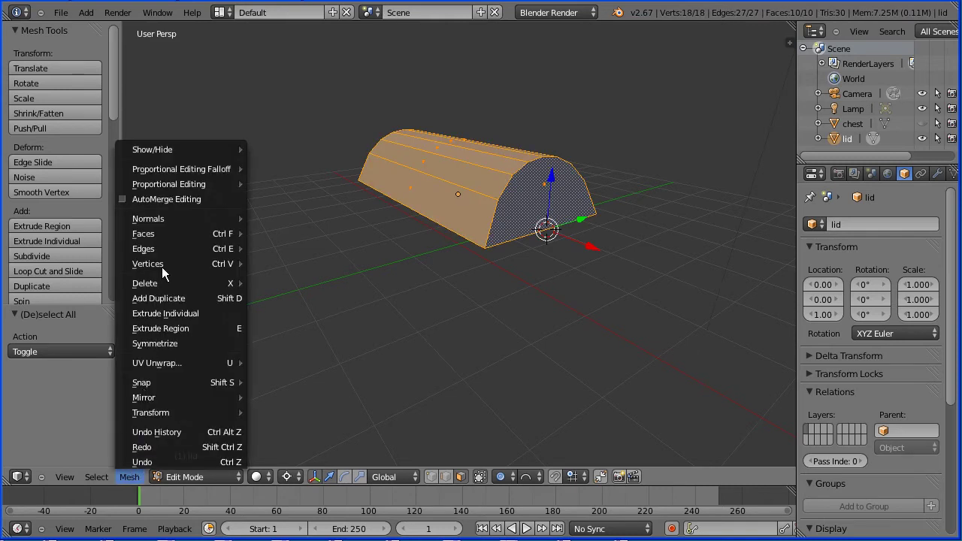
mouse_move(169, 230)
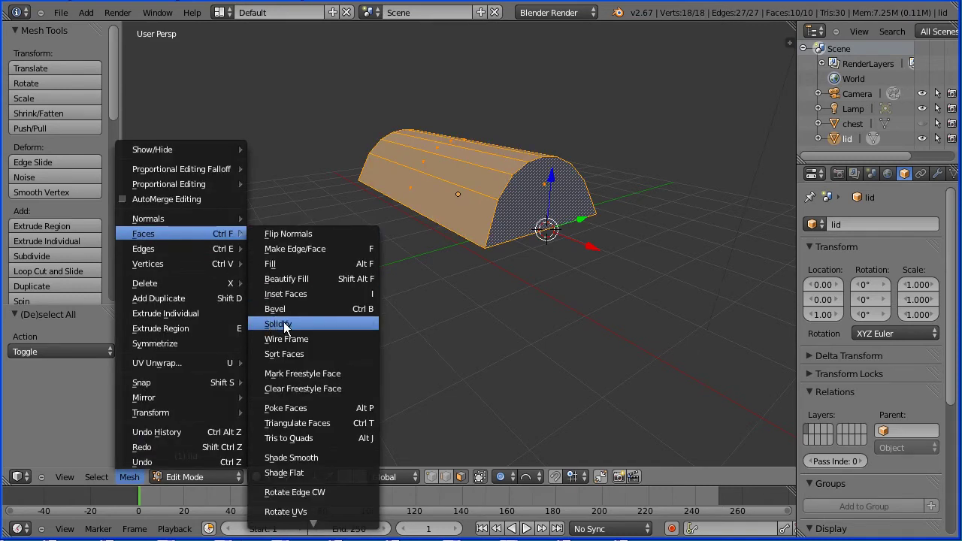
click(353, 323)
click(77, 352)
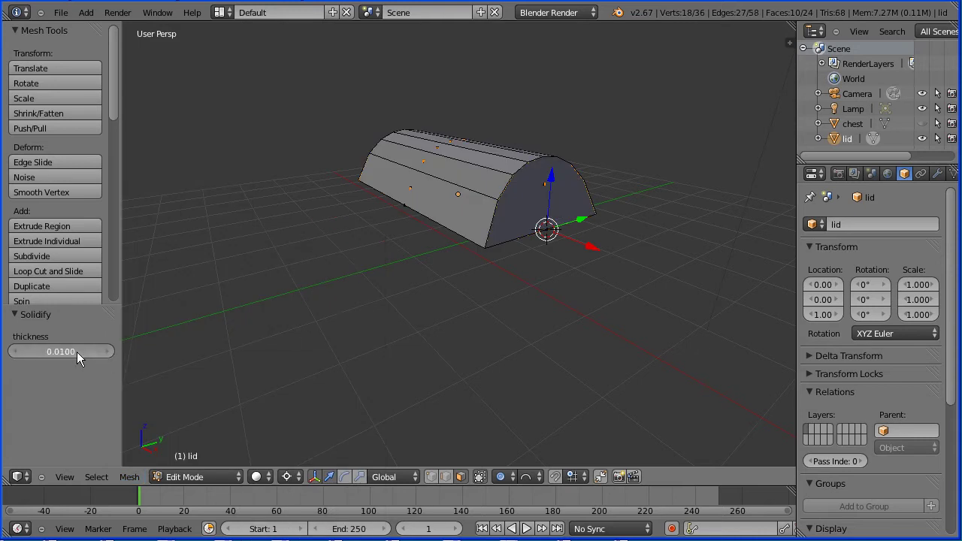
double_click(43, 349)
text(0.2)
key(Return)
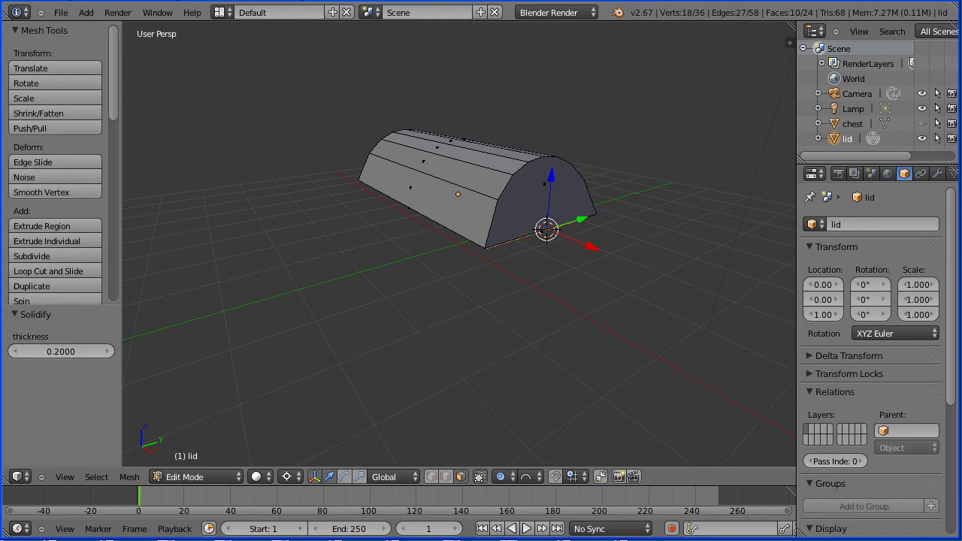
key(Tab)
key(Tab)
middle_drag(380, 299, 490, 208)
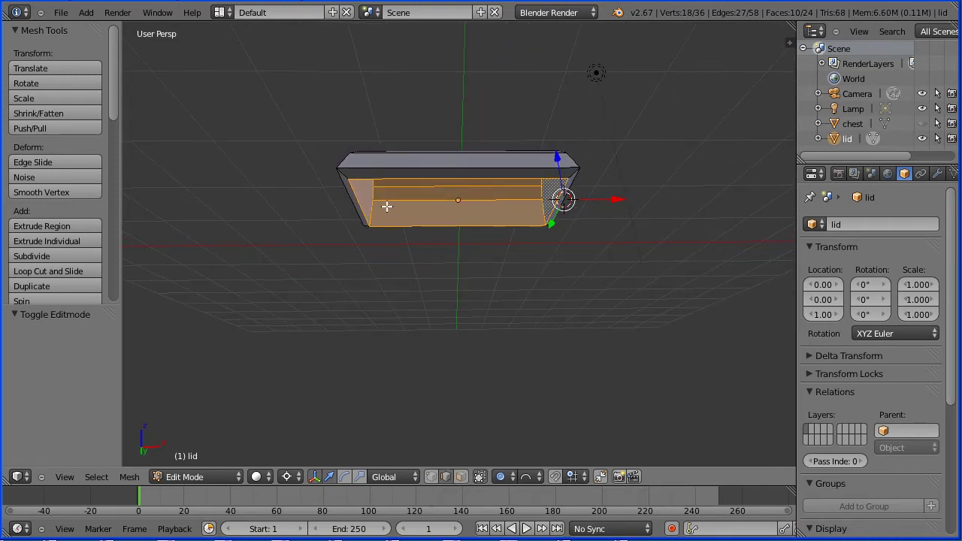
Select the lid's bottom edge loop and view it in front orthographic.
alt+right_click(358, 200)
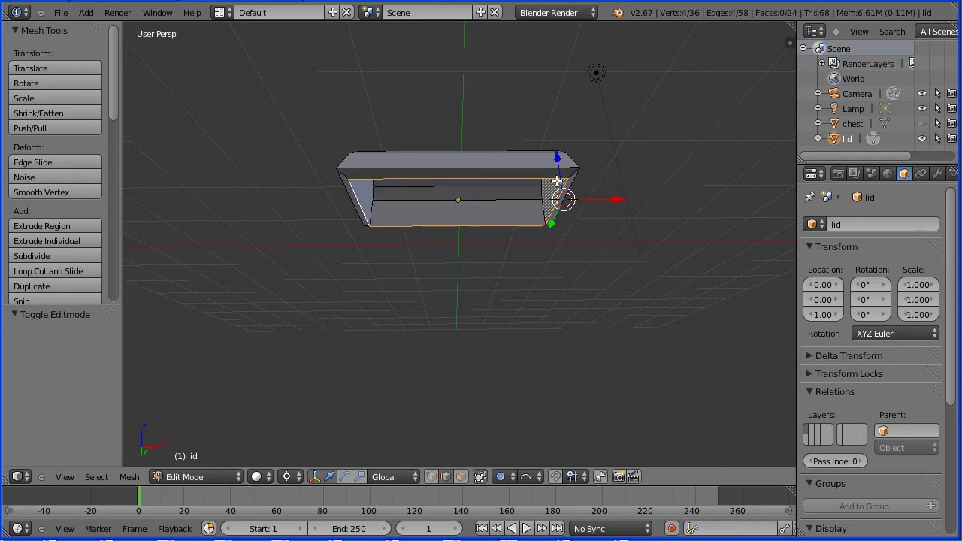
click(62, 478)
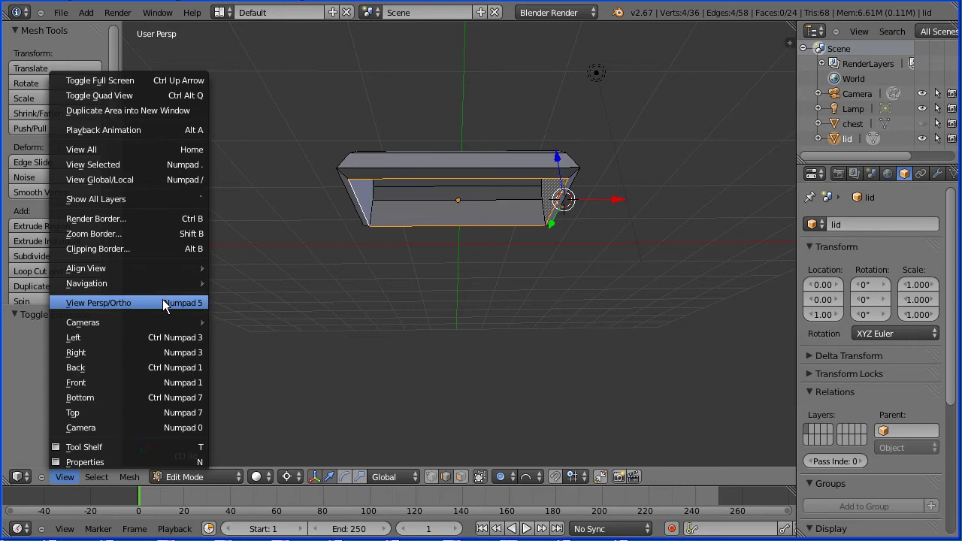
click(163, 301)
click(66, 478)
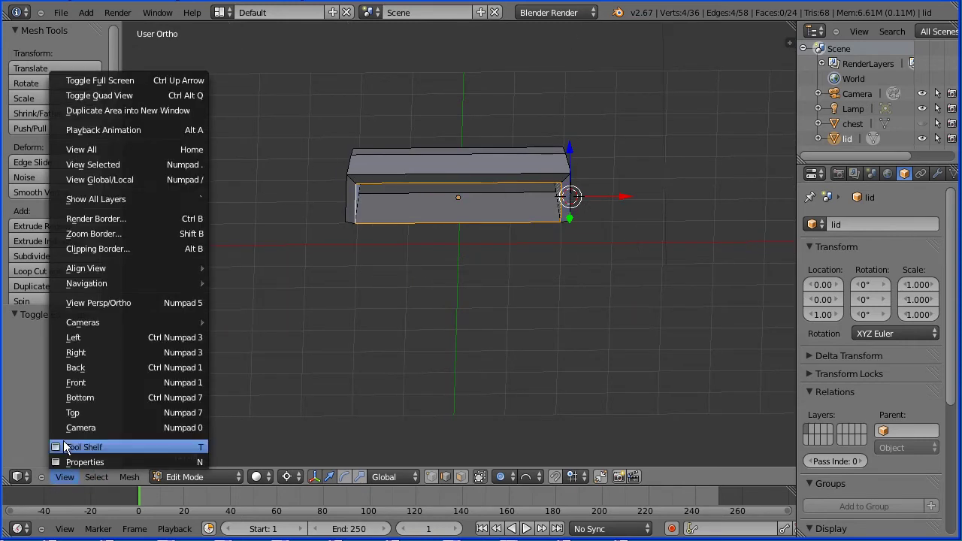
click(122, 385)
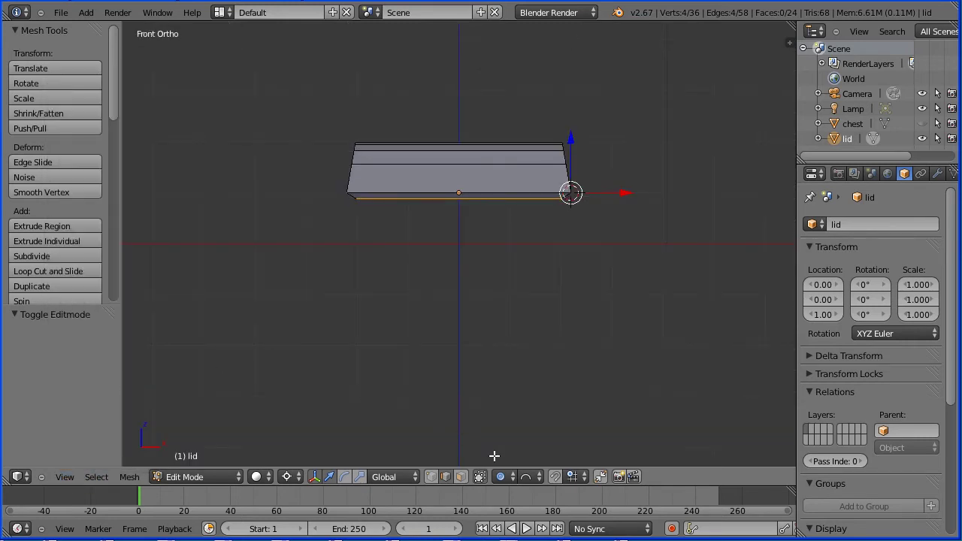
With proportional editing off and hidden edges shown, raise the loop 0.111 along Z.
click(504, 477)
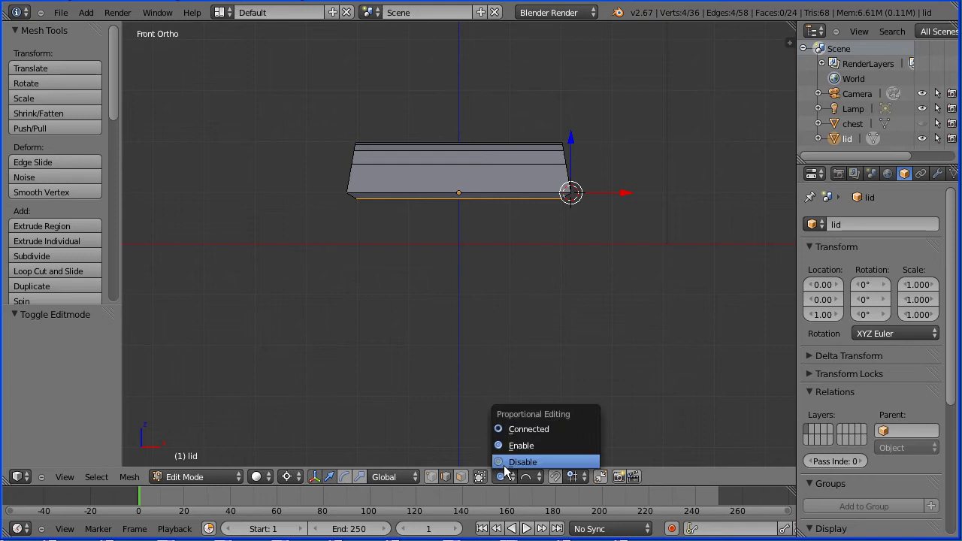
click(583, 463)
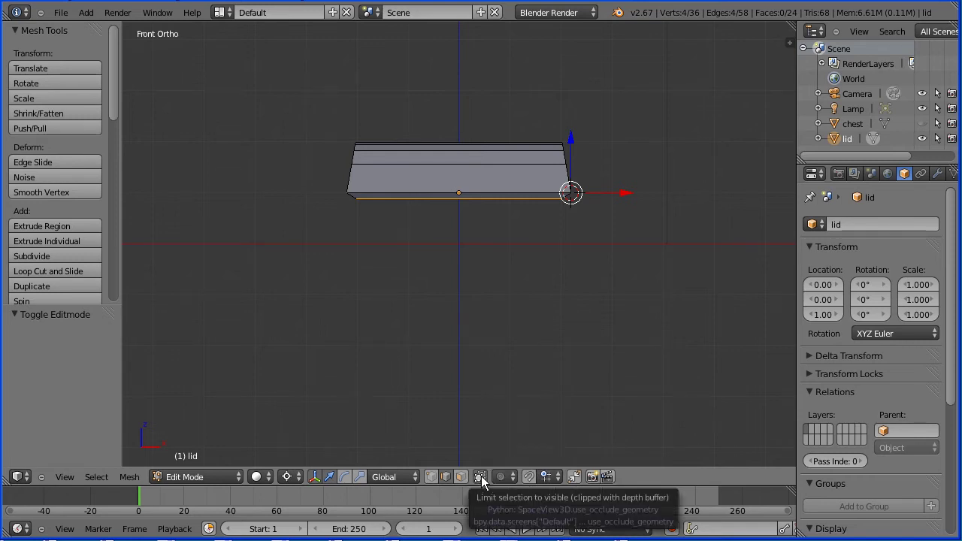
click(481, 476)
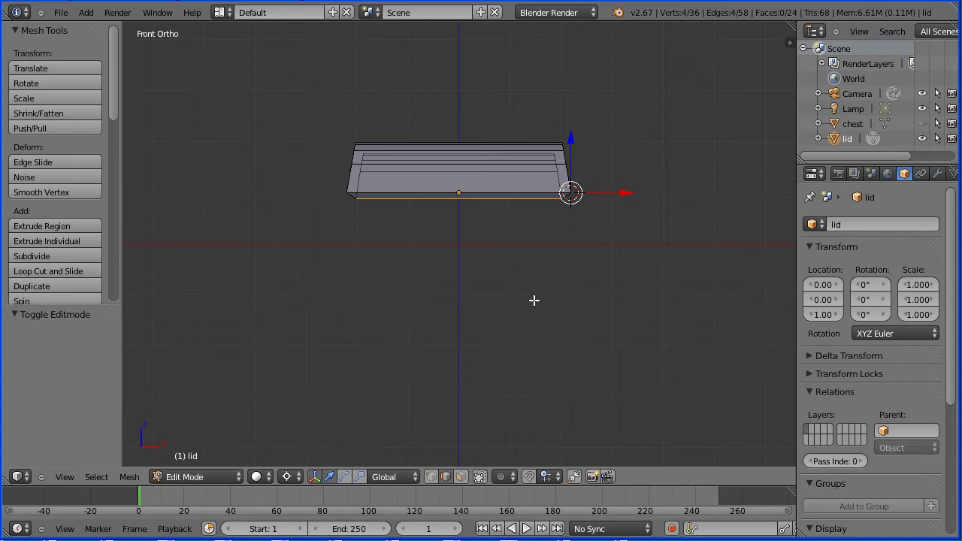
scroll(527, 312, up, 3)
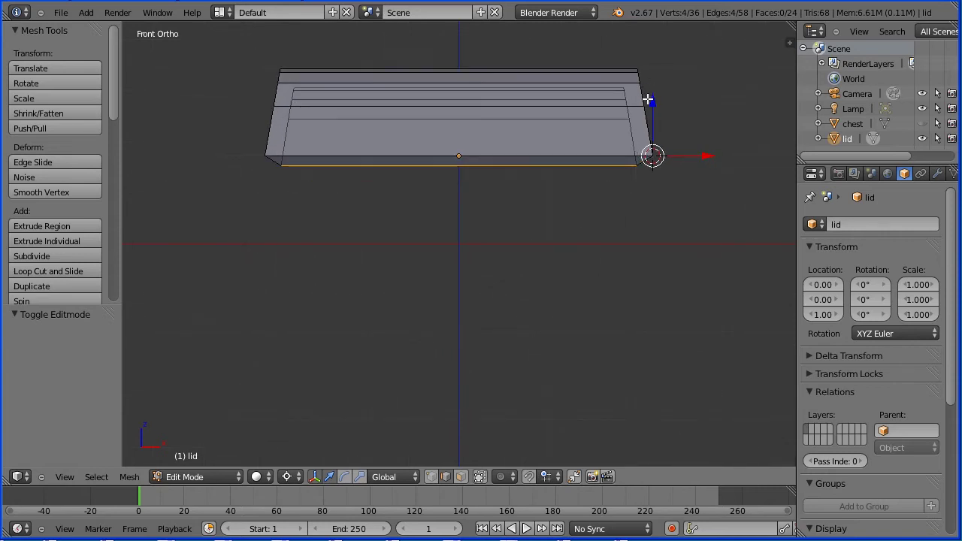
drag(653, 103, 651, 92)
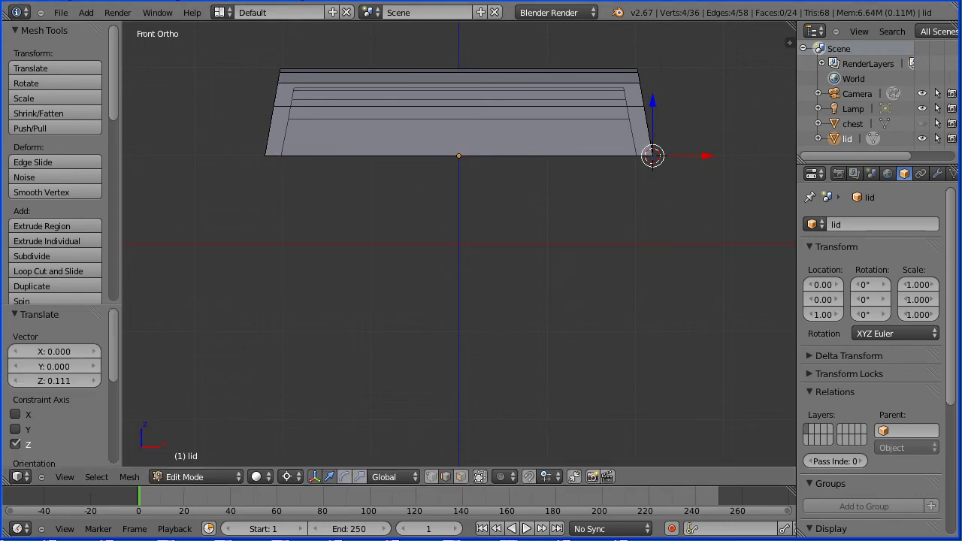
key(Tab)
key(Tab)
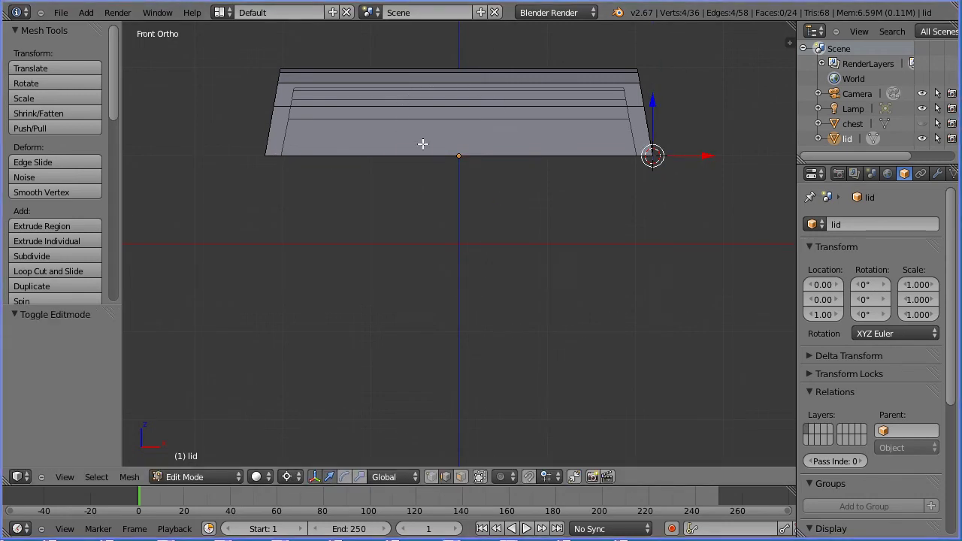
Return to Object Mode, hide the lid and unhide the chest body.
click(210, 478)
click(210, 465)
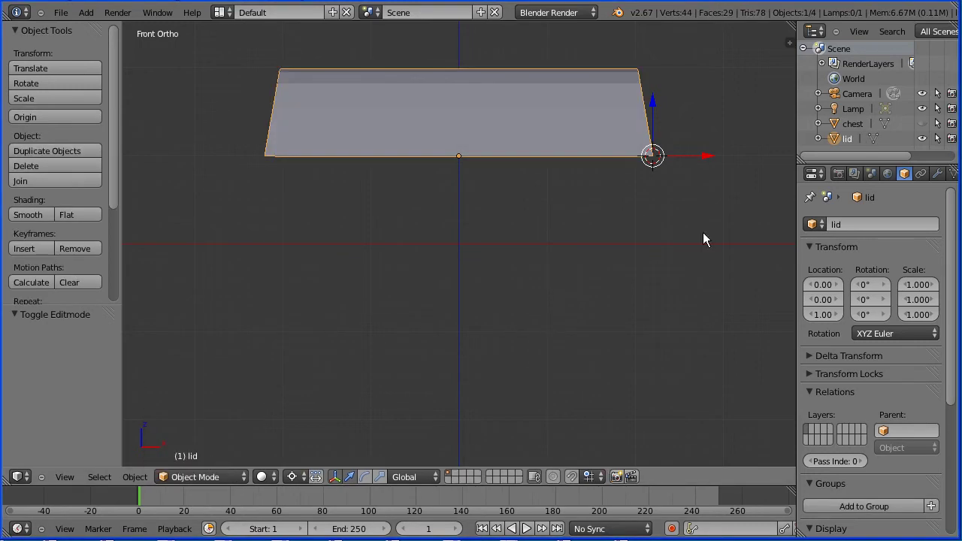
click(923, 138)
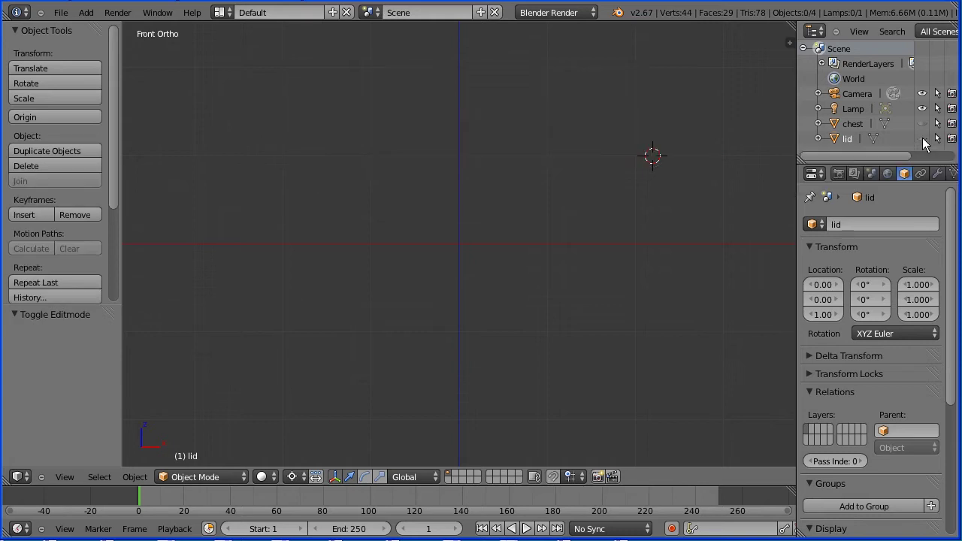
click(923, 123)
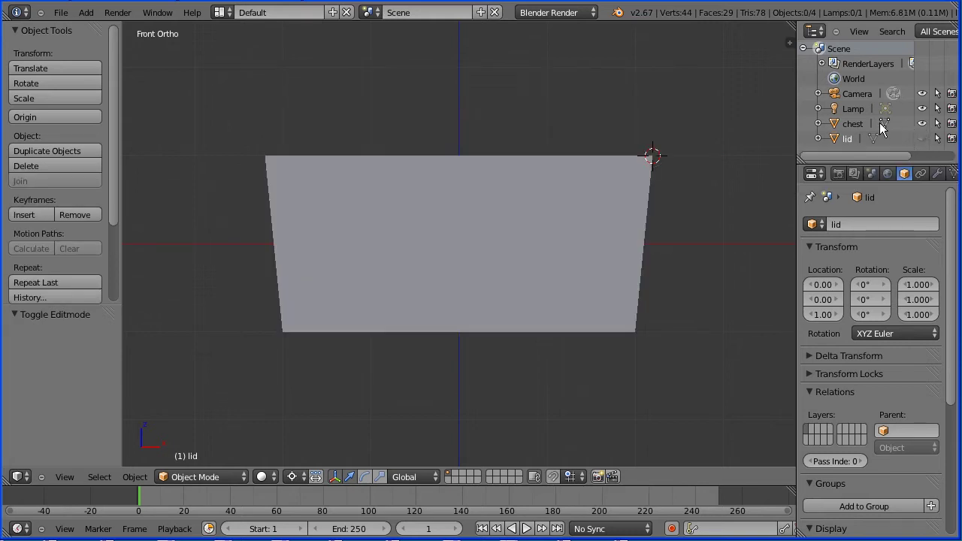
Apply the chest's scale so it reads 1.000, then enter Edit Mode.
click(851, 123)
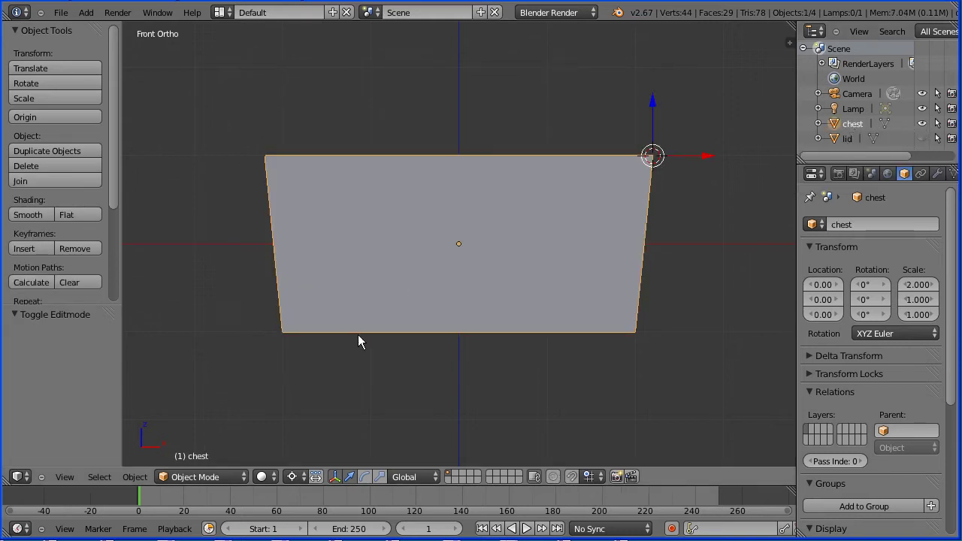
click(140, 478)
mouse_move(148, 367)
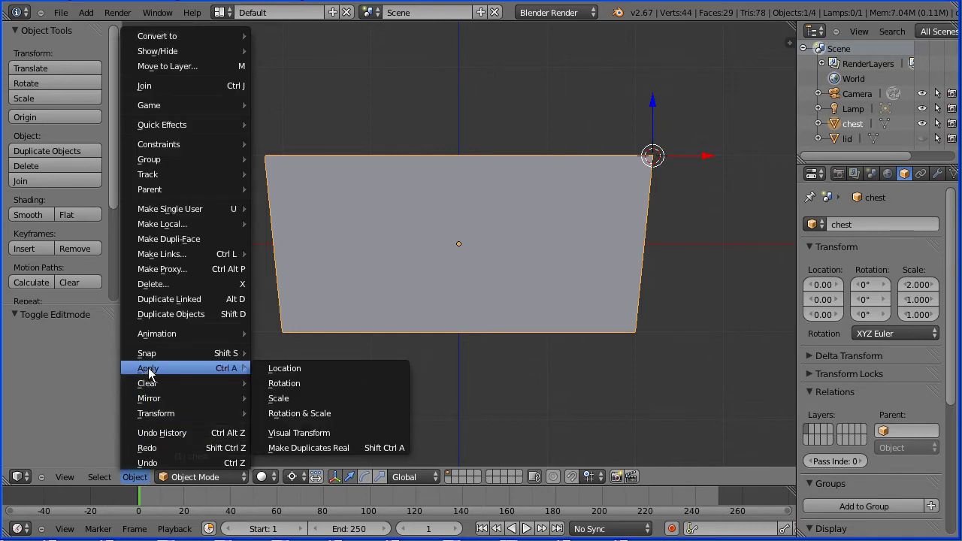
click(376, 399)
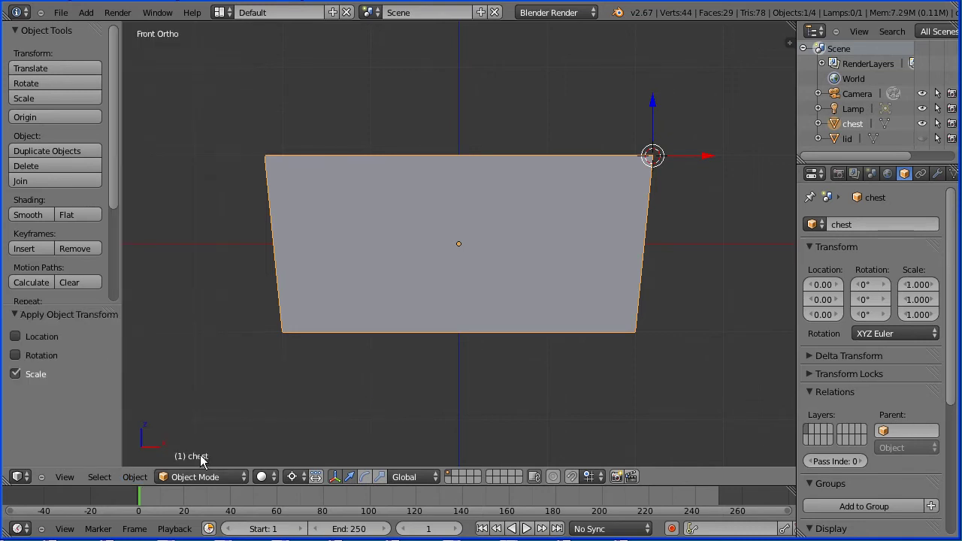
click(205, 477)
click(205, 445)
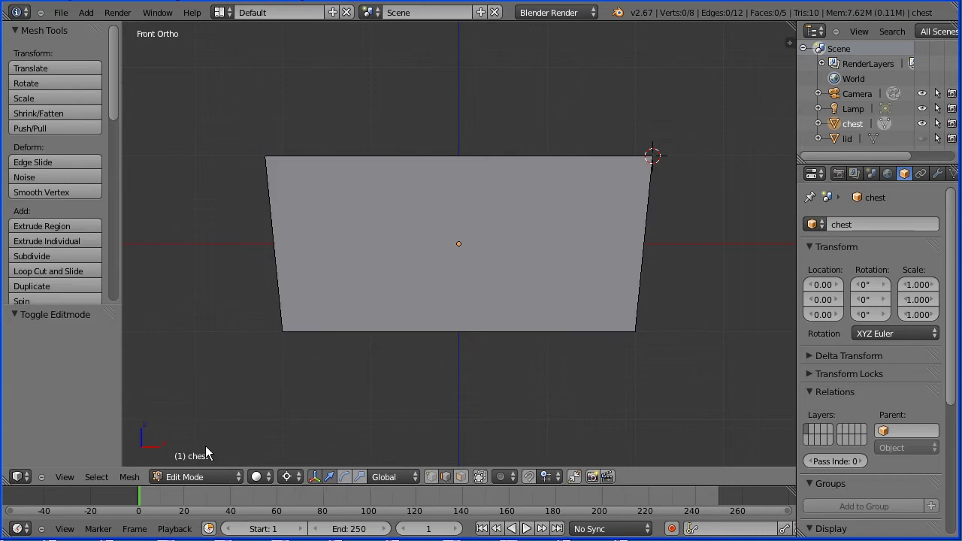
Solidify the whole chest mesh to give the walls 0.2 thickness.
key(a)
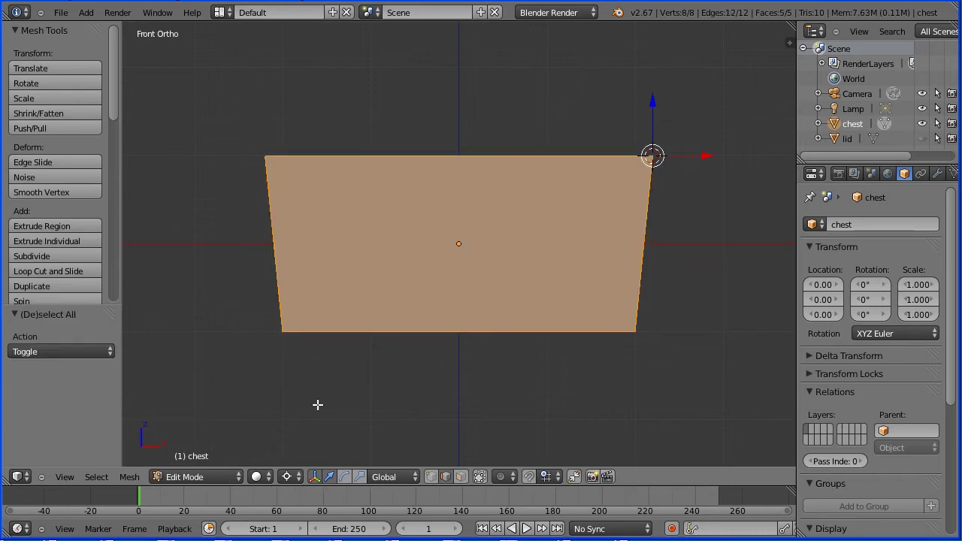
click(136, 476)
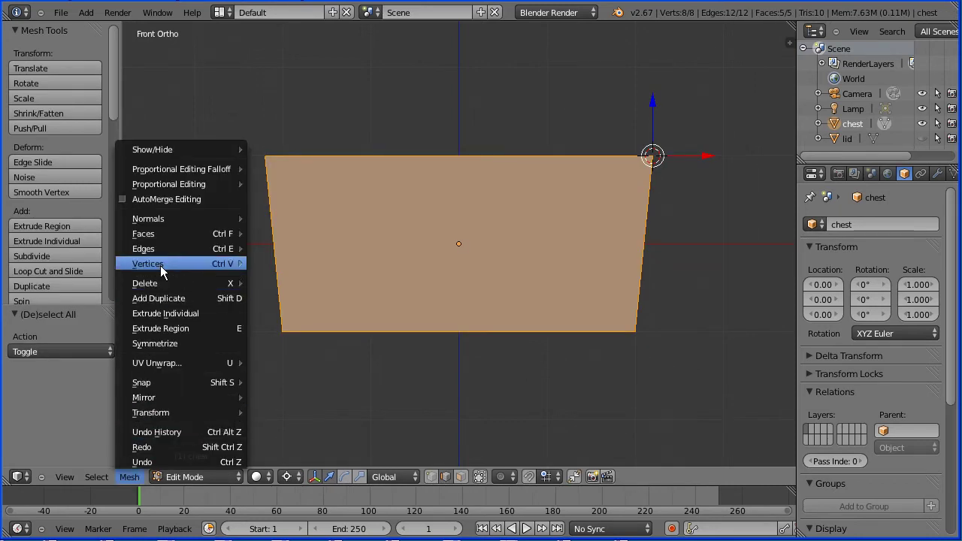
mouse_move(164, 235)
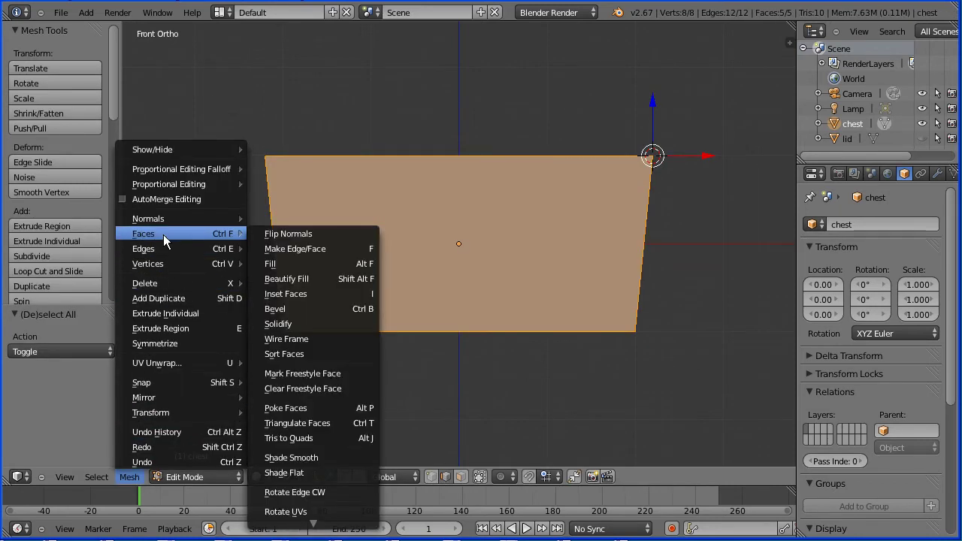
click(315, 324)
Lower the top rim loop about 0.043 along Z in front view, then split the 3D view.
middle_drag(460, 104, 459, 161)
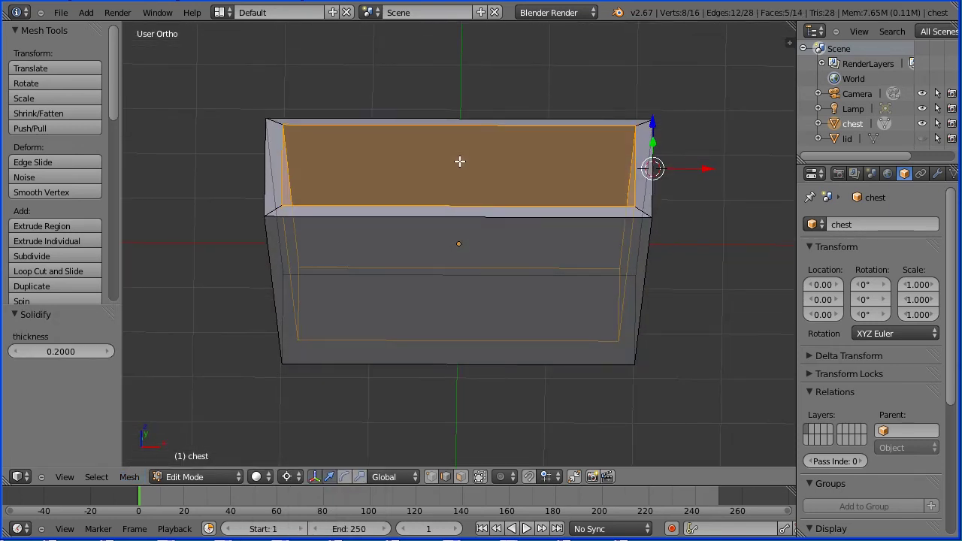
alt+right_click(282, 174)
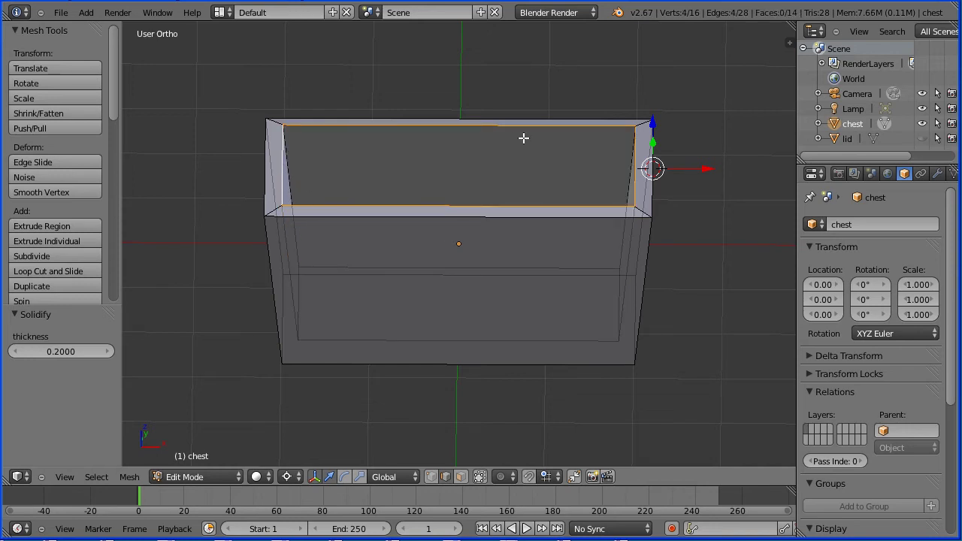
click(64, 477)
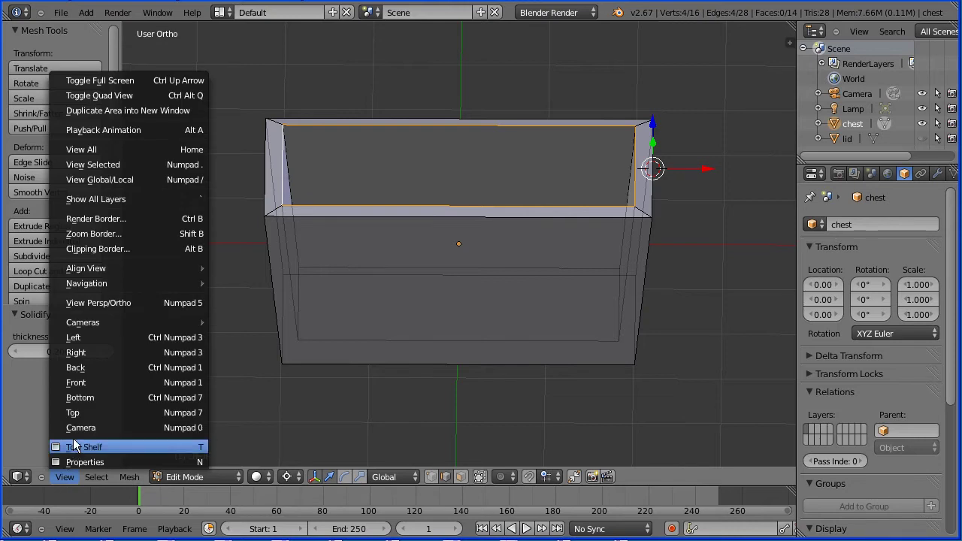
click(148, 384)
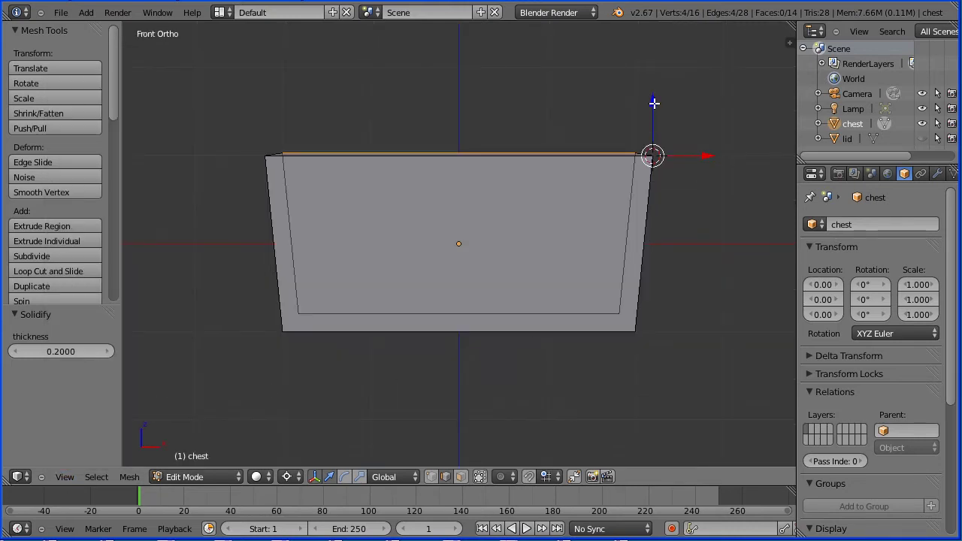
key(g)
key(z)
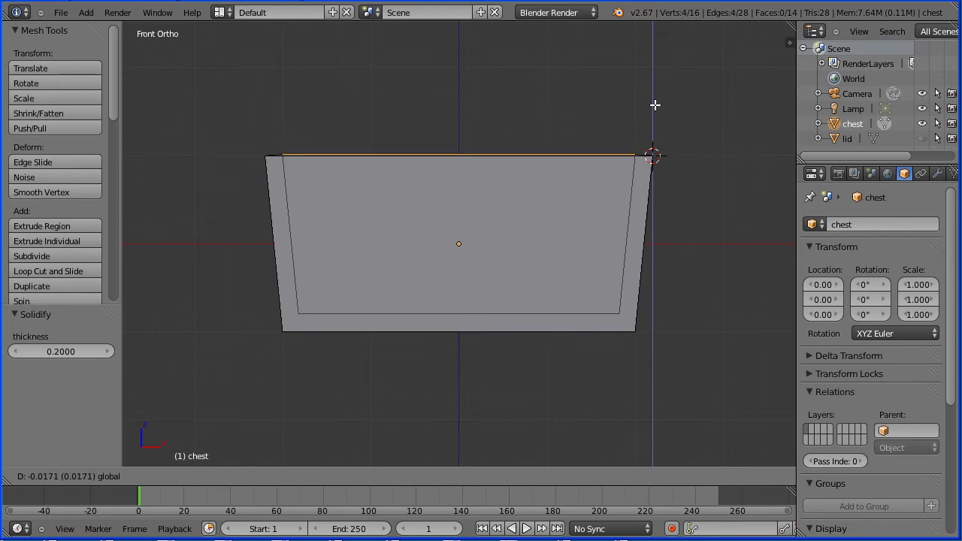
click(654, 106)
key(Tab)
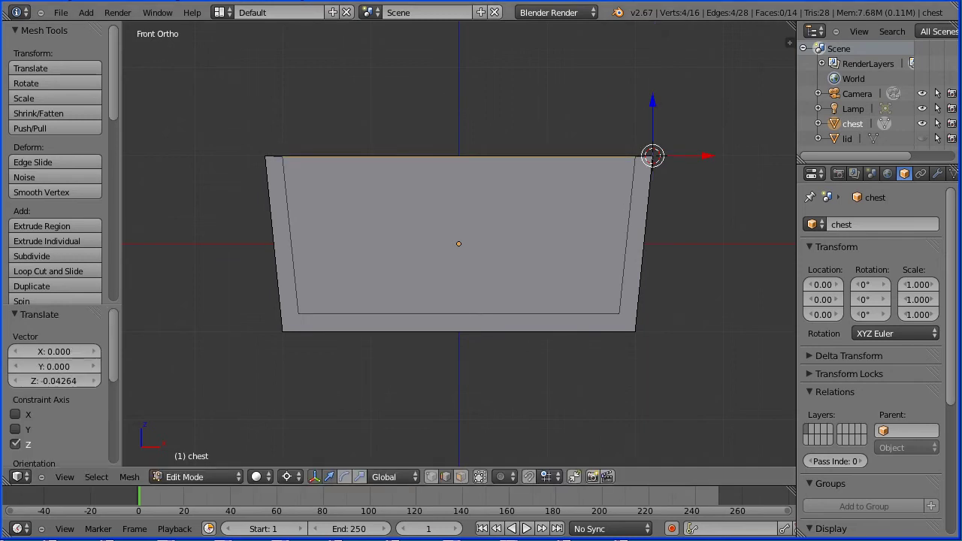
key(Tab)
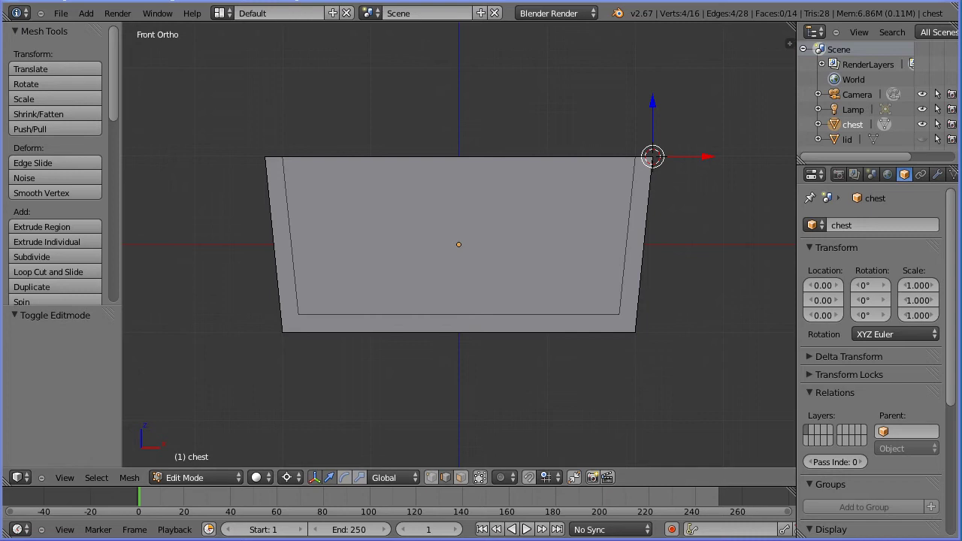
drag(789, 43, 385, 30)
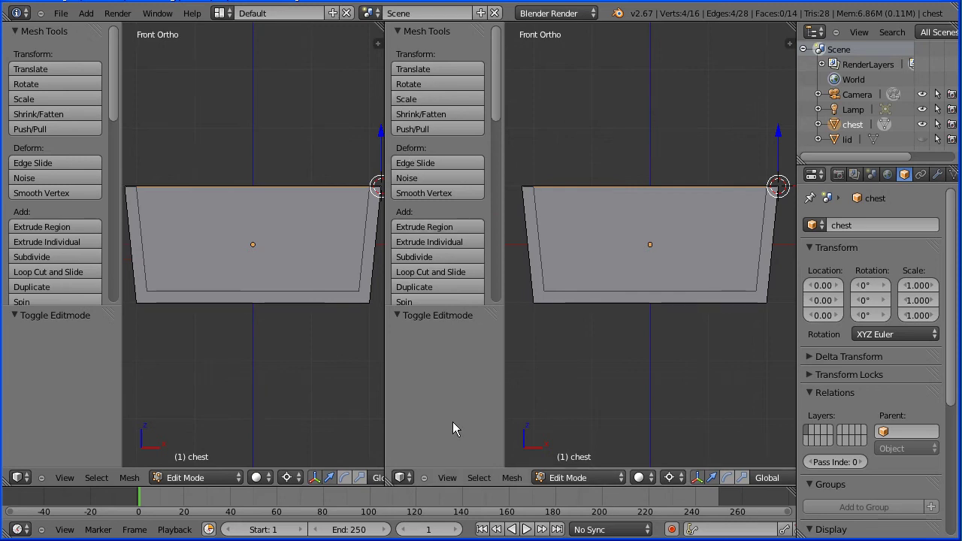
Turn the new right-hand area into a UV/Image Editor and widen the properties column.
click(402, 478)
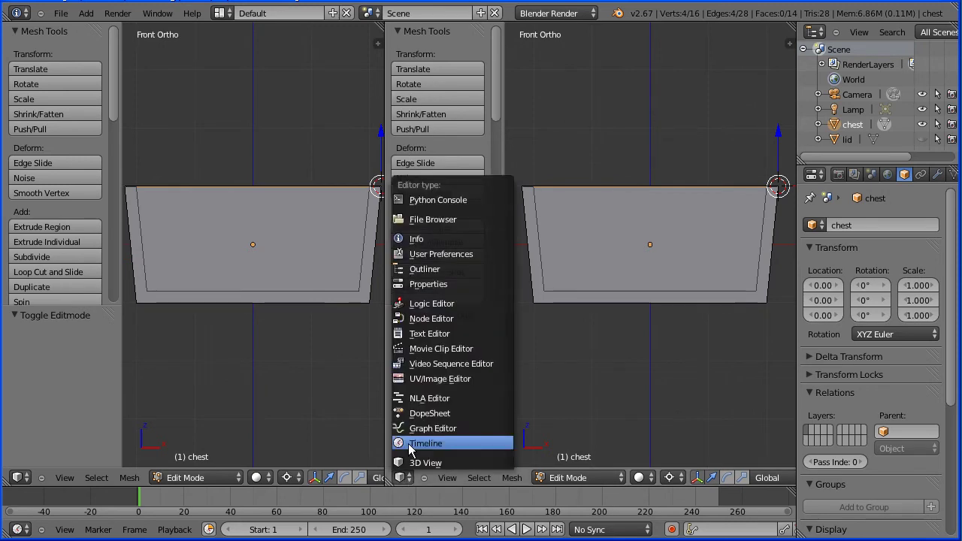
click(489, 379)
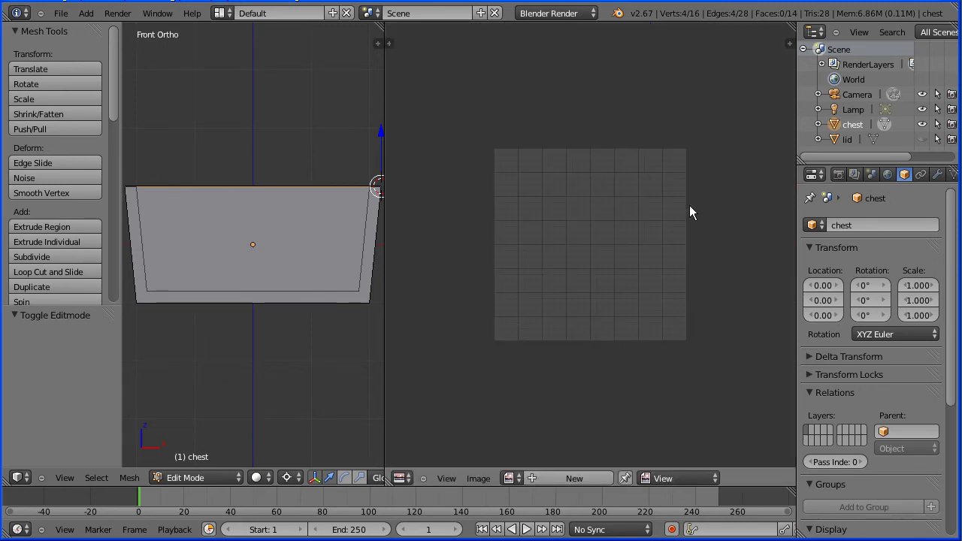
drag(796, 203, 770, 210)
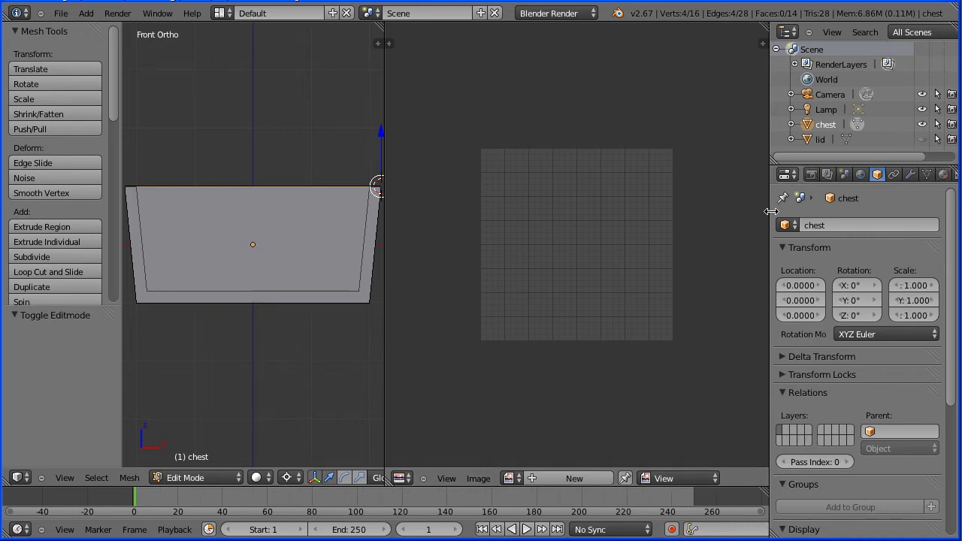
Switch to Cycles and feed the chest material's colour from an Image Texture node.
click(943, 177)
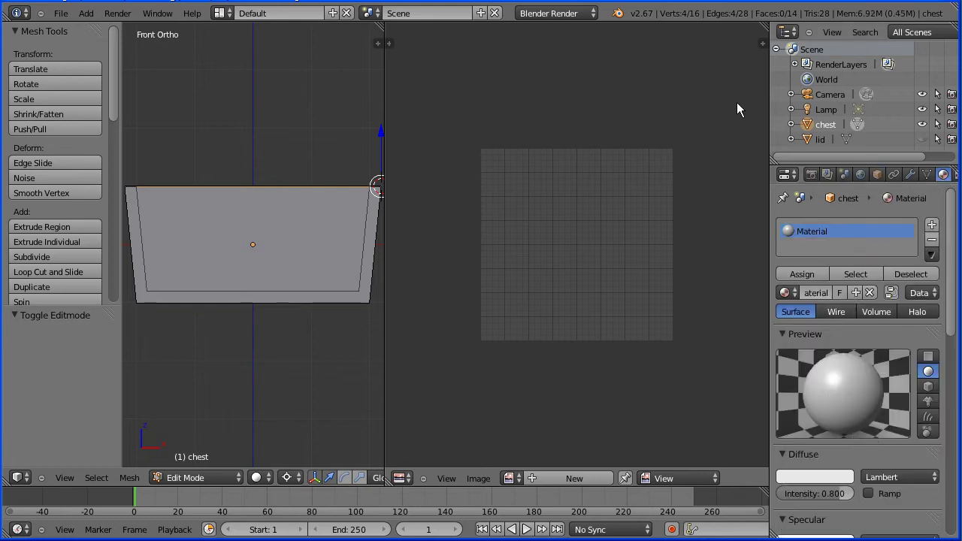
click(575, 16)
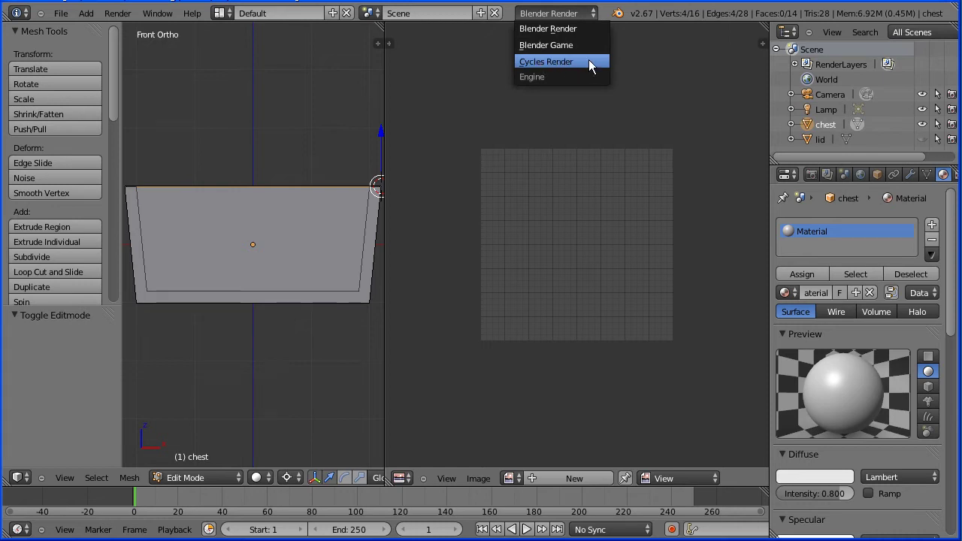
click(589, 61)
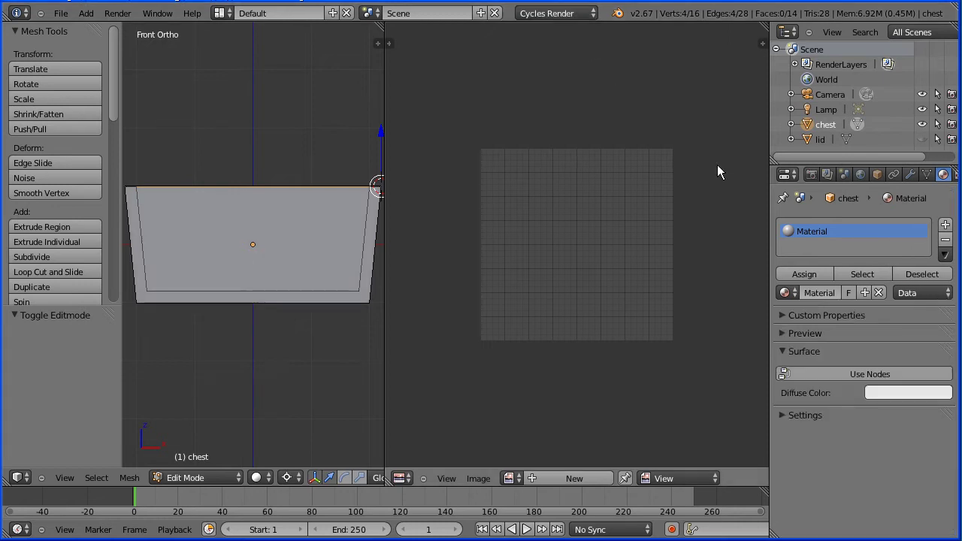
click(901, 374)
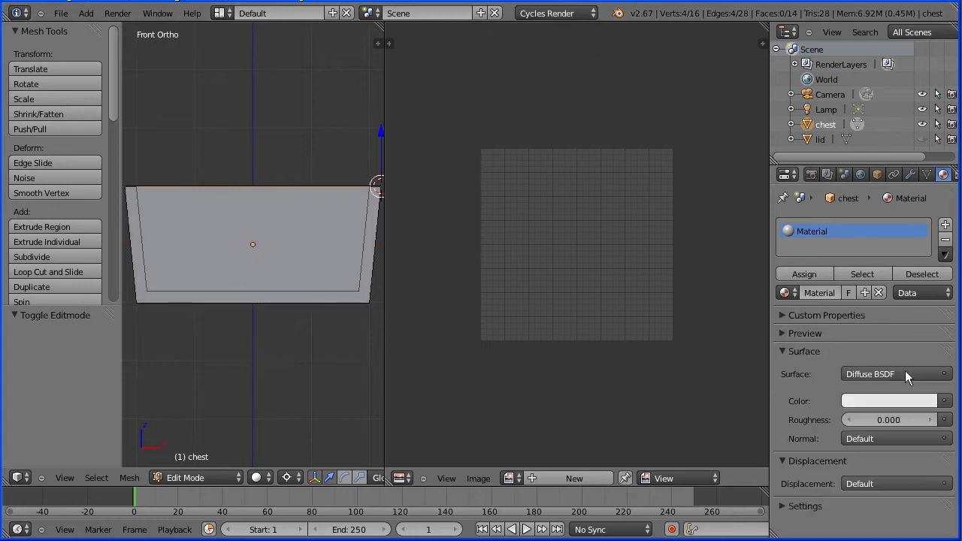
click(945, 402)
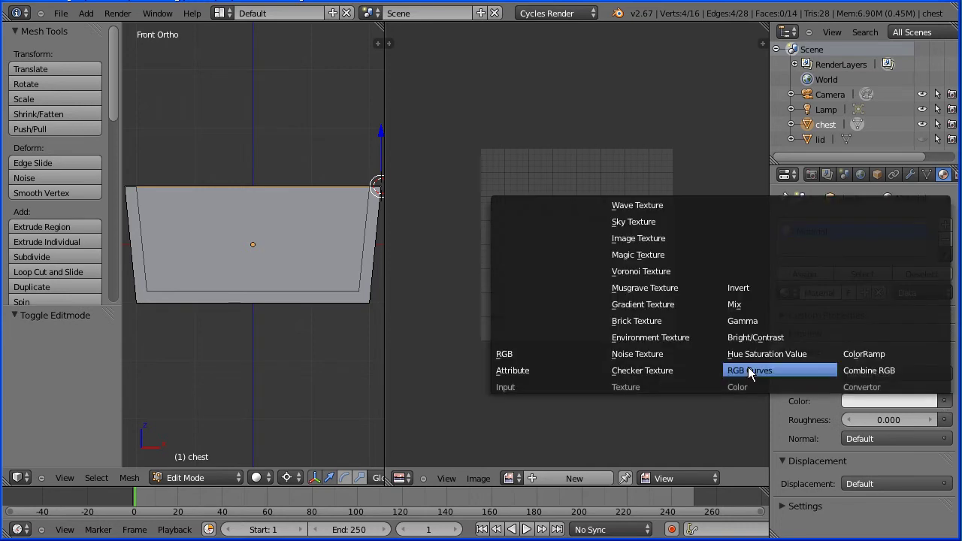
click(679, 238)
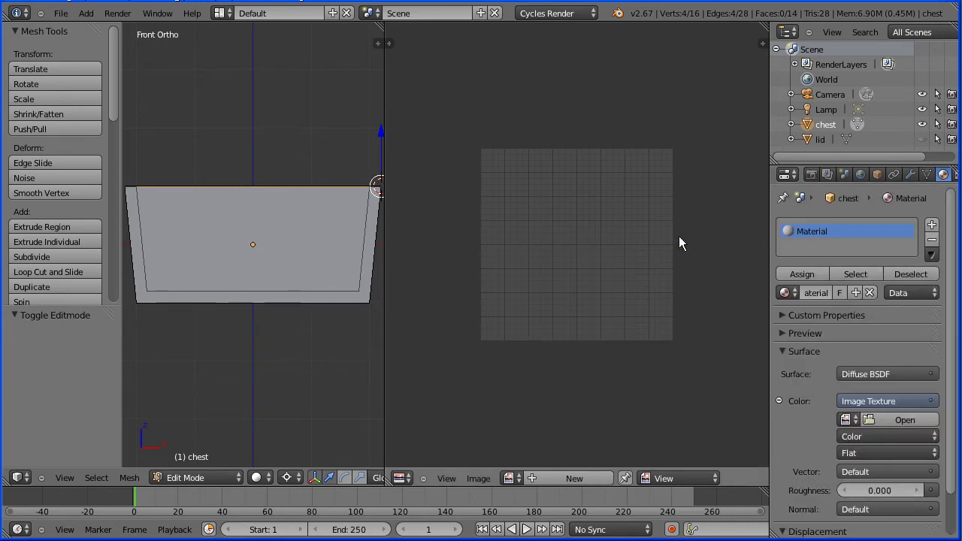
click(881, 418)
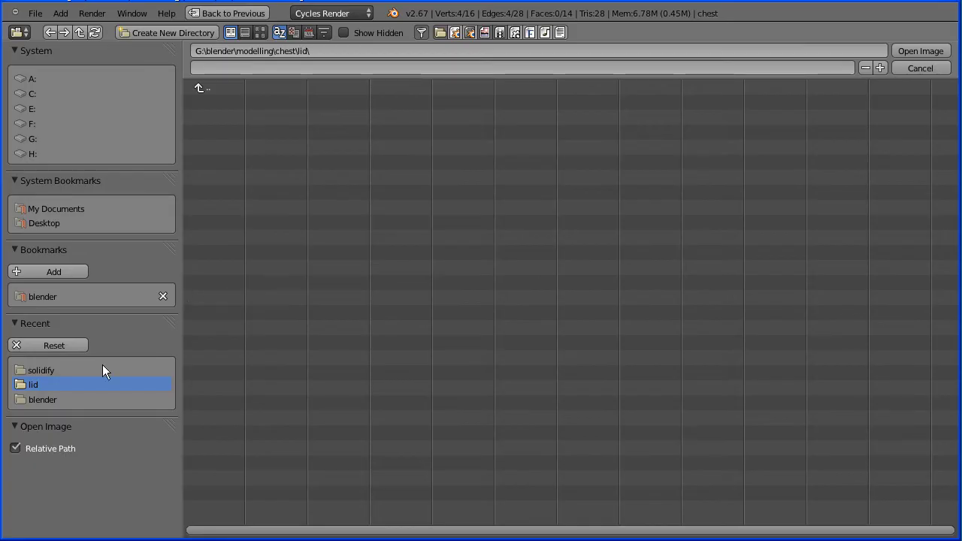
Load wooden_floorboards_2526.JPG from the recent solidify folder into the Image Texture.
click(45, 370)
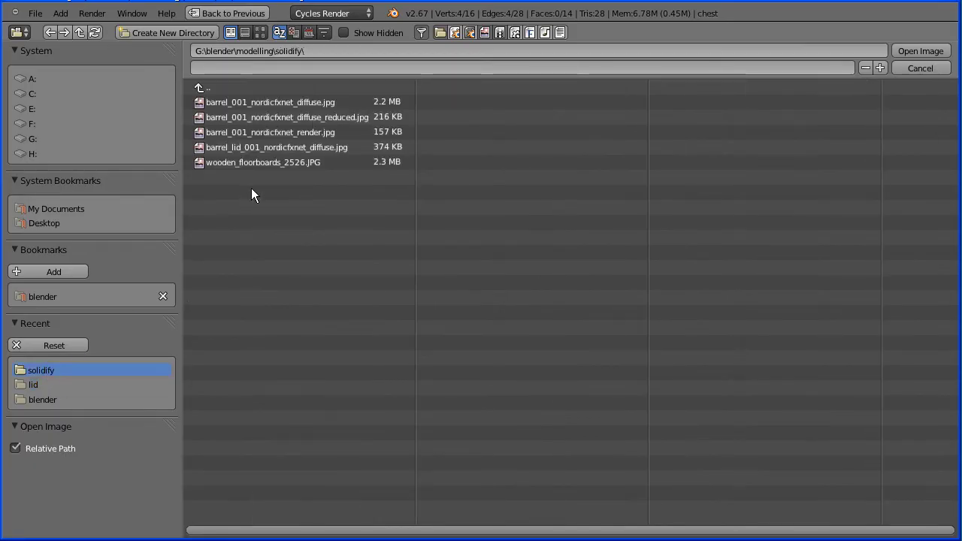
click(282, 162)
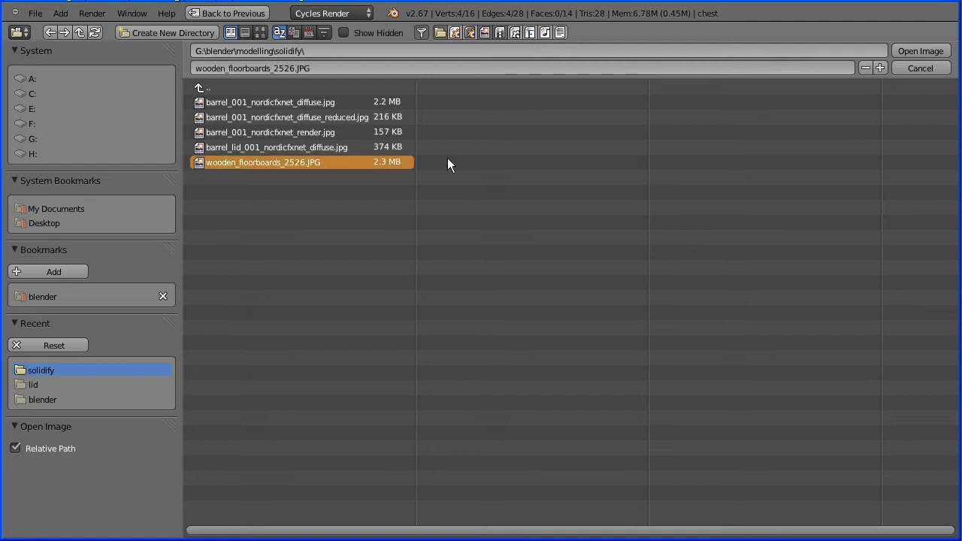
click(919, 51)
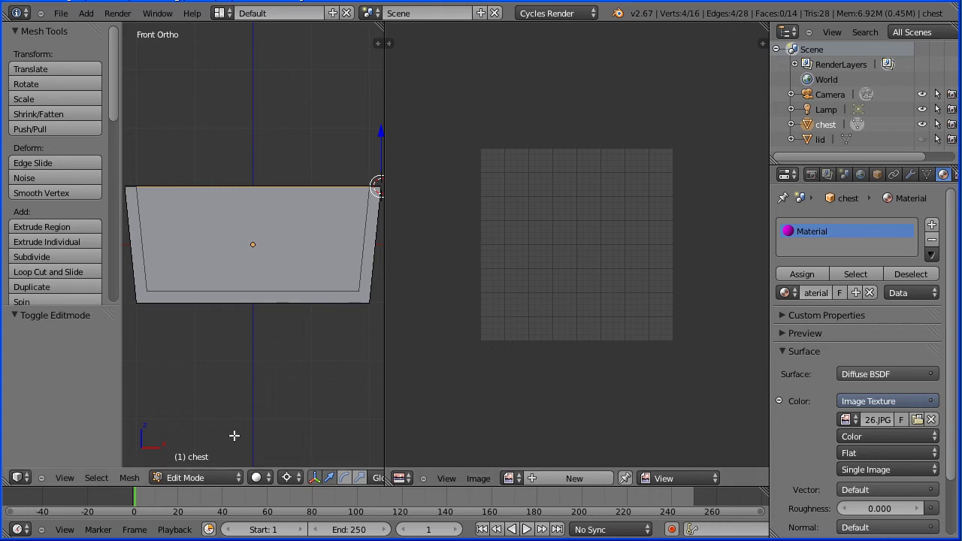
Select the whole chest mesh and display the floorboards image in the UV/Image Editor.
key(a)
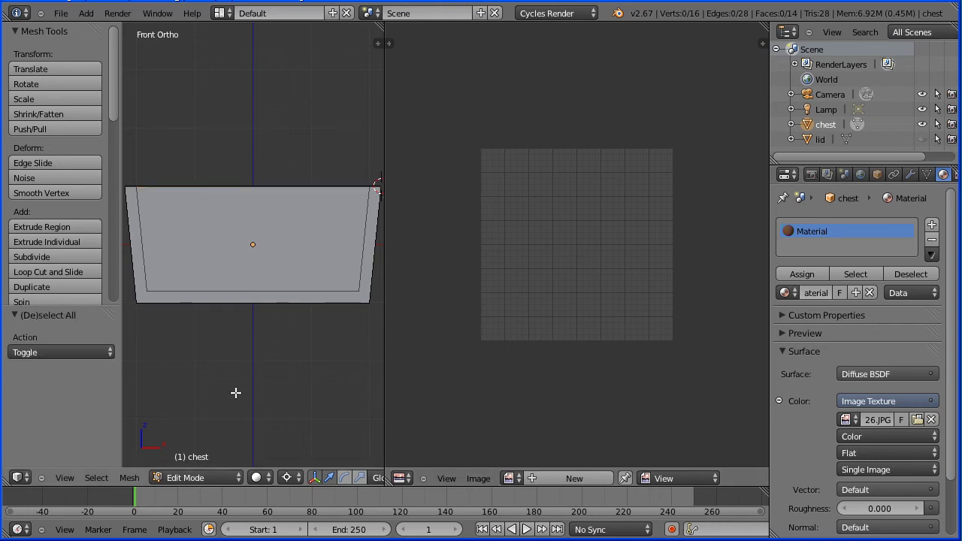
click(513, 479)
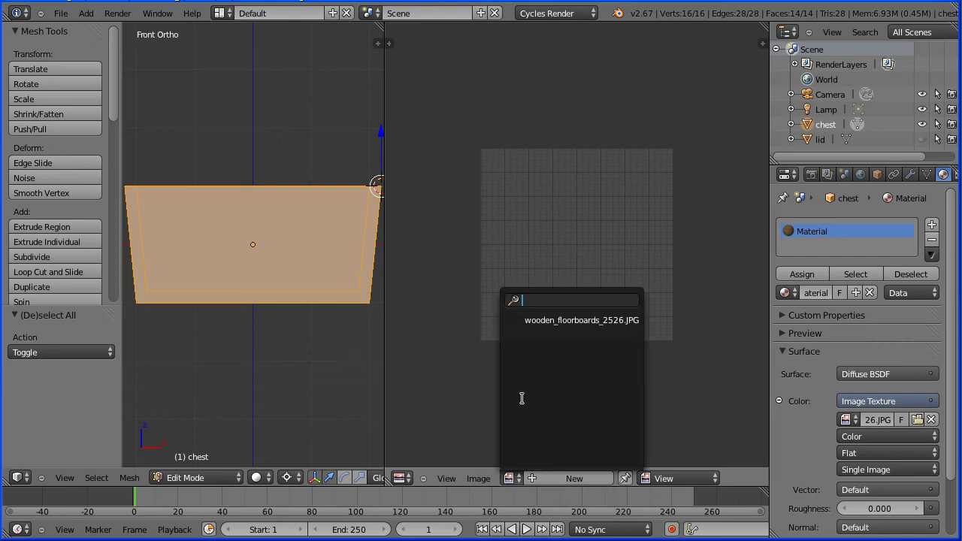
click(584, 320)
scroll(564, 296, down, 3)
scroll(560, 294, down, 1)
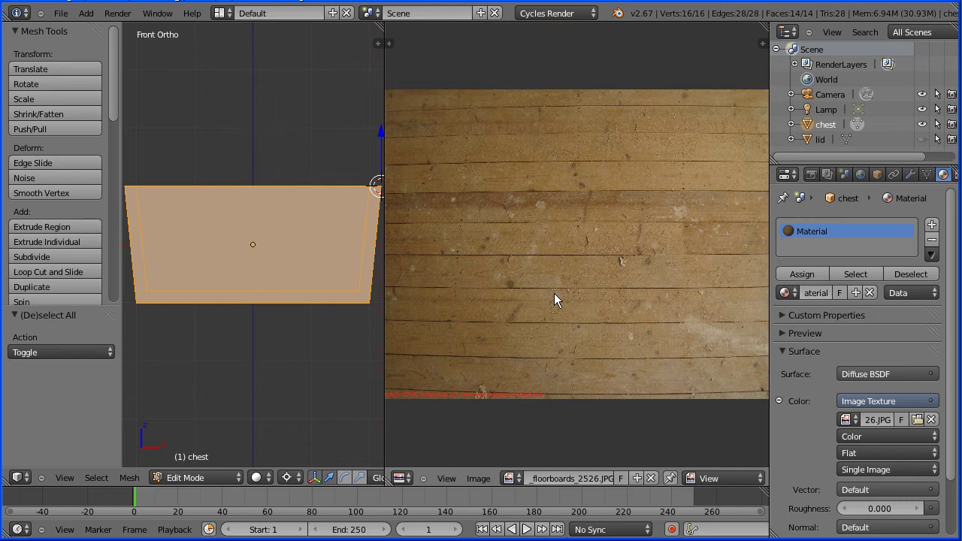
scroll(554, 293, down, 2)
Smart UV Project the chest mesh with default settings (angle limit 66.00).
key(Tab)
key(Tab)
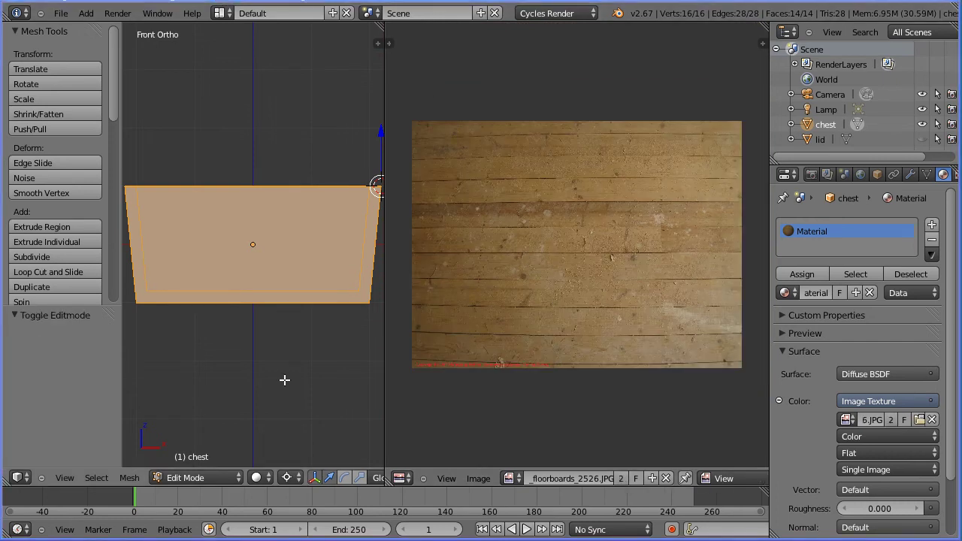
click(129, 479)
mouse_move(142, 365)
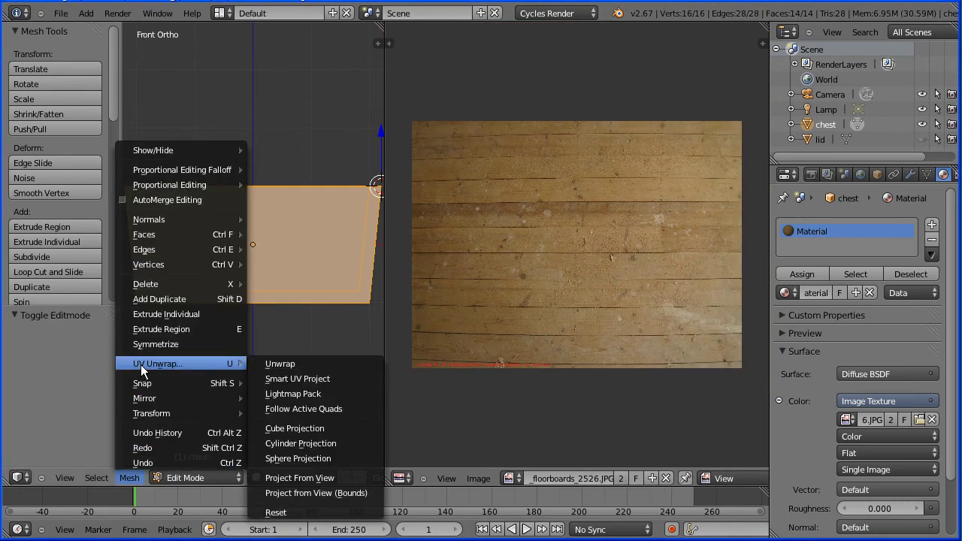
click(358, 380)
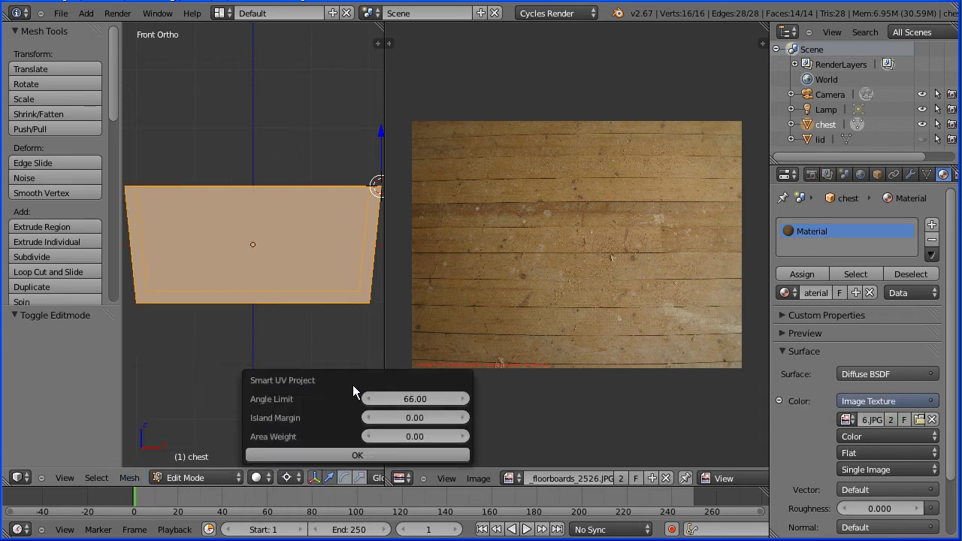
click(397, 456)
click(263, 479)
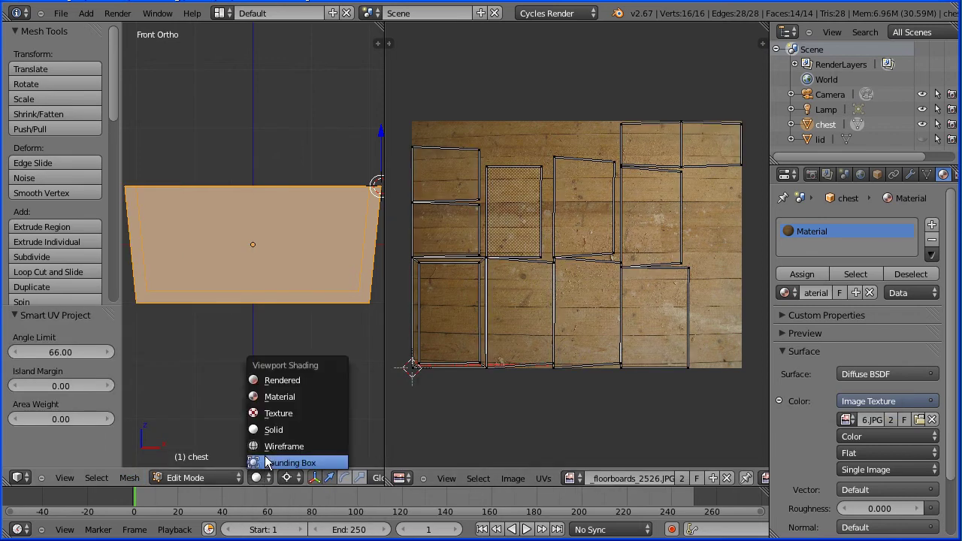
In textured view, rotate all chest UV islands 90° and scale them by 1.31.
click(309, 396)
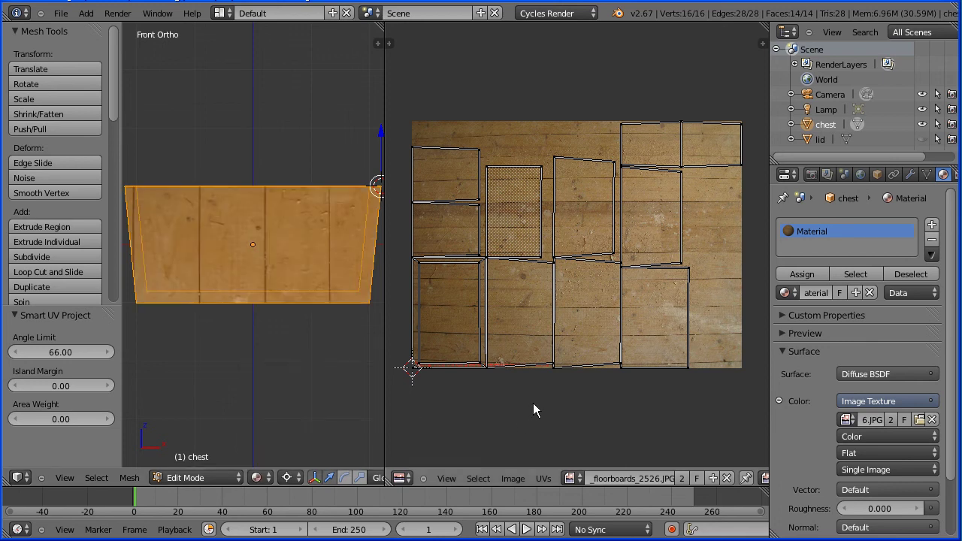
key(a)
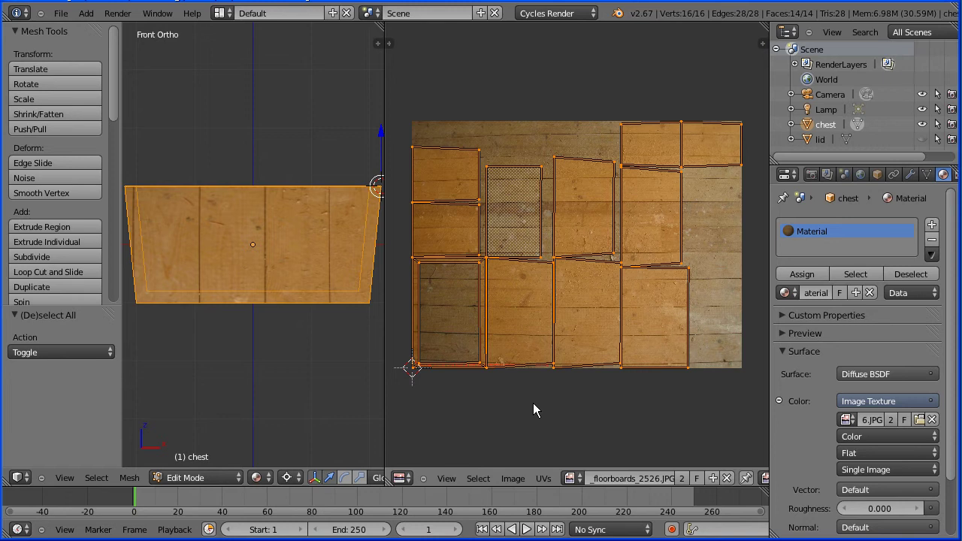
text(r90)
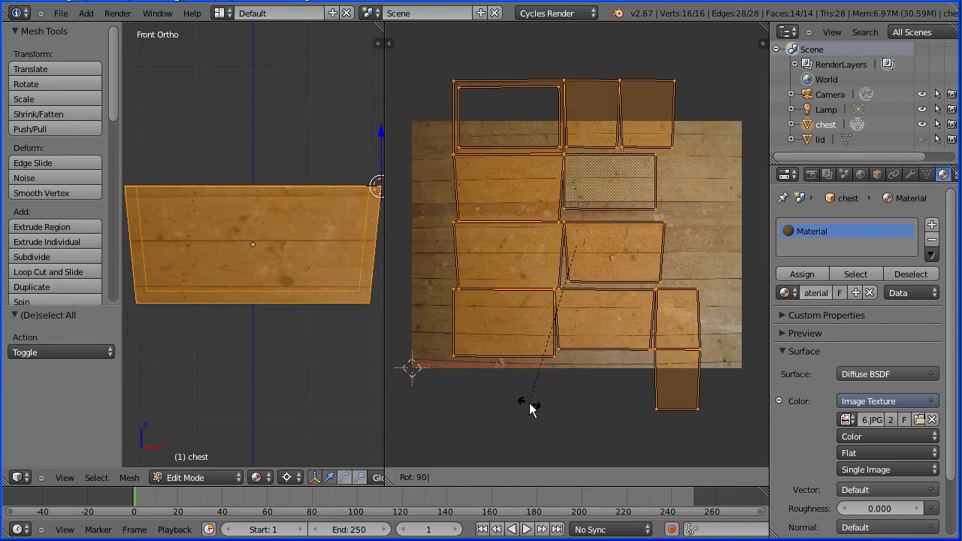
key(Return)
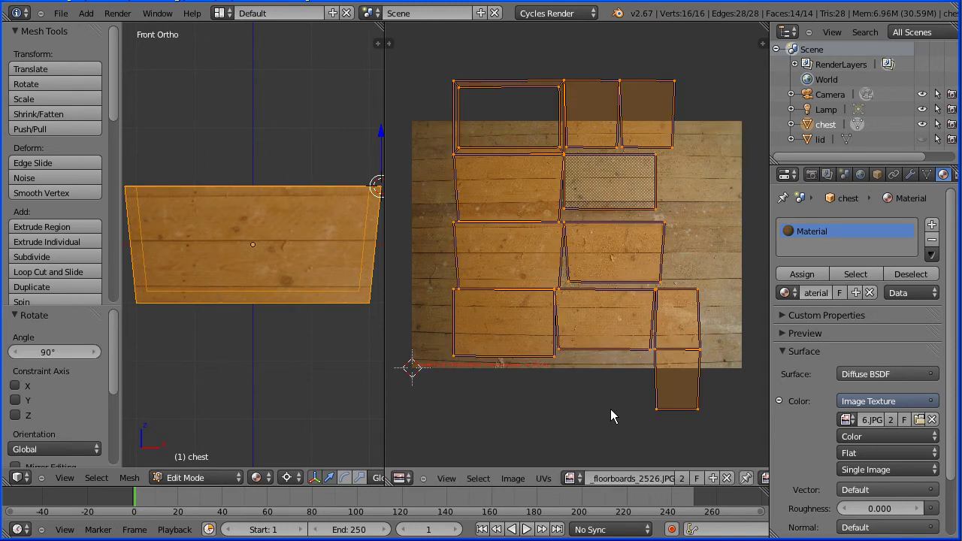
key(s)
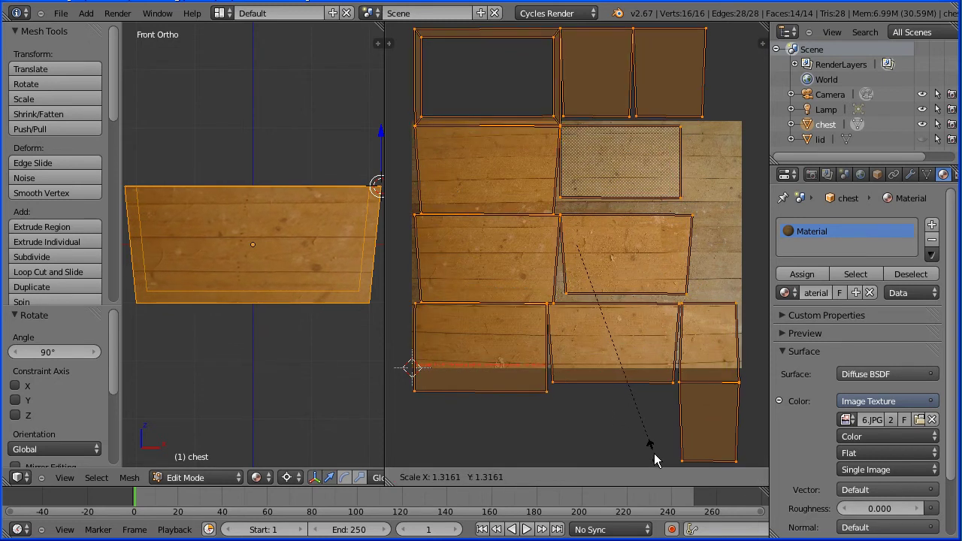
click(651, 459)
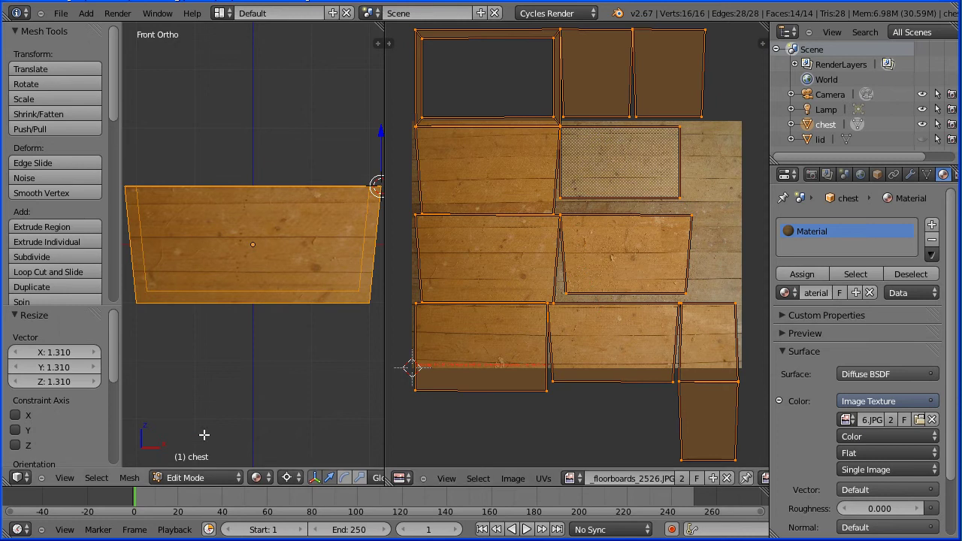
middle_drag(344, 148, 222, 198)
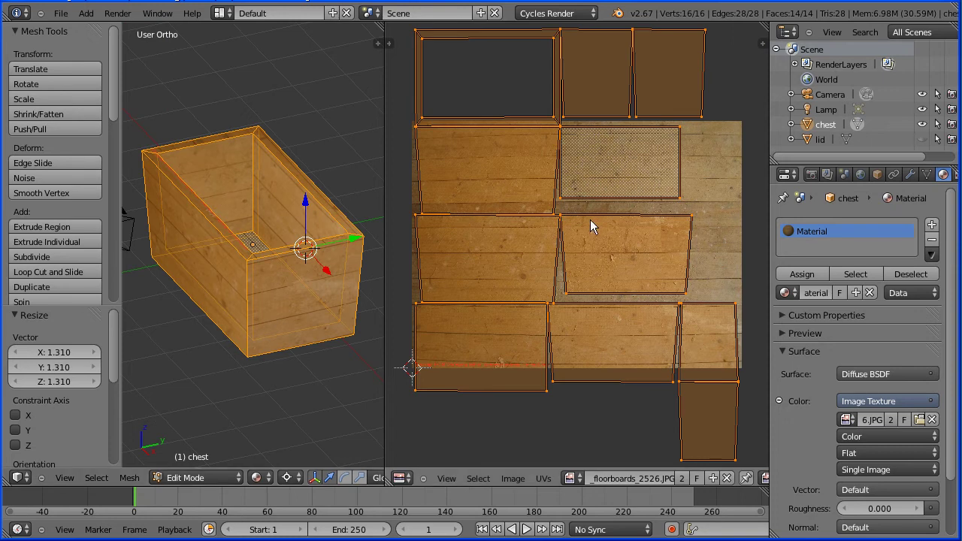
Shift the chest's UV islands slightly along Y.
key(g)
key(y)
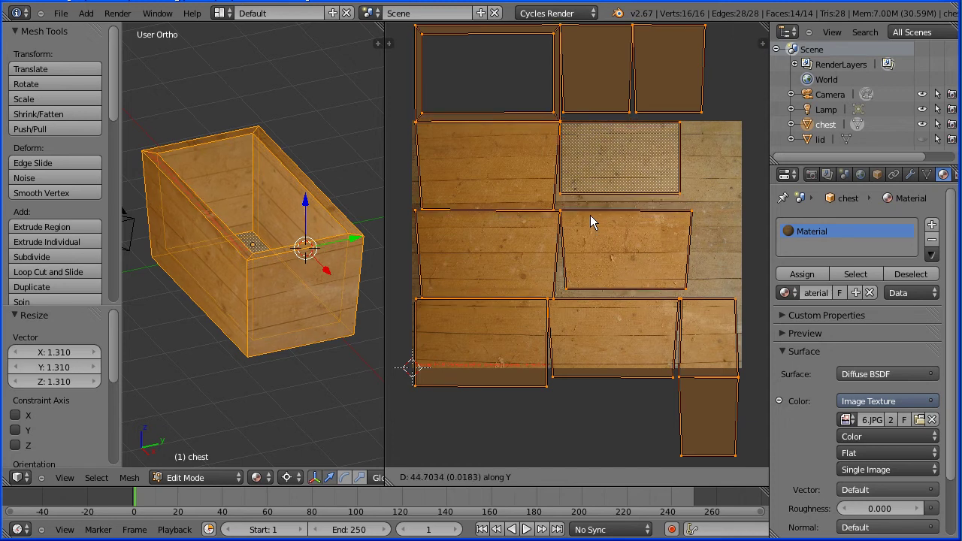
click(590, 224)
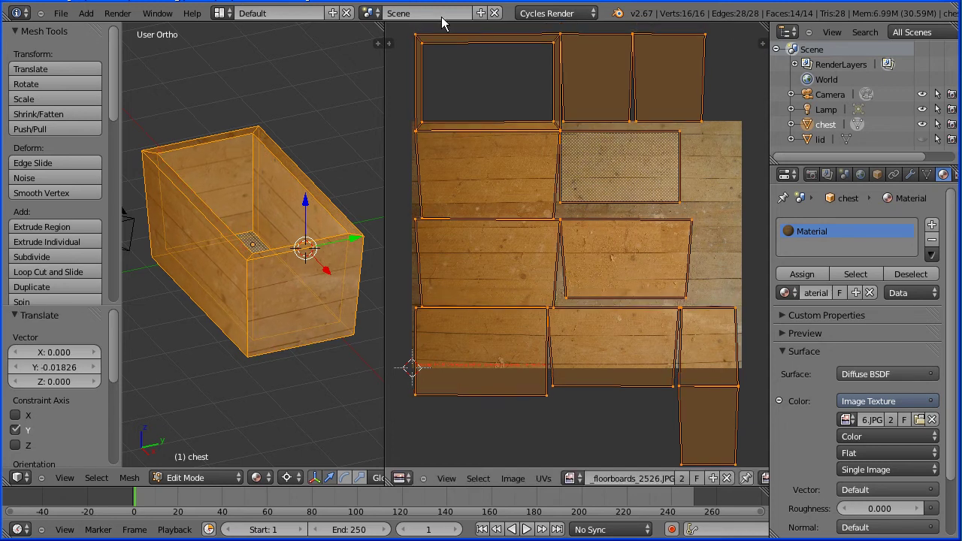
key(Tab)
key(Tab)
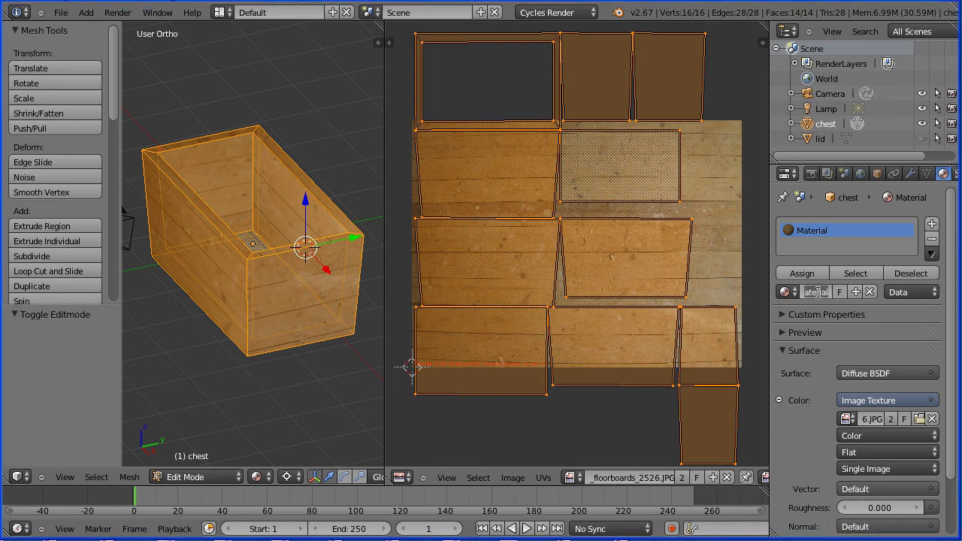
Rename the chest material to 'wood' and assign it to the faces.
text(wood)
key(Return)
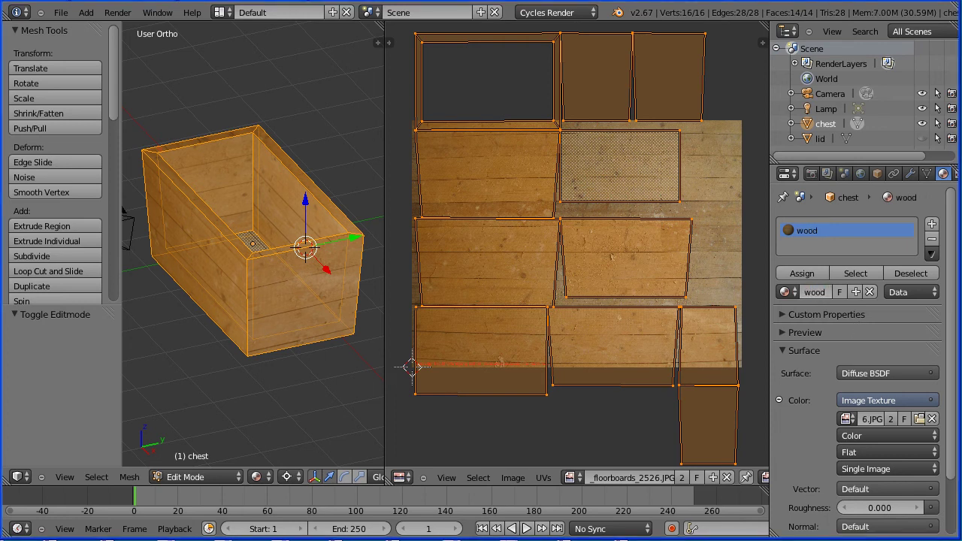
click(821, 278)
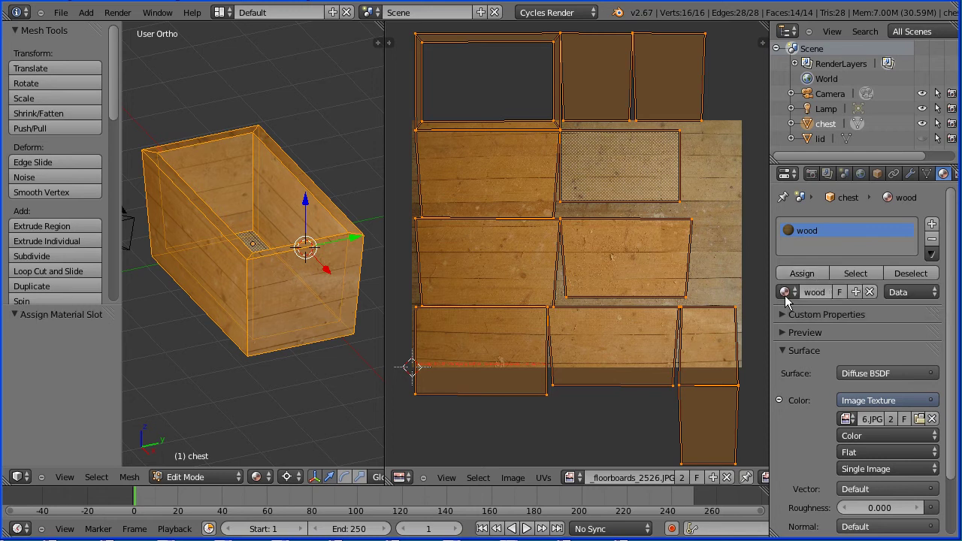
Pack the floorboards image into the .blend file and return to Object Mode.
click(514, 477)
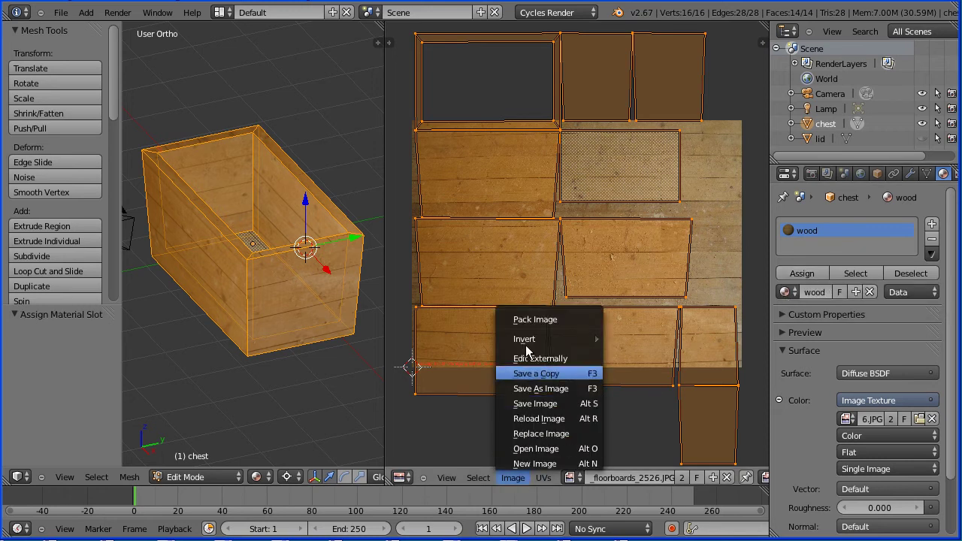
click(575, 322)
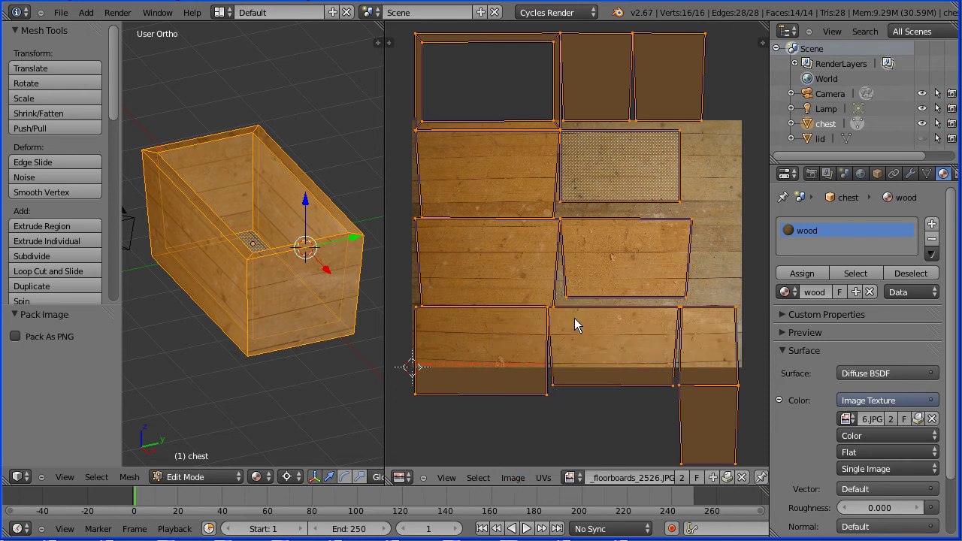
click(211, 477)
click(214, 459)
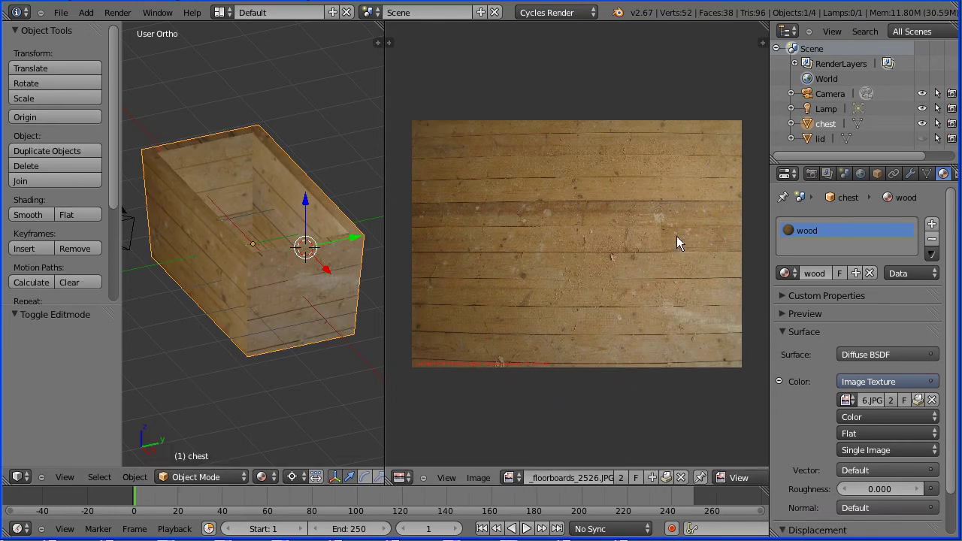
Hide the chest, show and select the lid, and apply the 'wood' material to it.
click(922, 124)
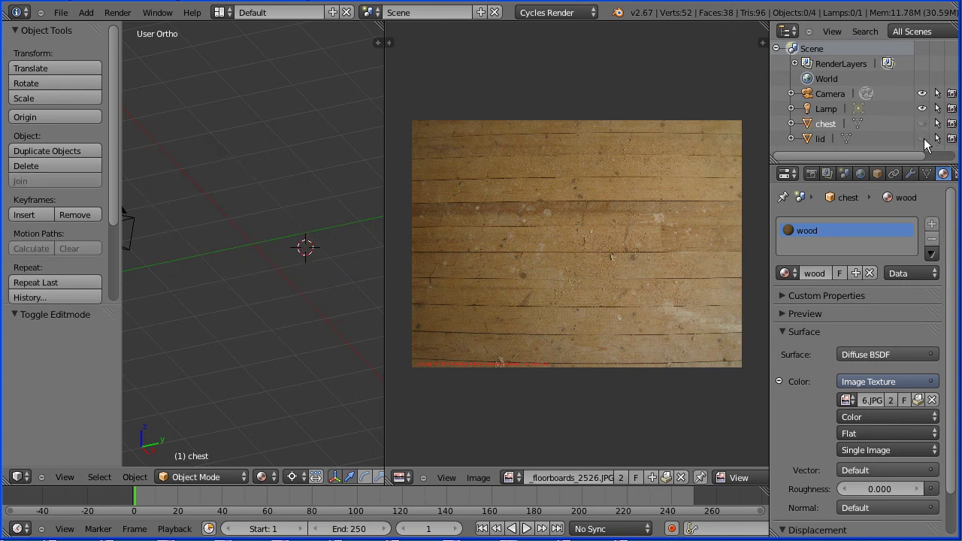
click(923, 140)
right_click(258, 189)
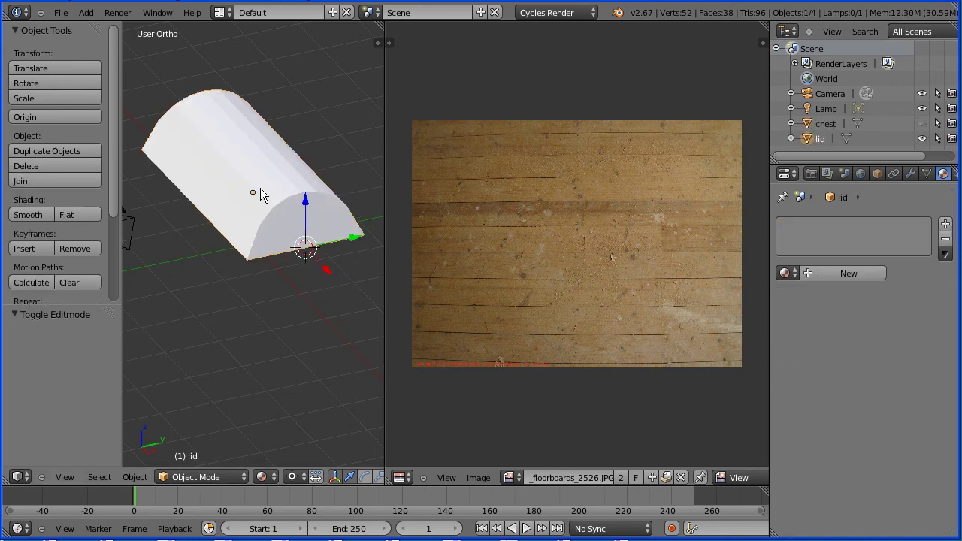
click(785, 273)
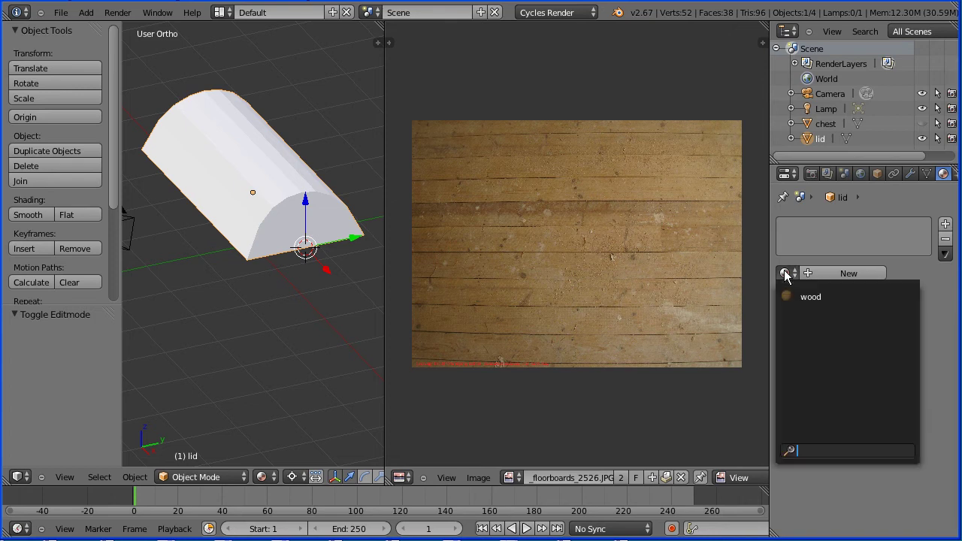
click(848, 297)
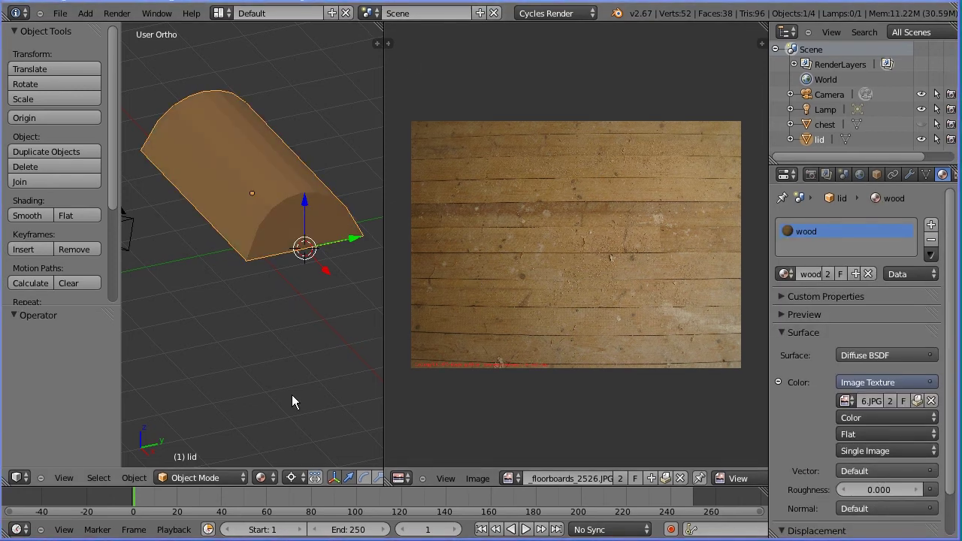
click(219, 479)
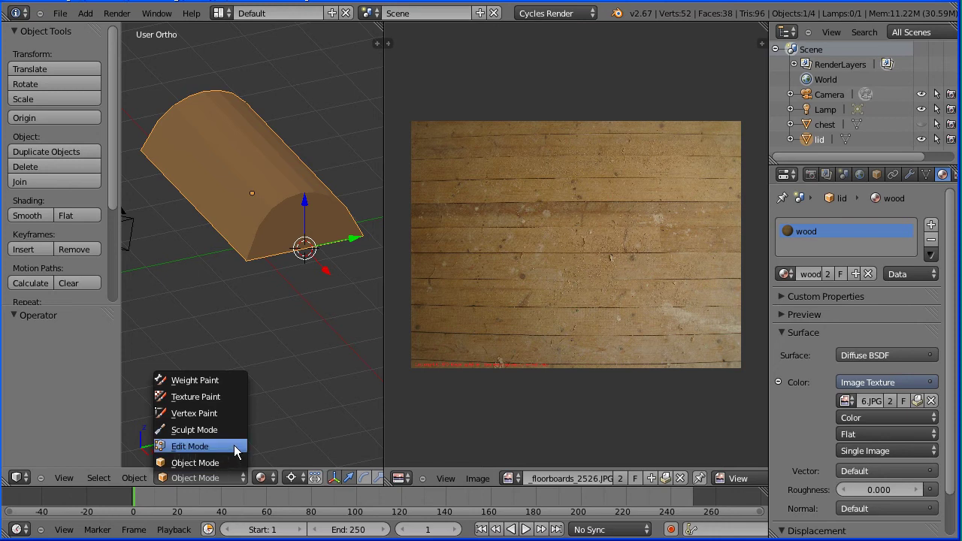
Enter Edit Mode on the lid and Smart UV Project the entire mesh.
click(235, 449)
key(a)
key(a)
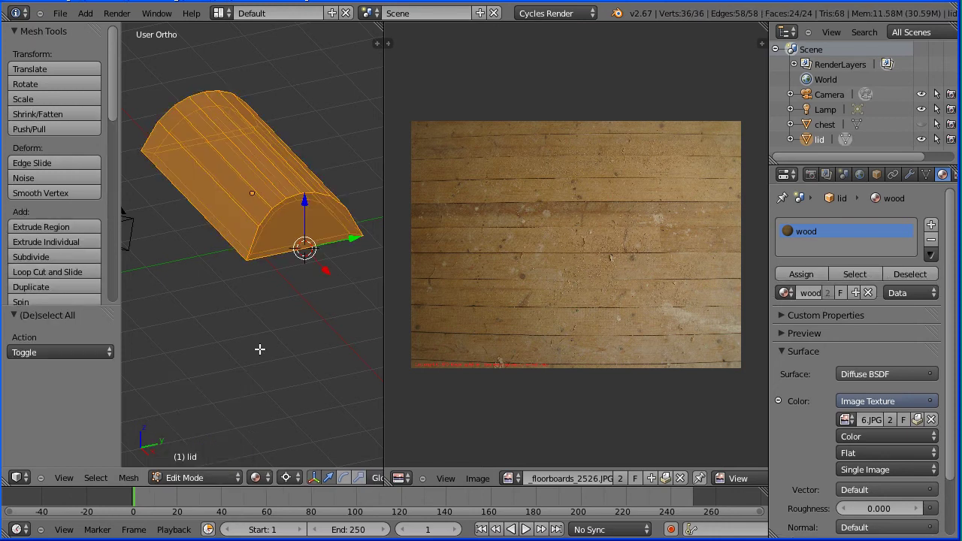
click(131, 481)
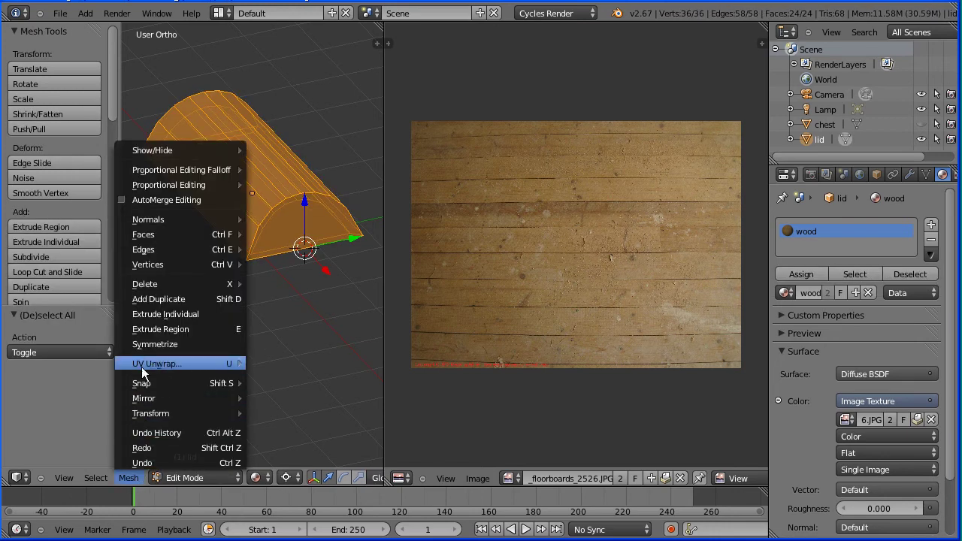
mouse_move(145, 367)
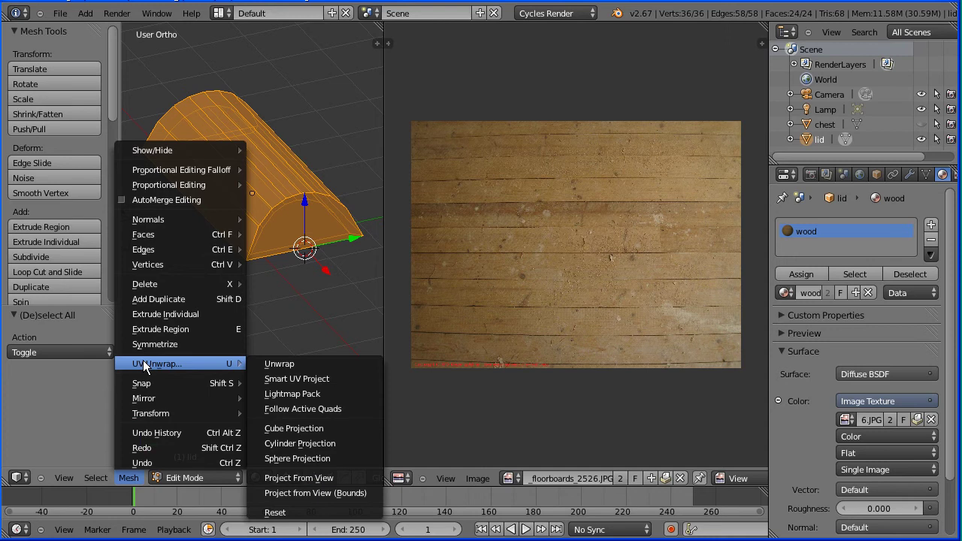
click(350, 383)
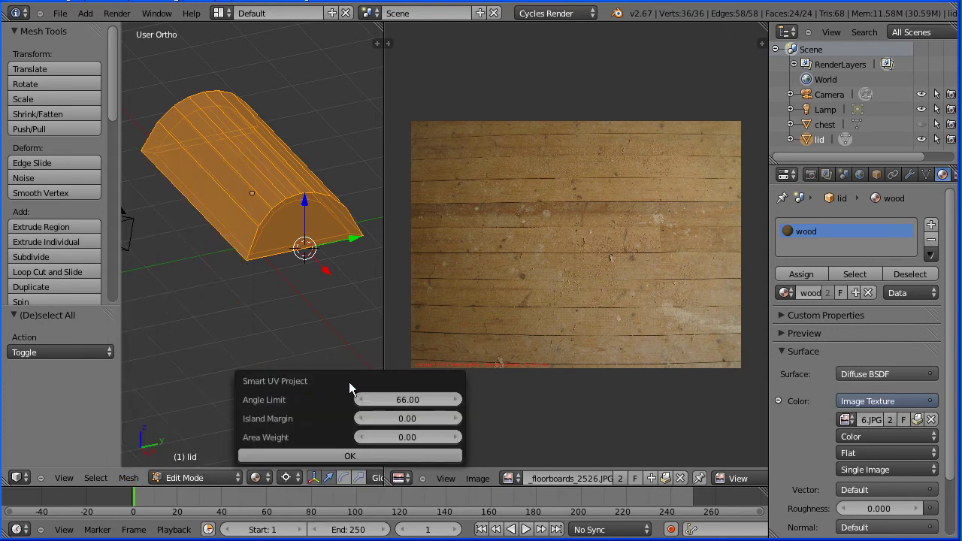
click(442, 456)
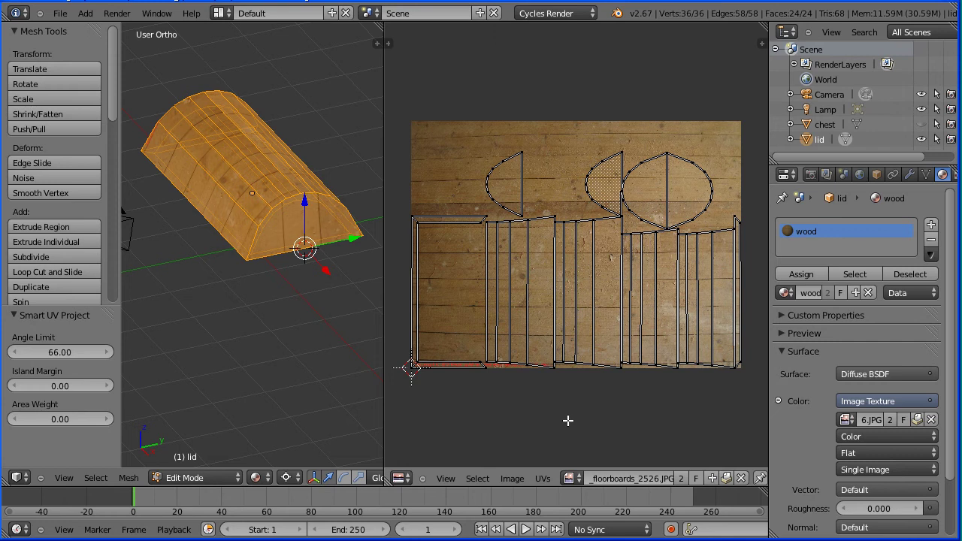
Rotate the lid's UVs 90°, scale by 1.471, shift along Y, and assign the wood material.
key(a)
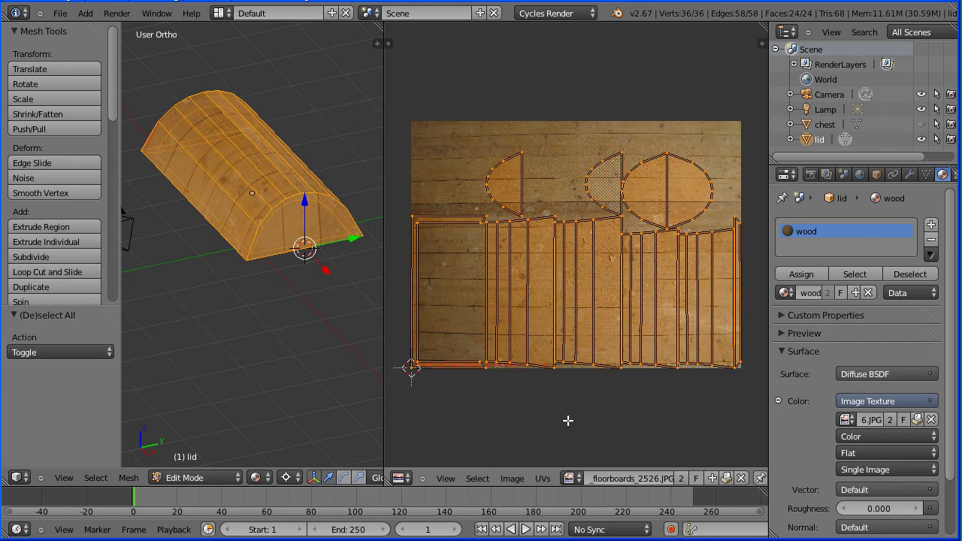
text(r90)
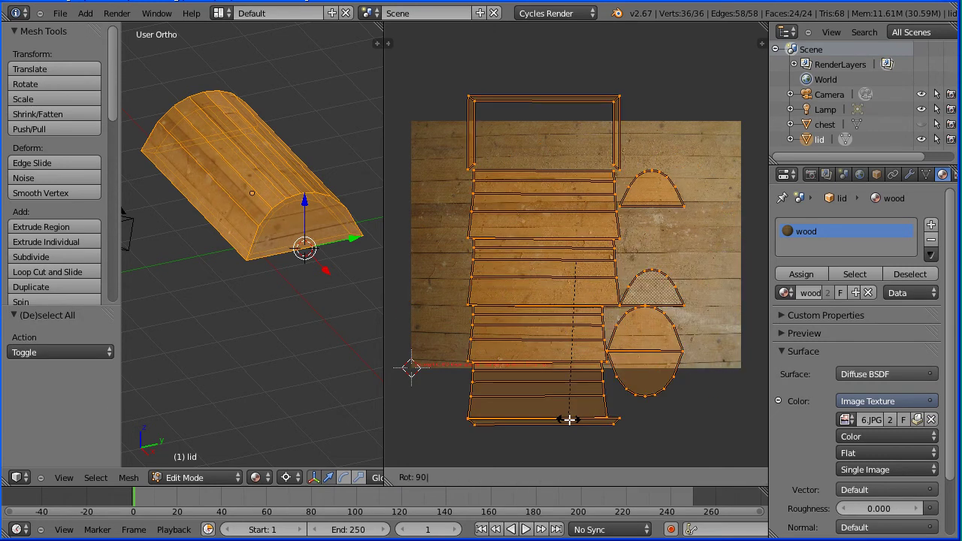
key(Return)
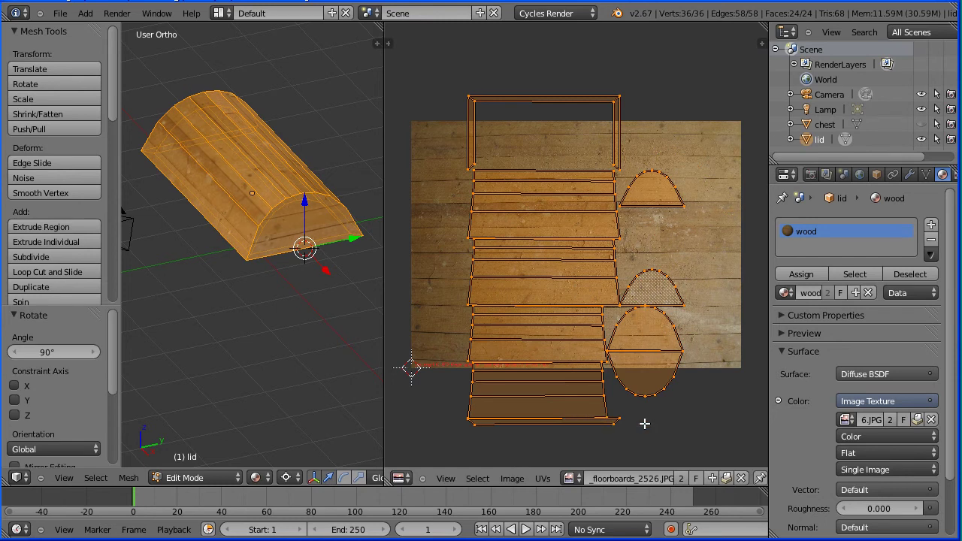
key(s)
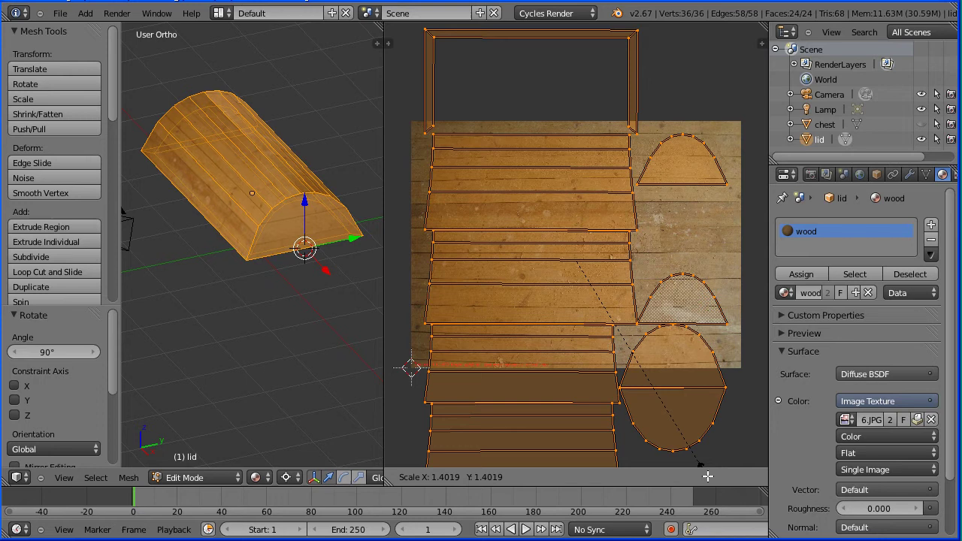
click(713, 484)
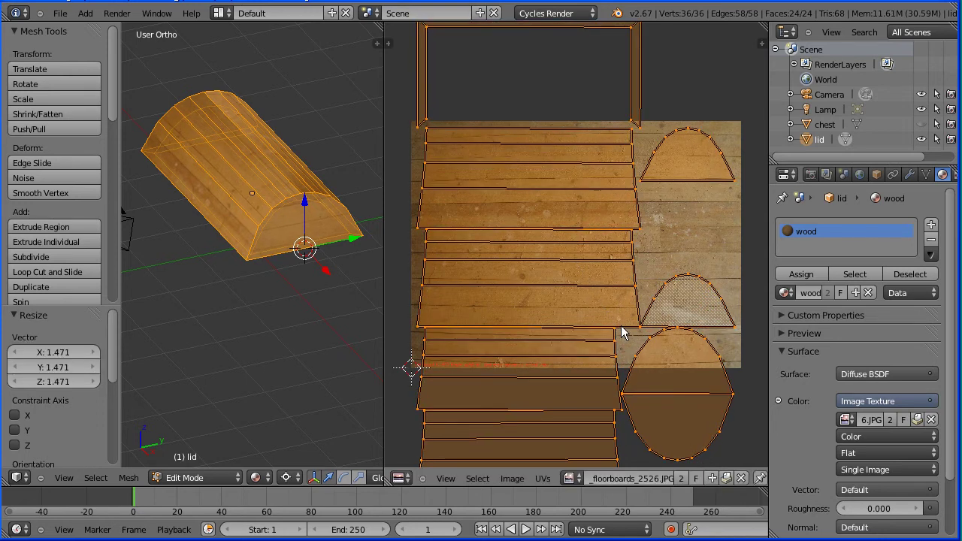
key(g)
key(y)
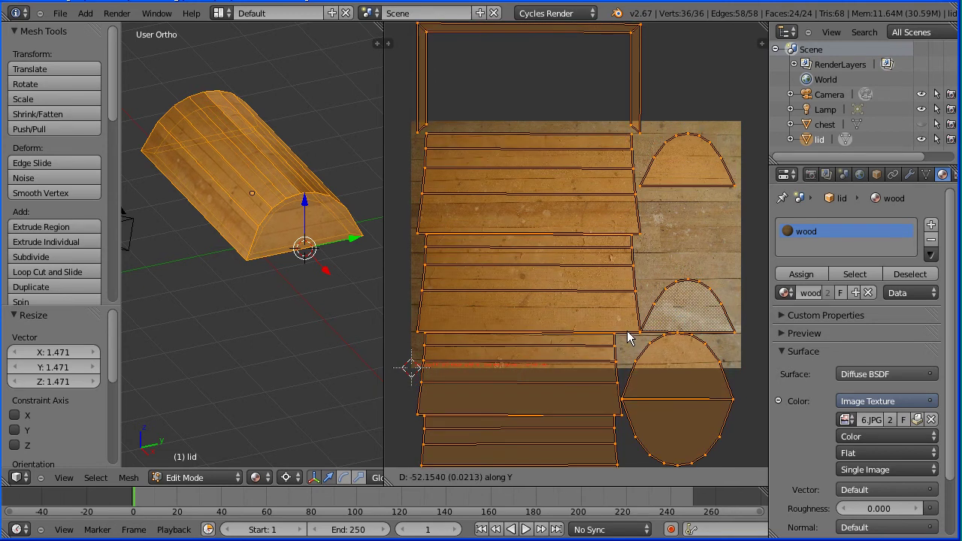
click(628, 337)
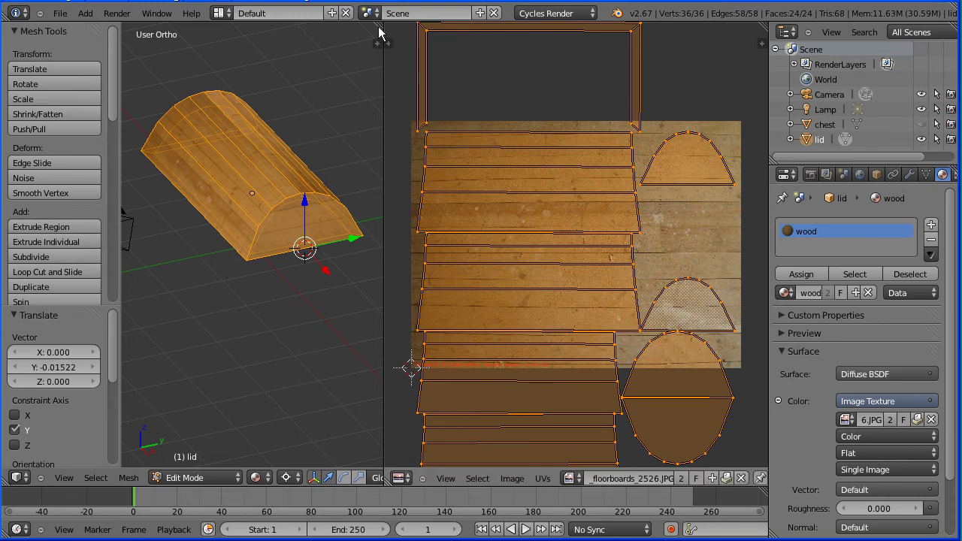
key(Tab)
key(Tab)
click(802, 274)
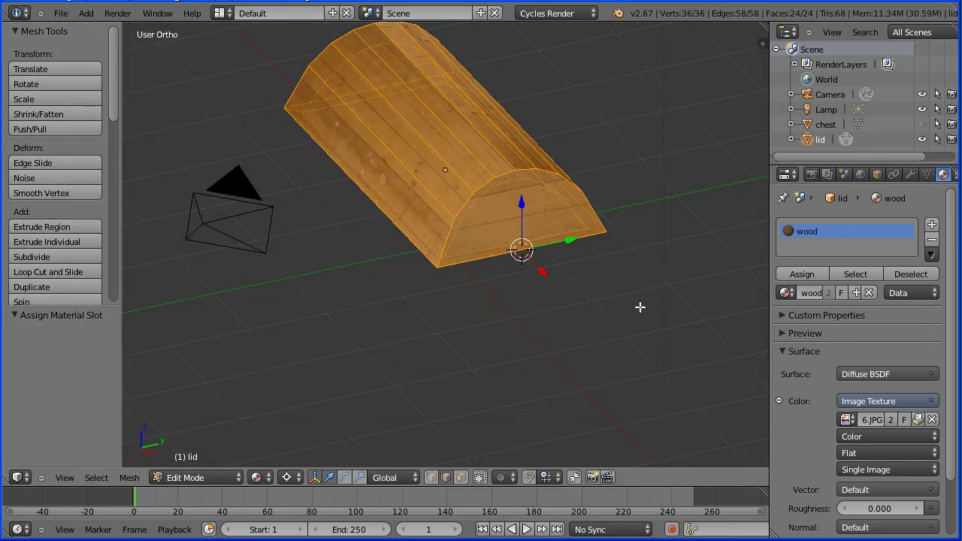
Snap the 3D cursor to the lid's bottom front edge as the hinge, then return to Object Mode.
middle_drag(619, 342, 659, 223)
right_click(544, 202)
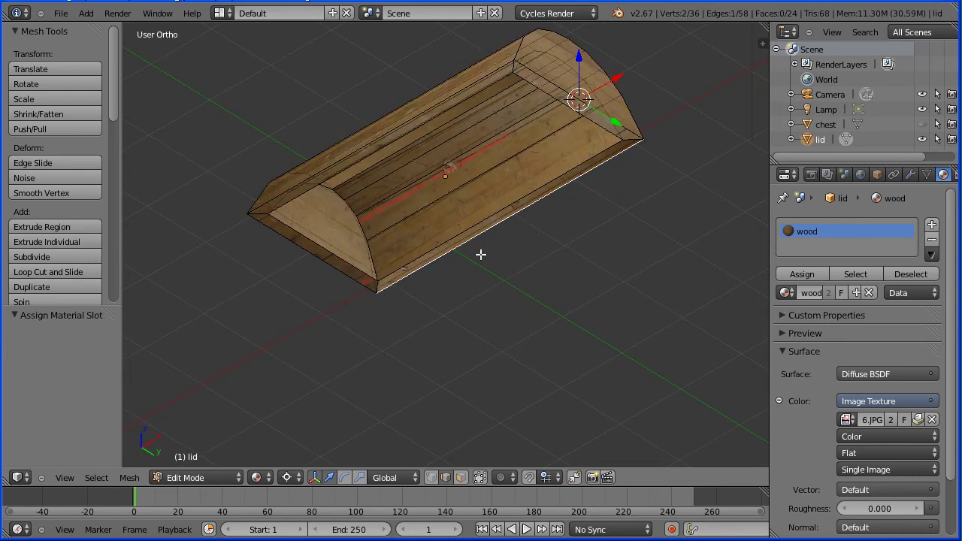
click(133, 483)
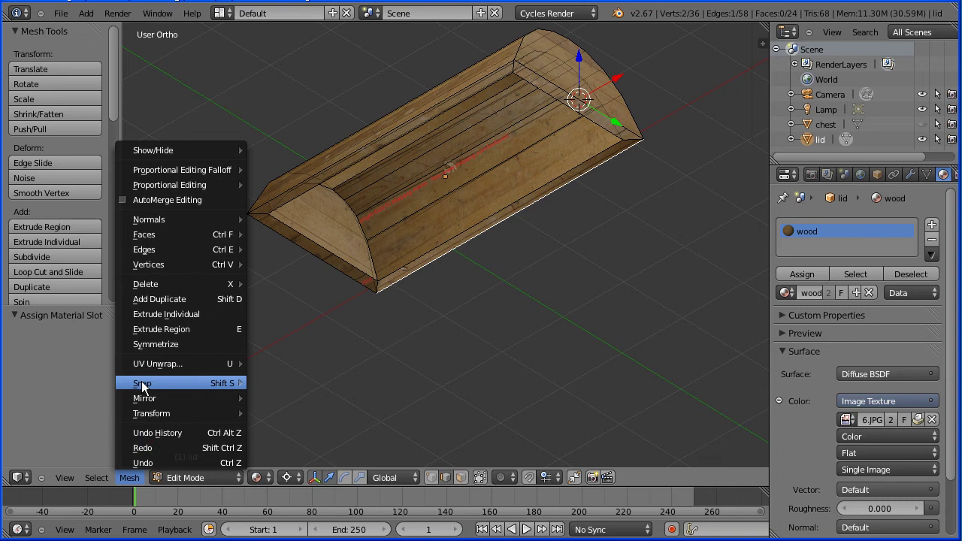
mouse_move(152, 381)
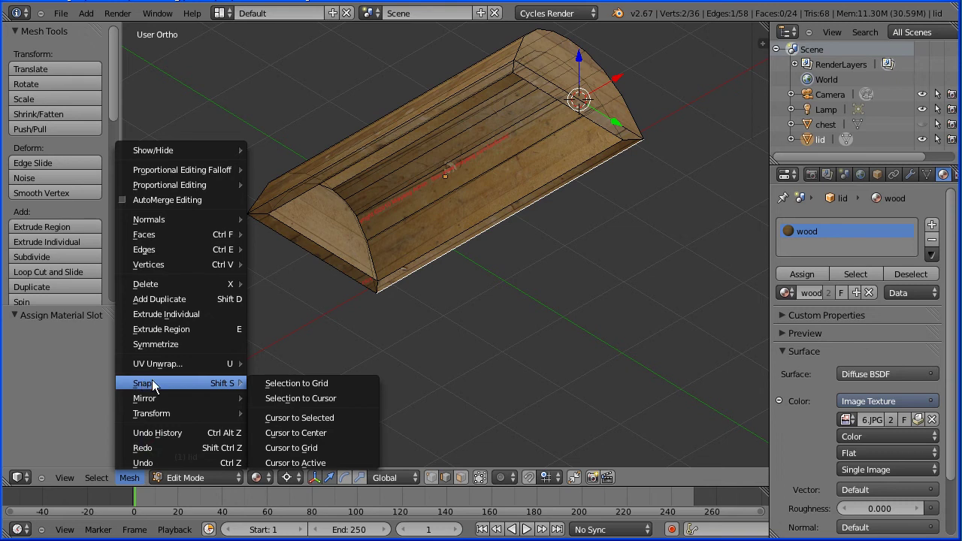
click(356, 425)
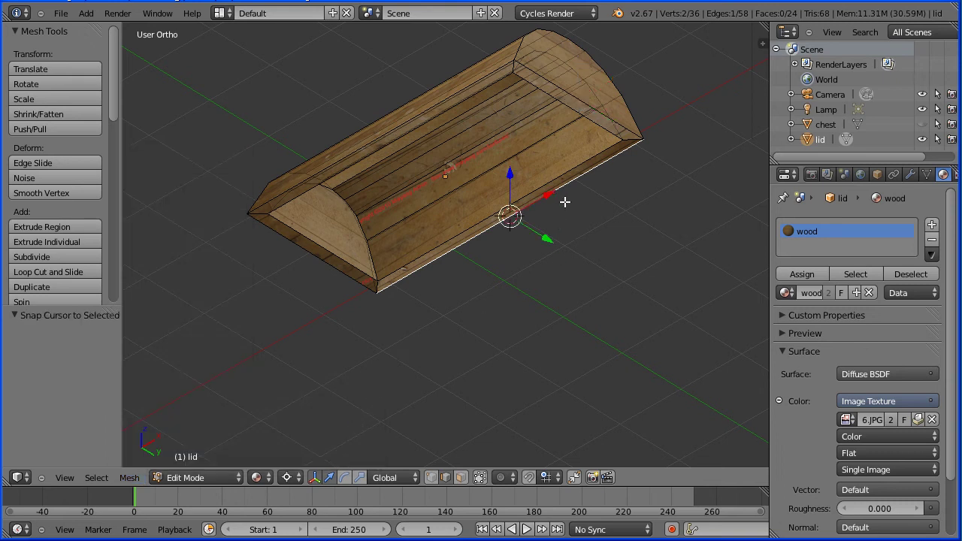
click(216, 477)
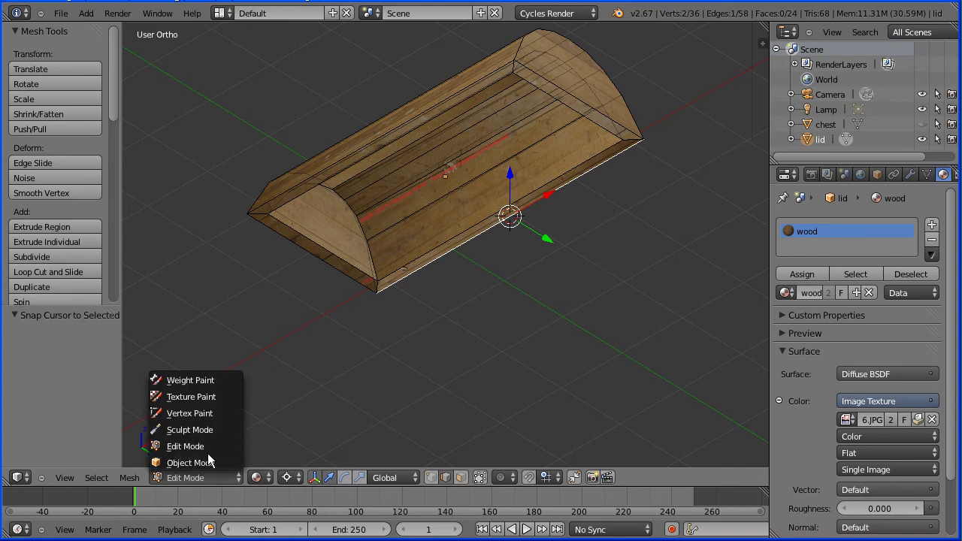
click(214, 462)
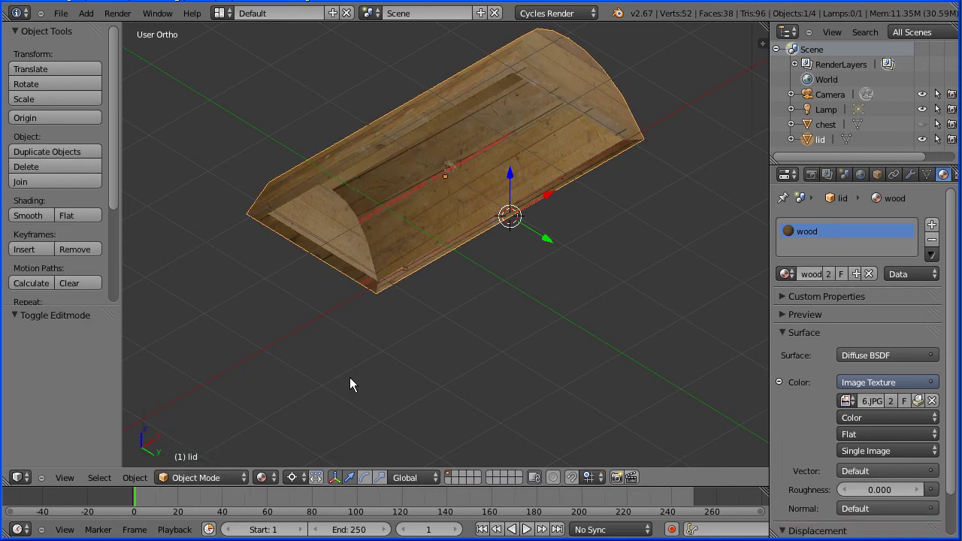
Set the lid's parent to the chest object.
click(876, 174)
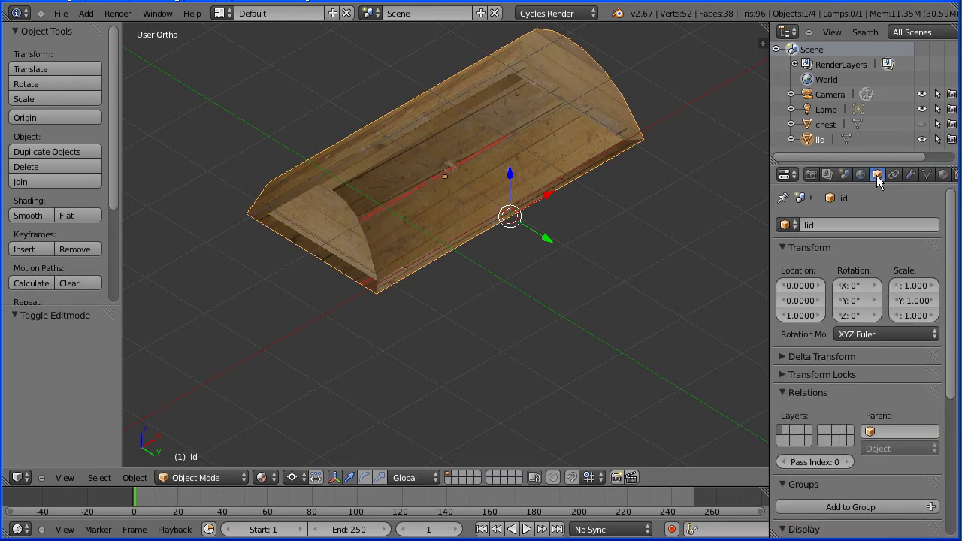
click(900, 429)
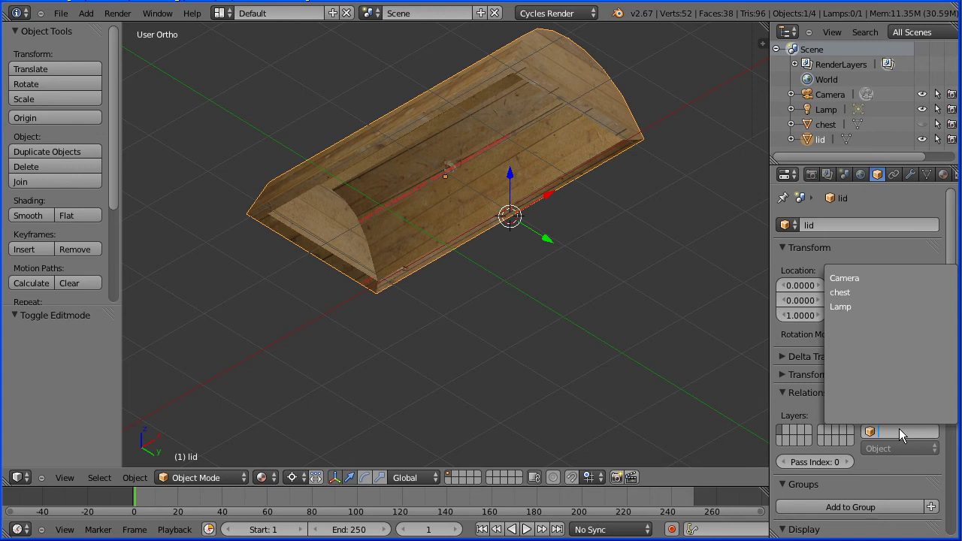
click(873, 292)
Rotate the lid -135° about the X axis to swing it open.
middle_drag(760, 162, 723, 263)
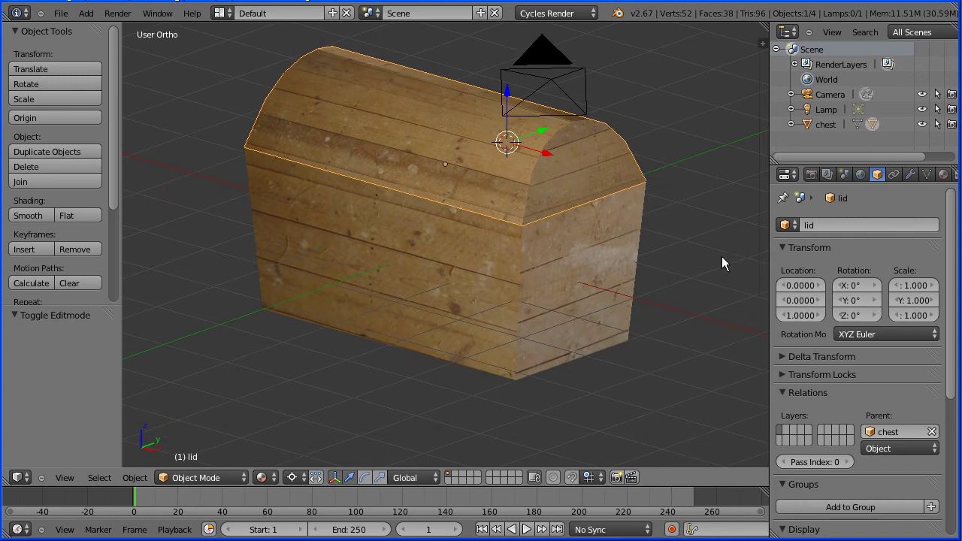
key(r)
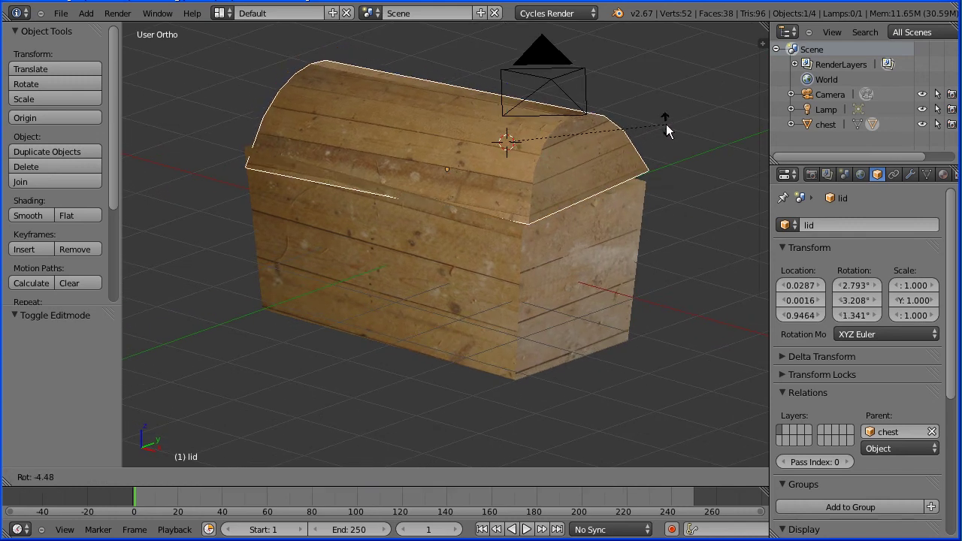
key(x)
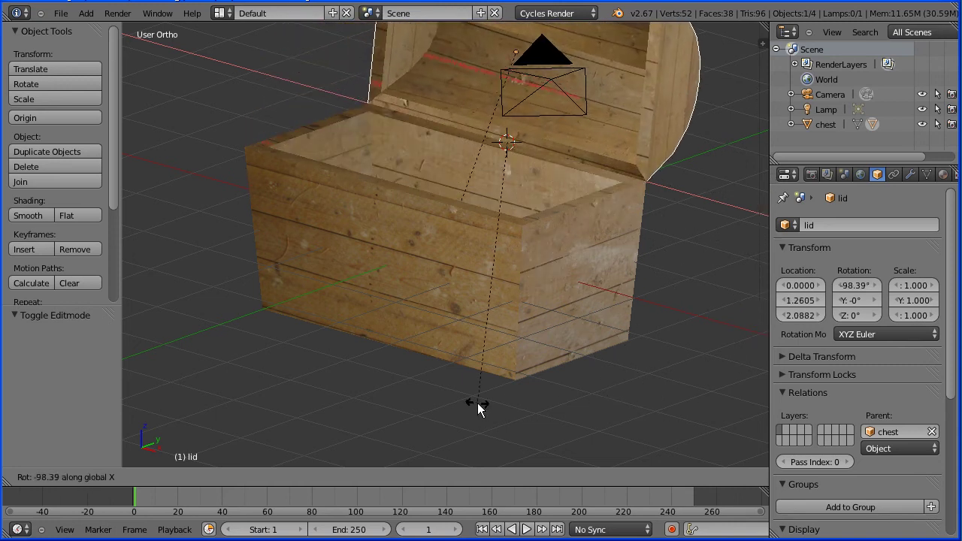
text(-135)
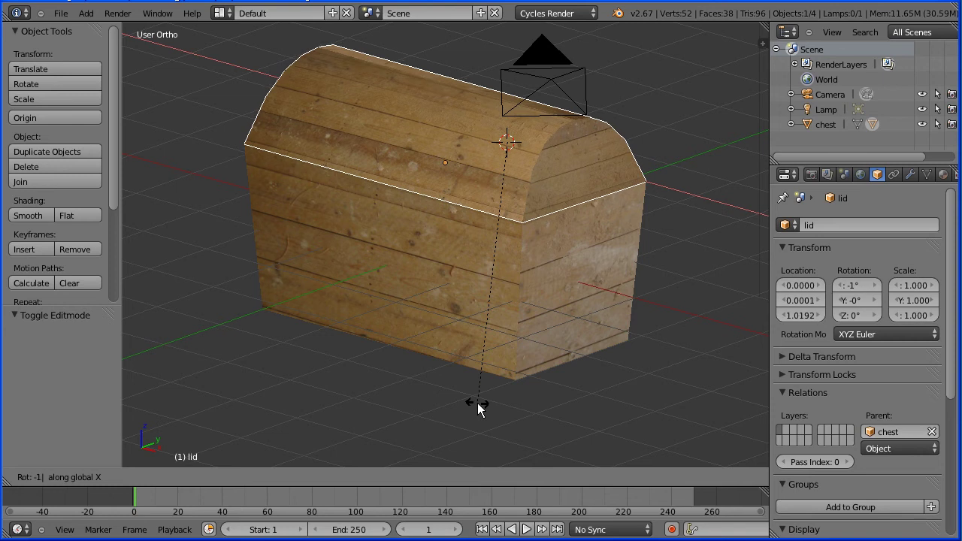
key(Return)
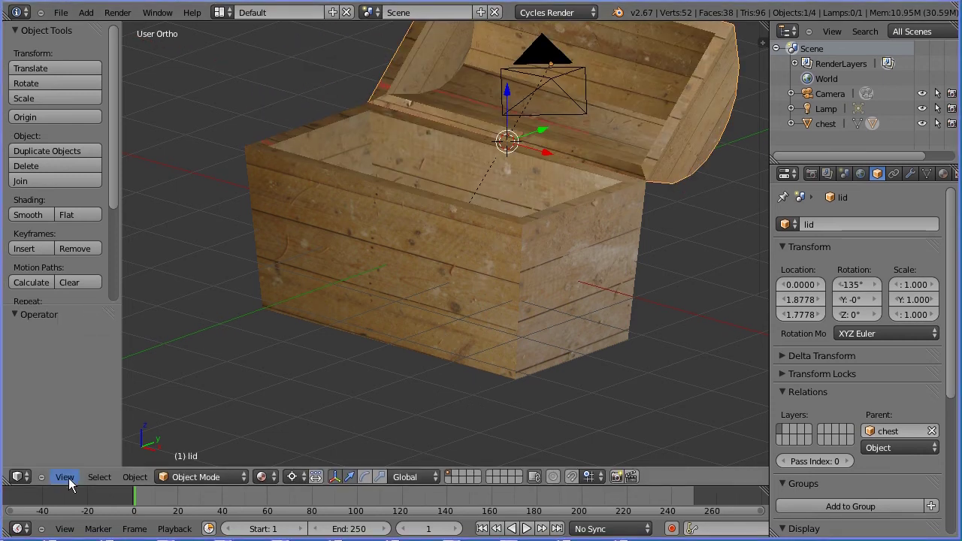
Switch the viewport to perspective and move the chest along Y to check the lid follows.
click(66, 477)
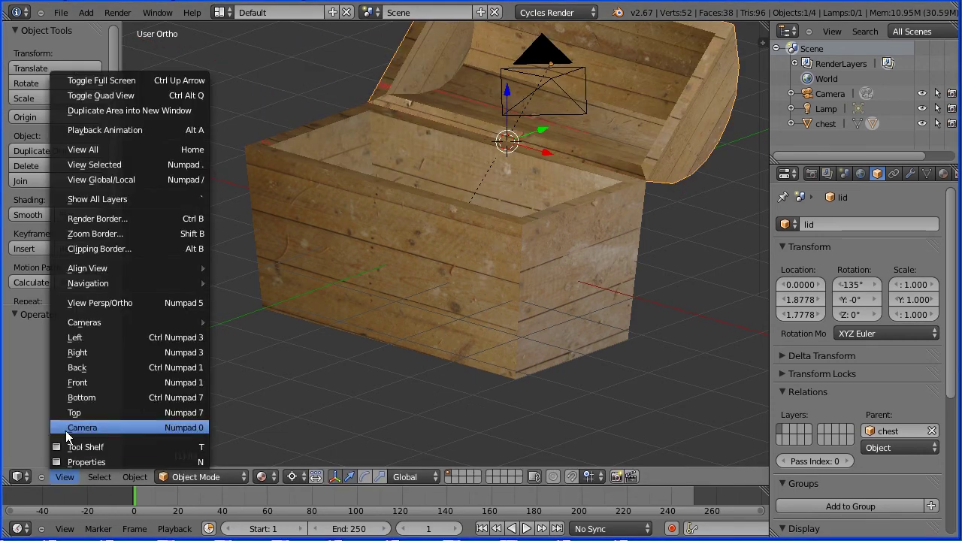
click(158, 304)
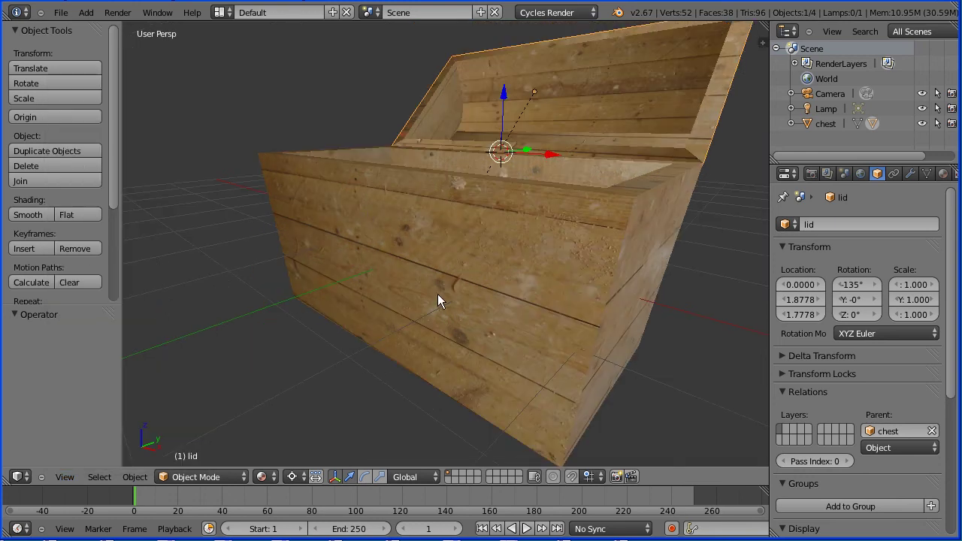
scroll(437, 300, down, 4)
right_click(445, 251)
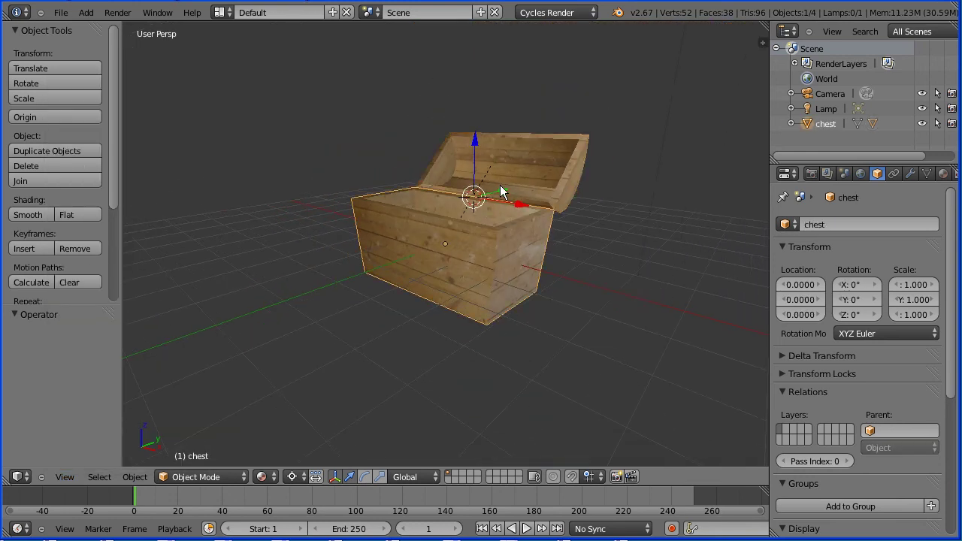
drag(503, 193, 342, 258)
Set the rotation pivot to 3D Cursor and clear the chest's location with Alt+G.
click(298, 477)
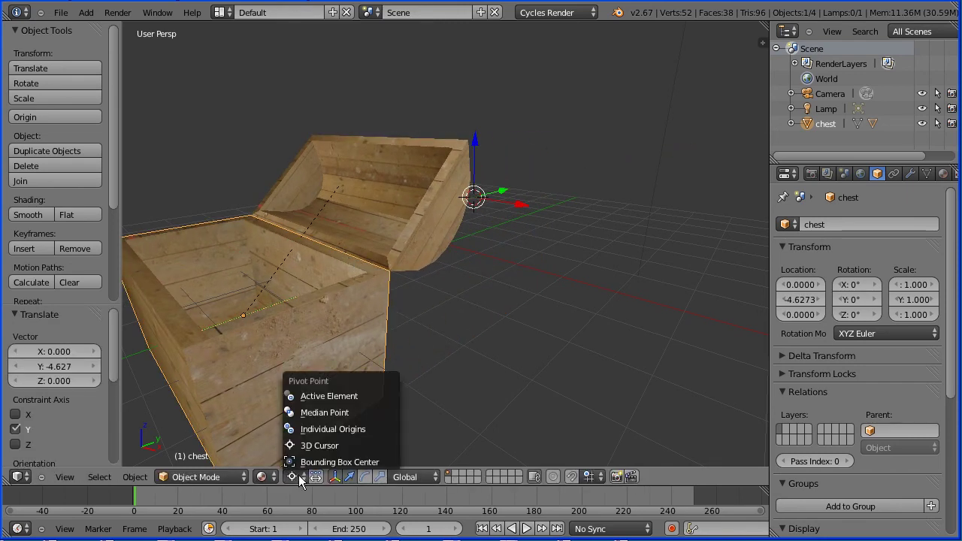
click(346, 445)
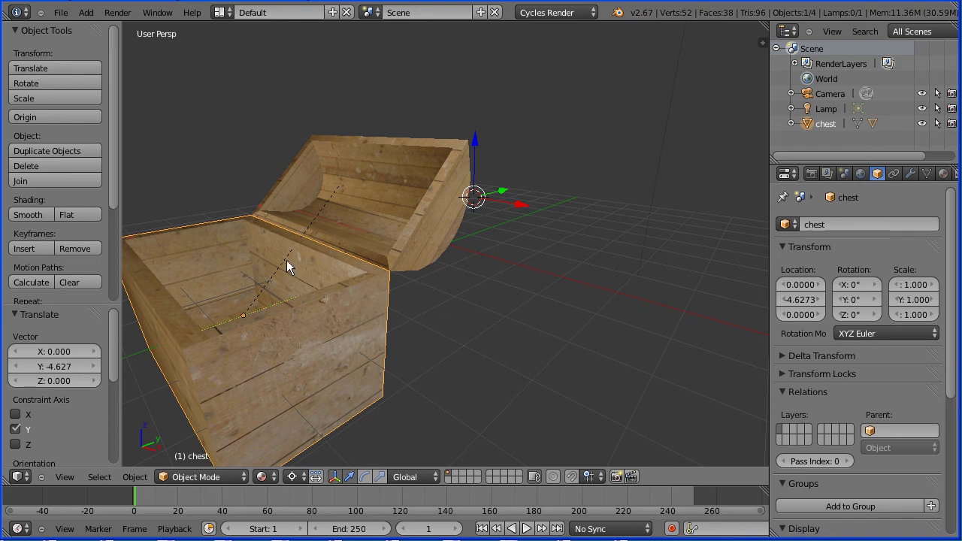
key(alt+g)
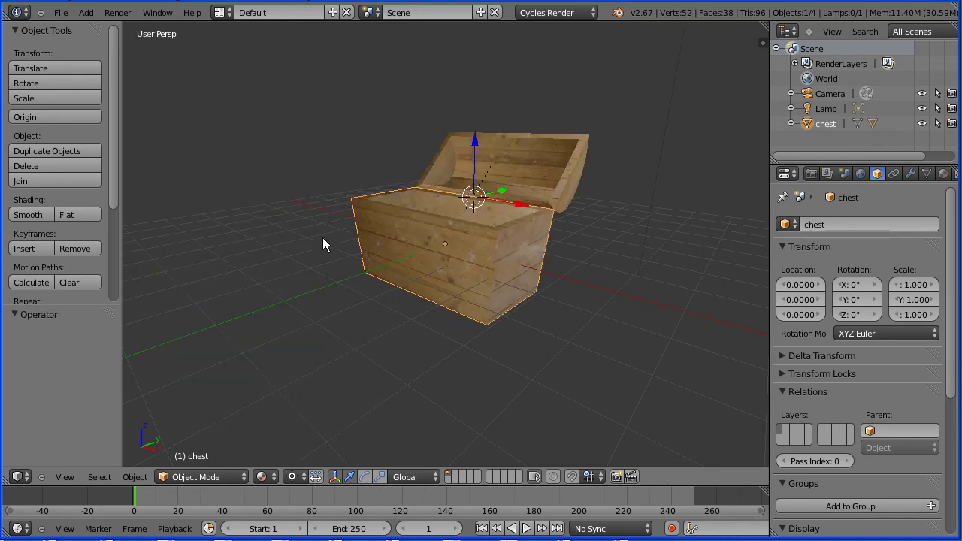
Close the lid by rotating it 135° about X, back to 0°.
right_click(556, 171)
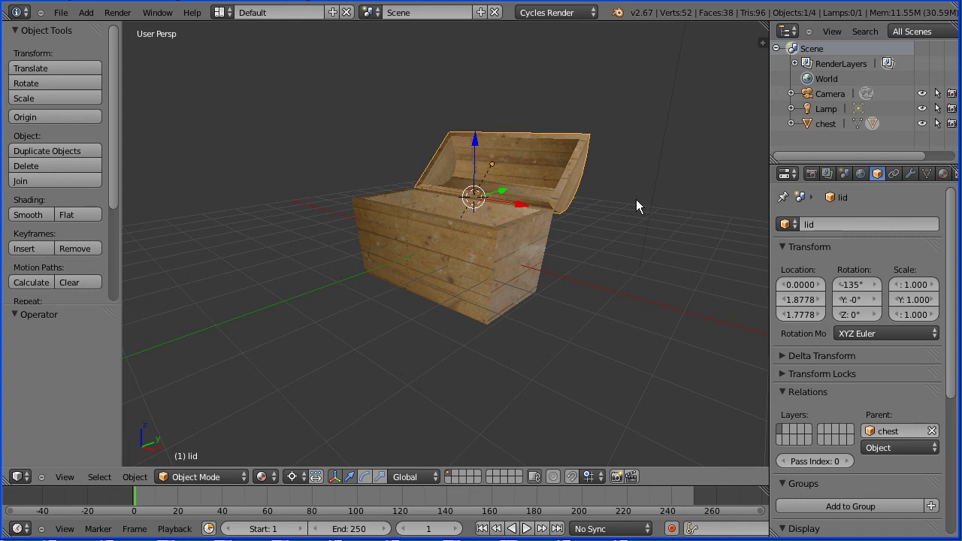
key(r)
key(x)
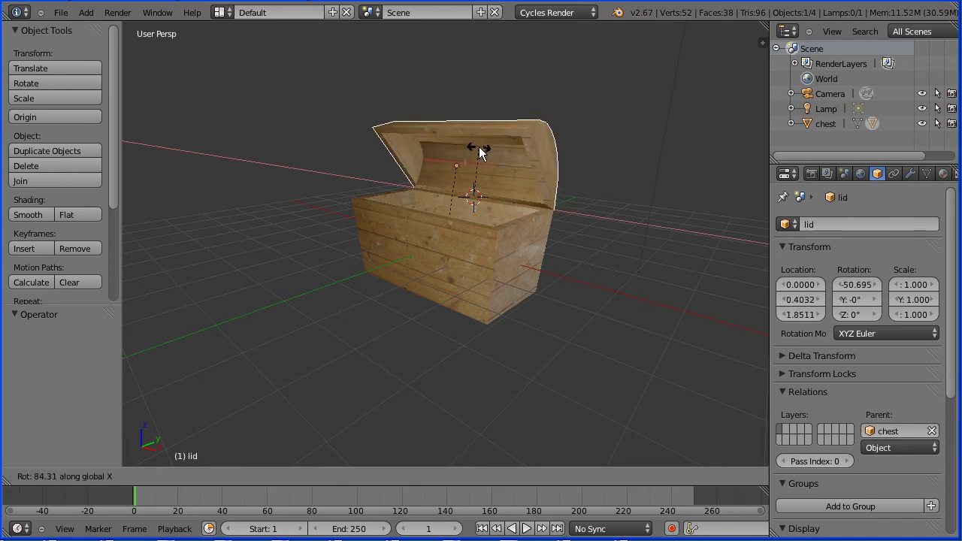
text(135)
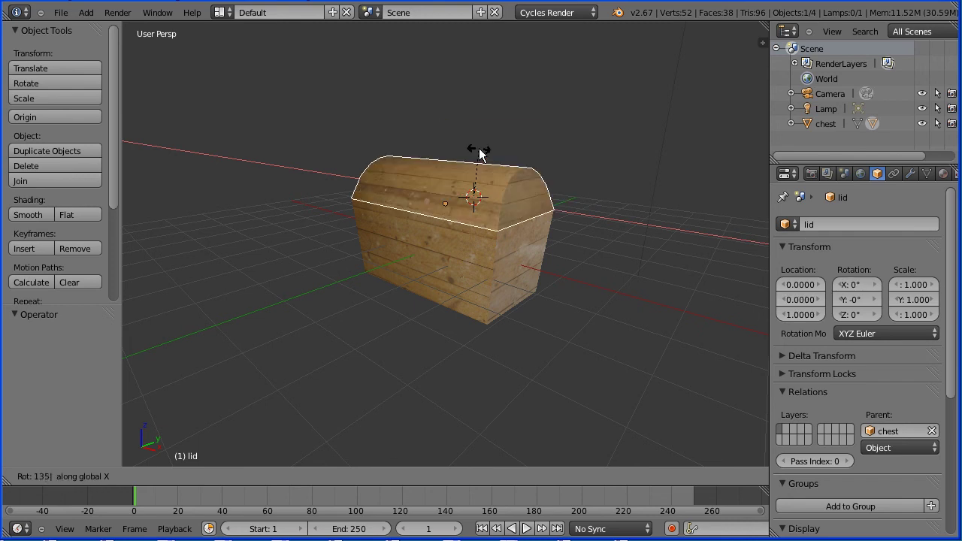
key(Escape)
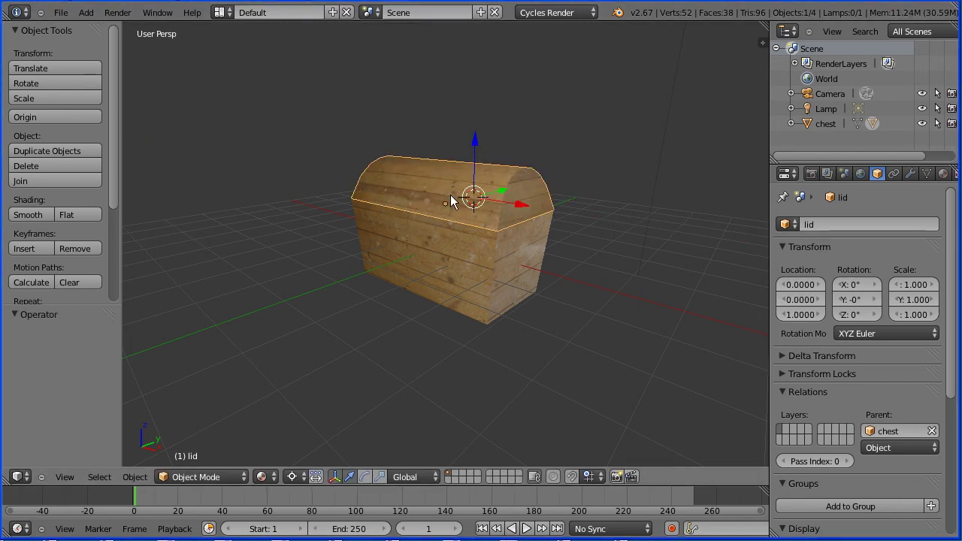
Group the chest body and lid into a new group named 'chest'.
shift+right_click(451, 246)
click(137, 478)
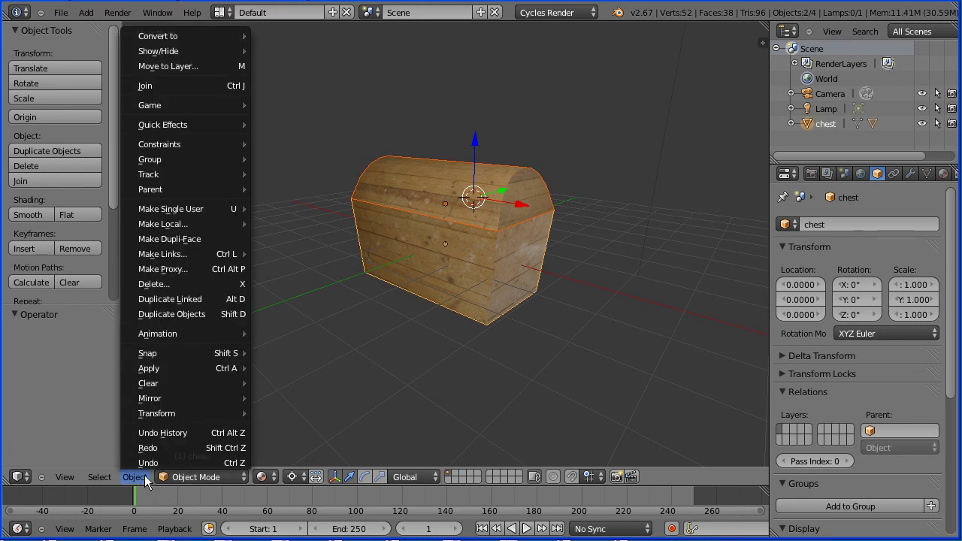
mouse_move(161, 159)
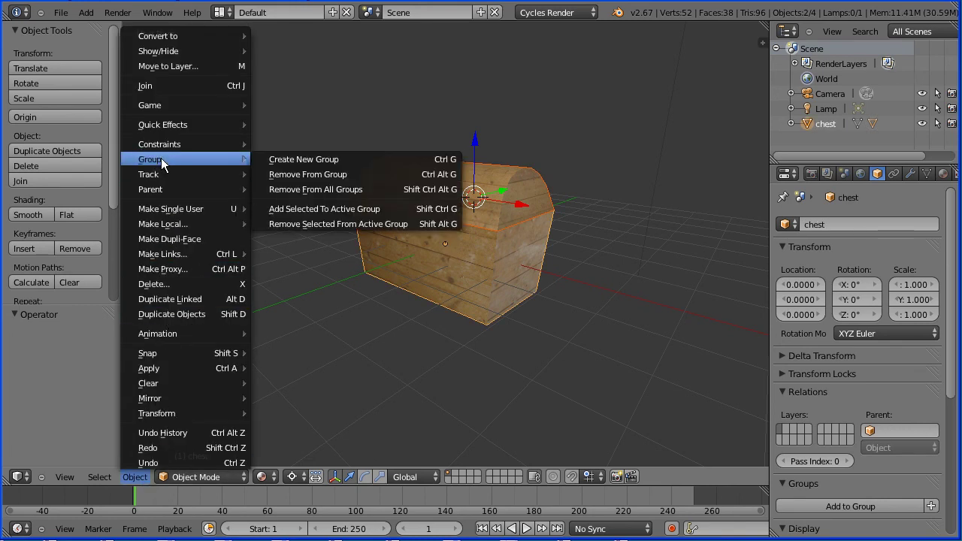
click(379, 159)
click(823, 527)
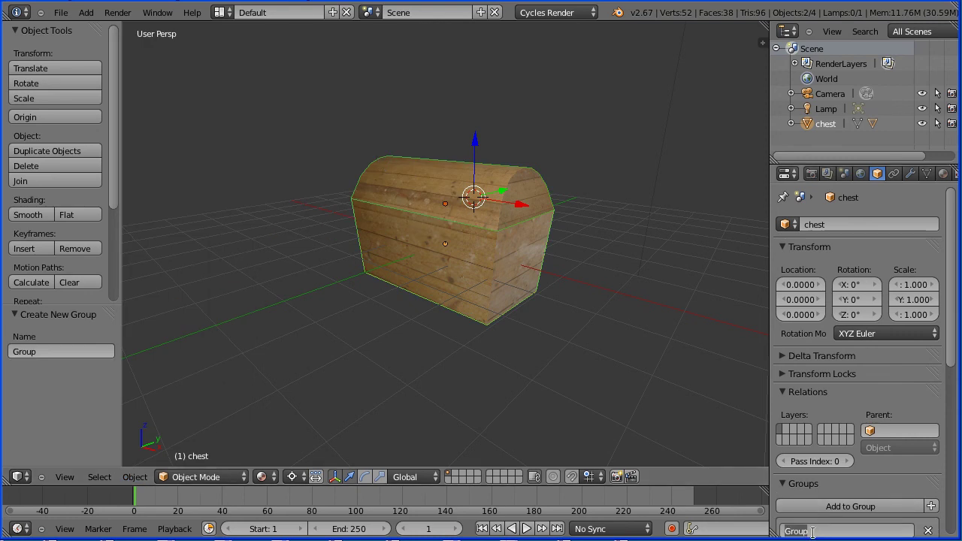
text(chest)
key(Return)
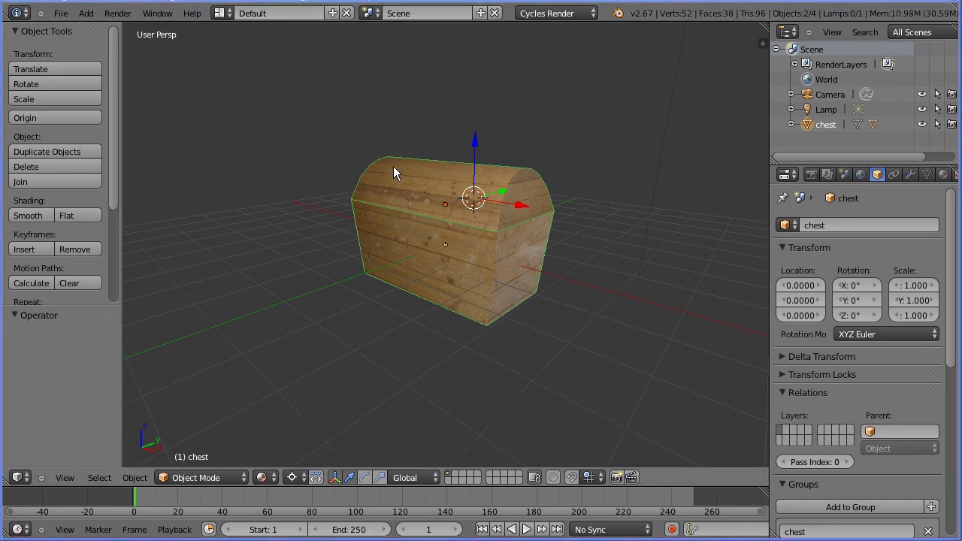
Rotate the lid about X to roughly -122° so the chest stands open.
right_click(399, 173)
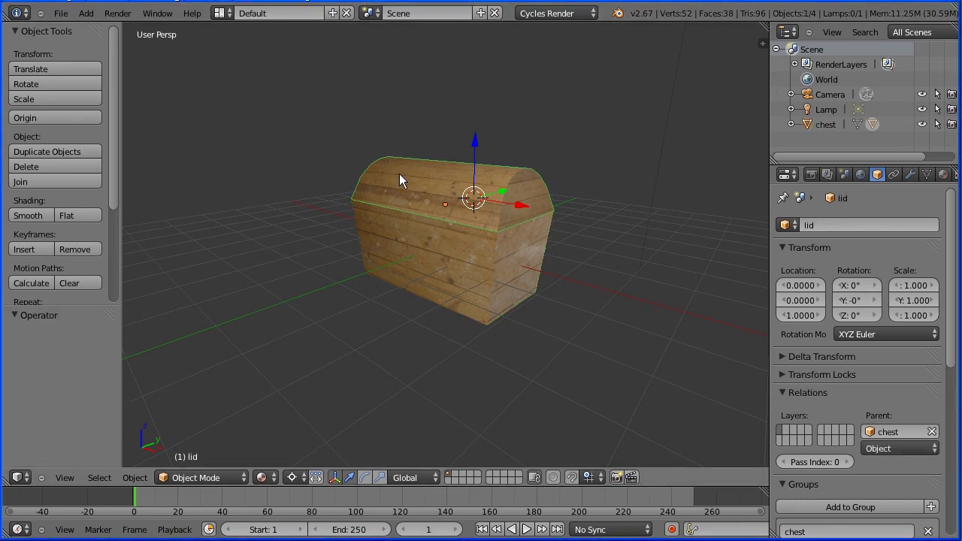
key(r)
key(x)
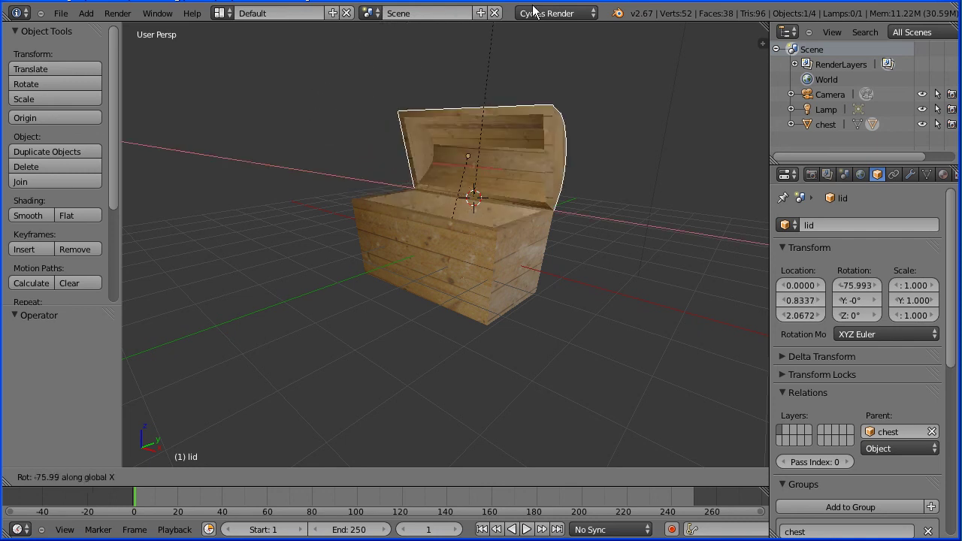
click(665, 53)
middle_drag(604, 265, 105, 300)
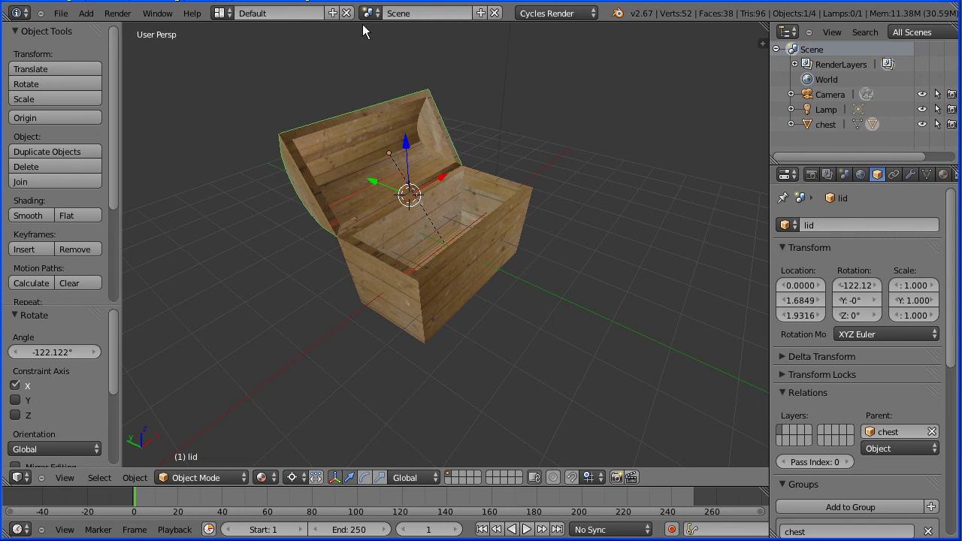